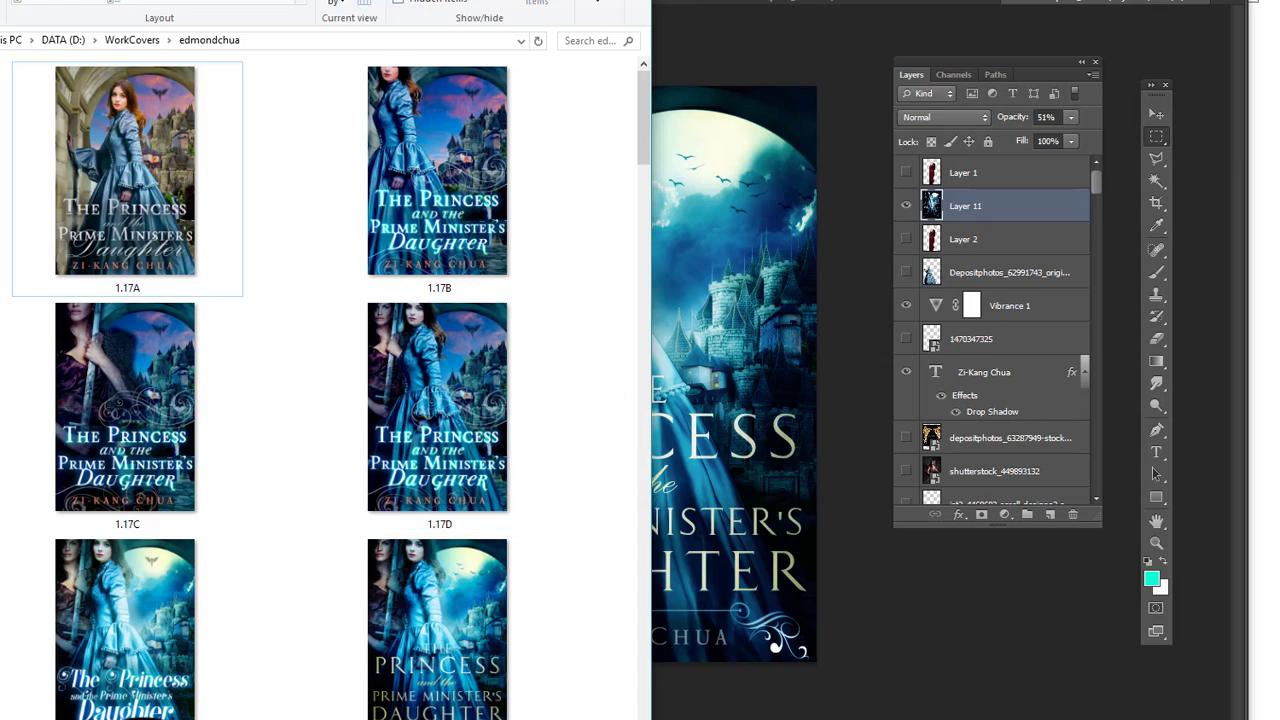
Switch to the Photoshop cover document and narrow its window to expose the image viewers behind it
mouse_move(143, 719)
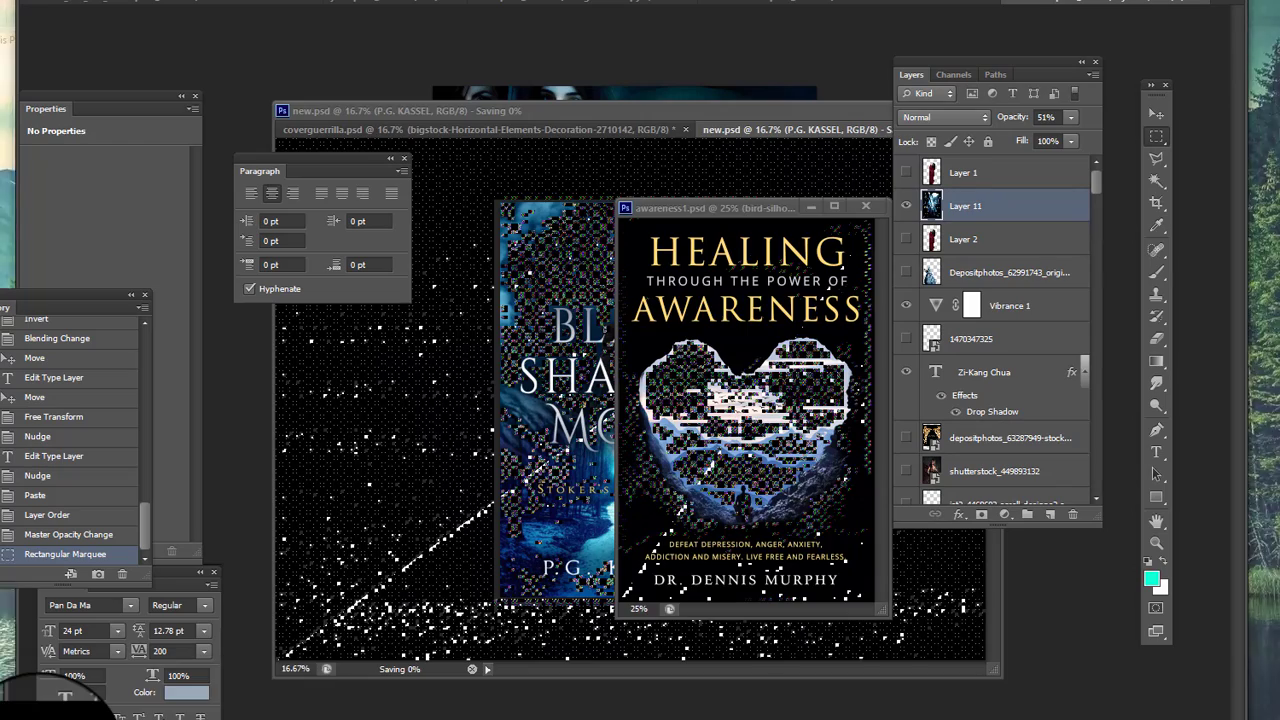
left_click(50, 700)
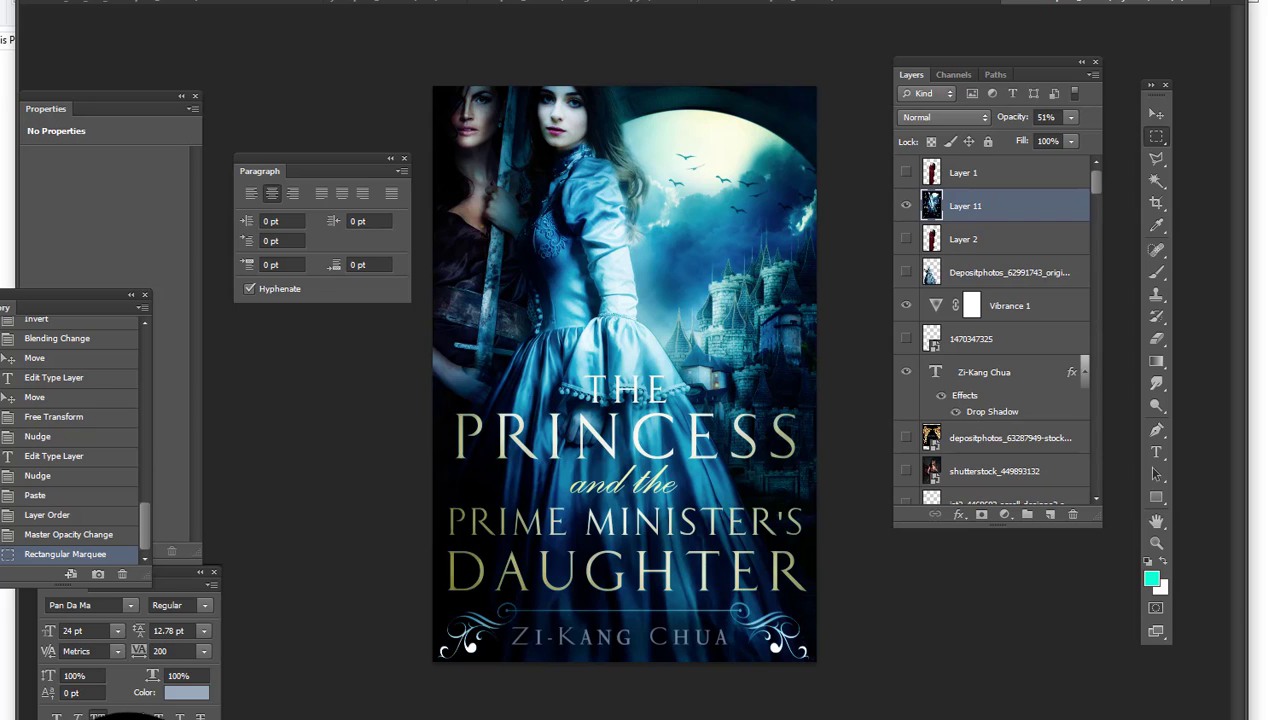
mouse_move(143, 719)
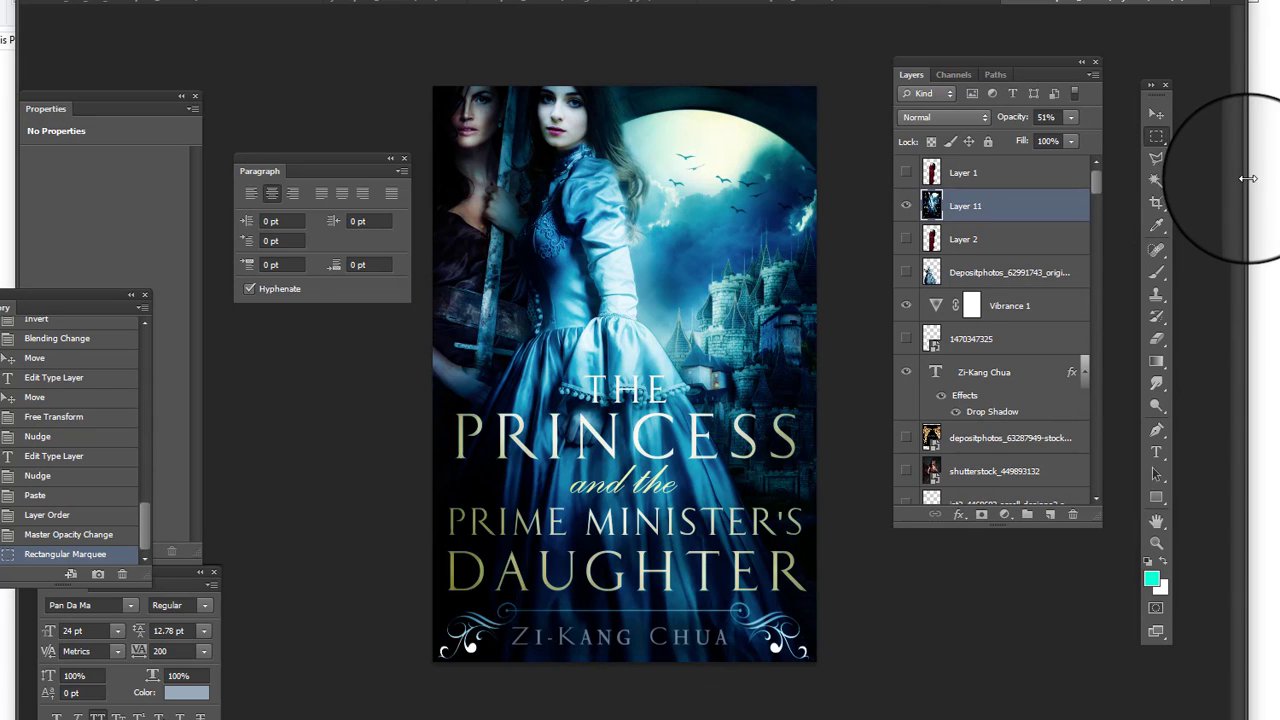
left_click_drag(1245, 178, 1014, 205)
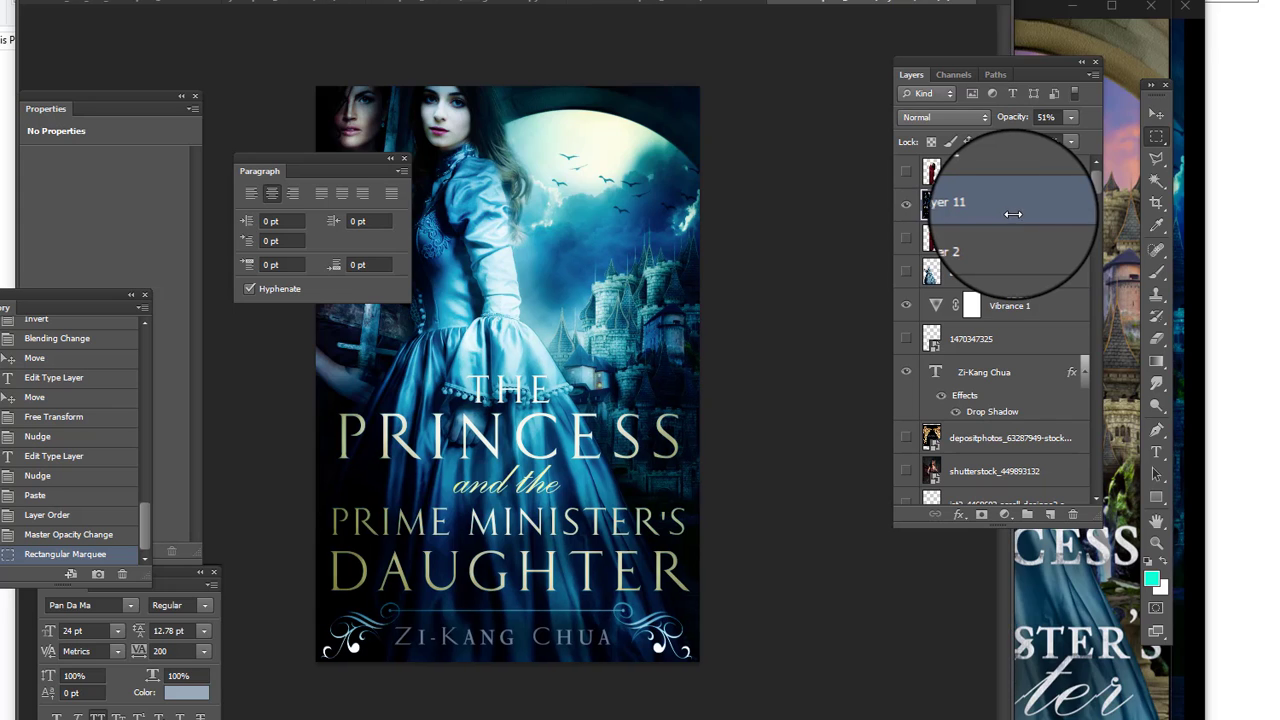
View the 1.17A cover image in full and close its viewer window
left_click(1027, 15)
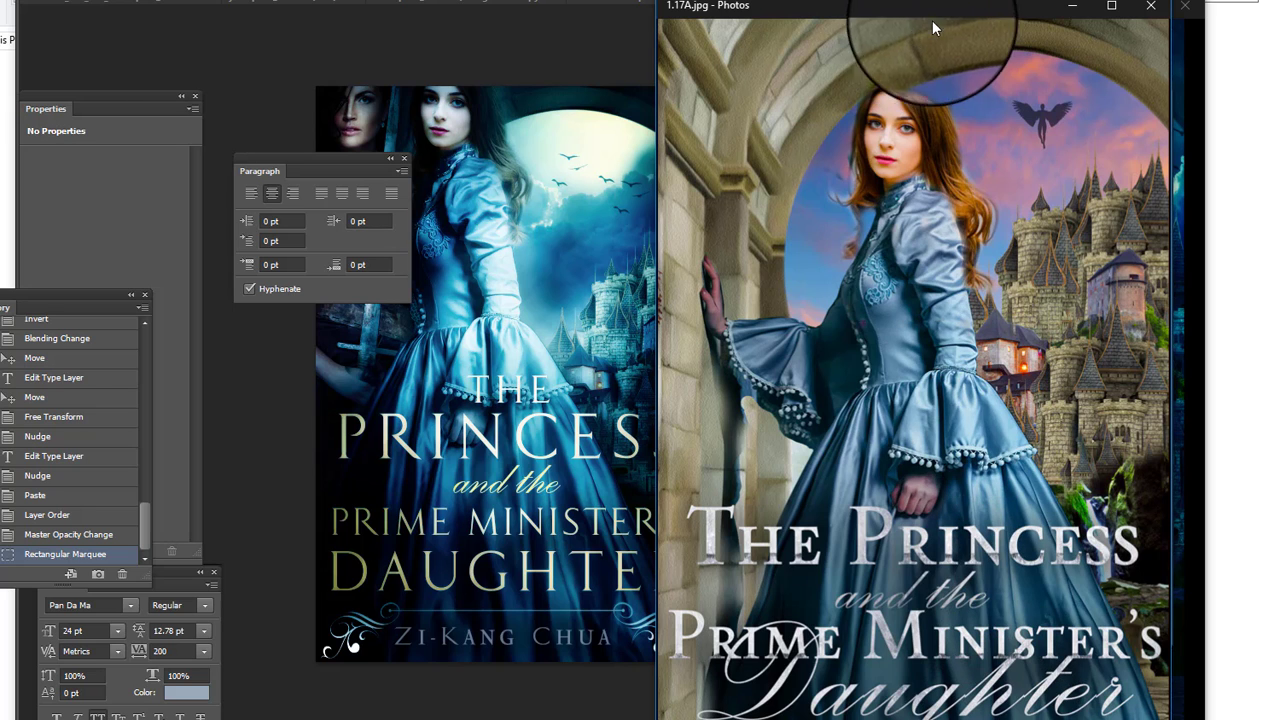
left_click_drag(965, 8, 992, 0)
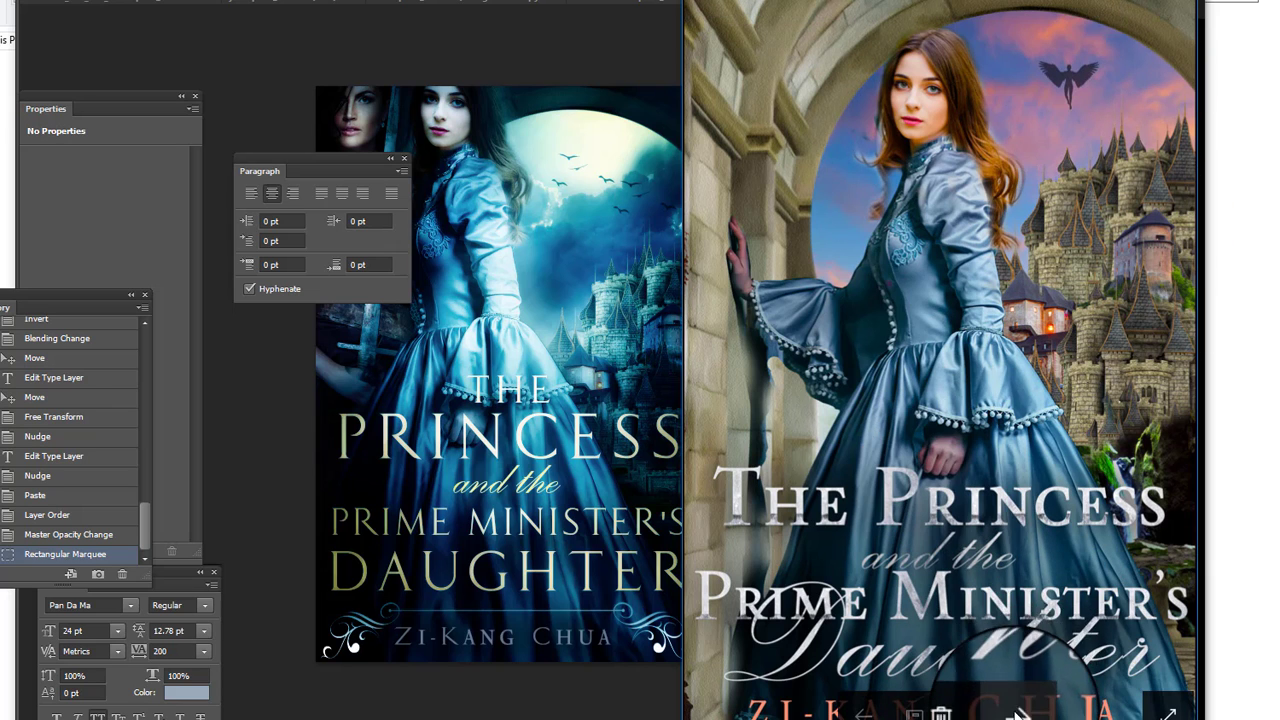
left_click(1185, 8)
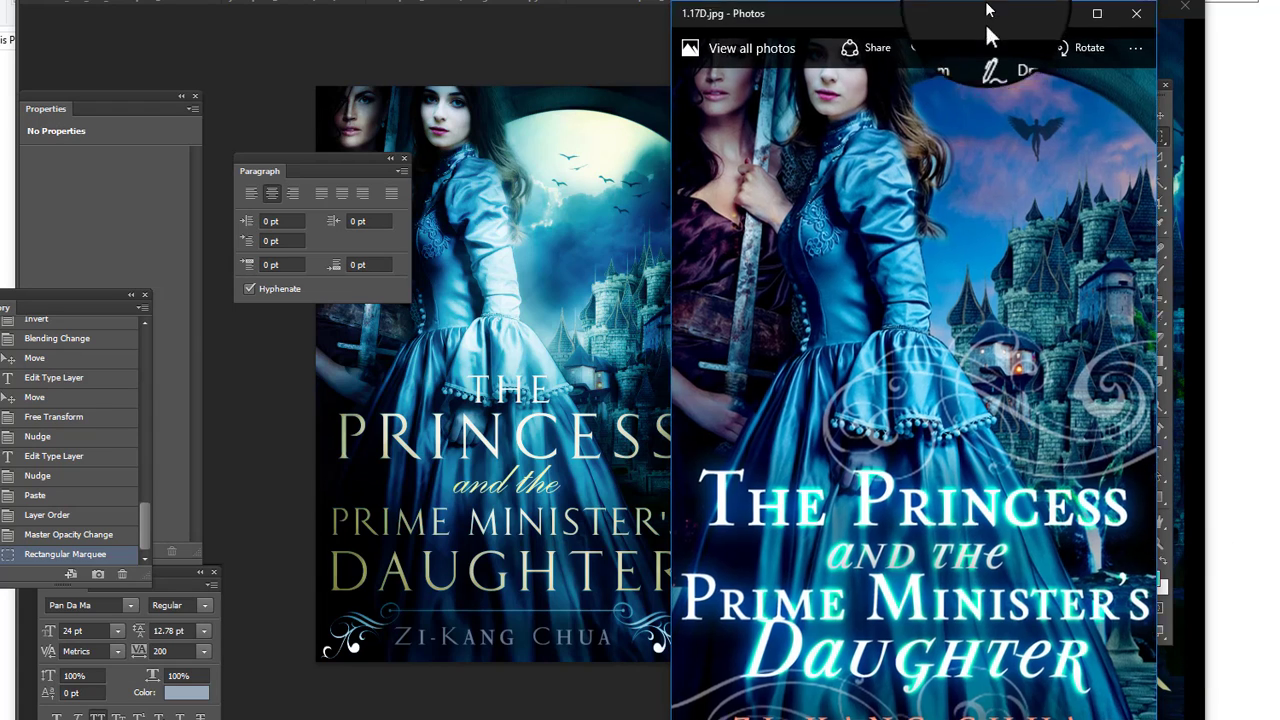
Compare cover version 1.17D with the preceding version 1.17C in the photo viewer
left_click_drag(985, 22, 989, 22)
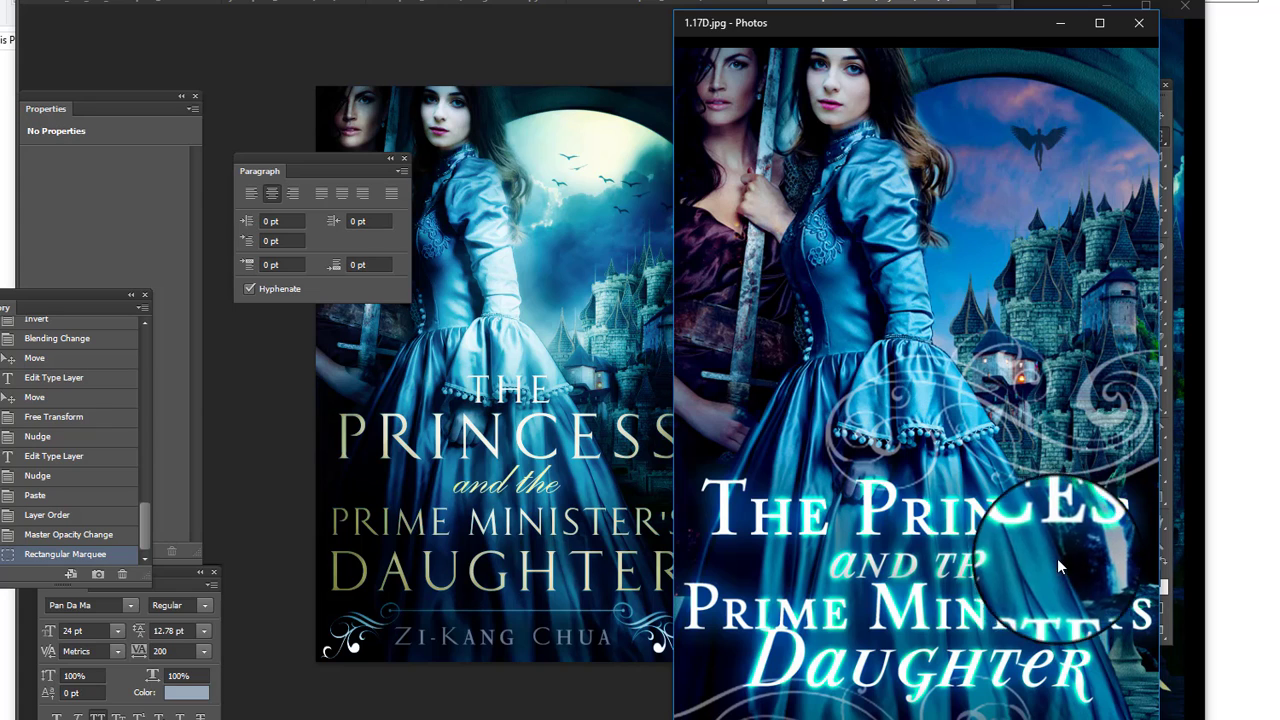
key("Left")
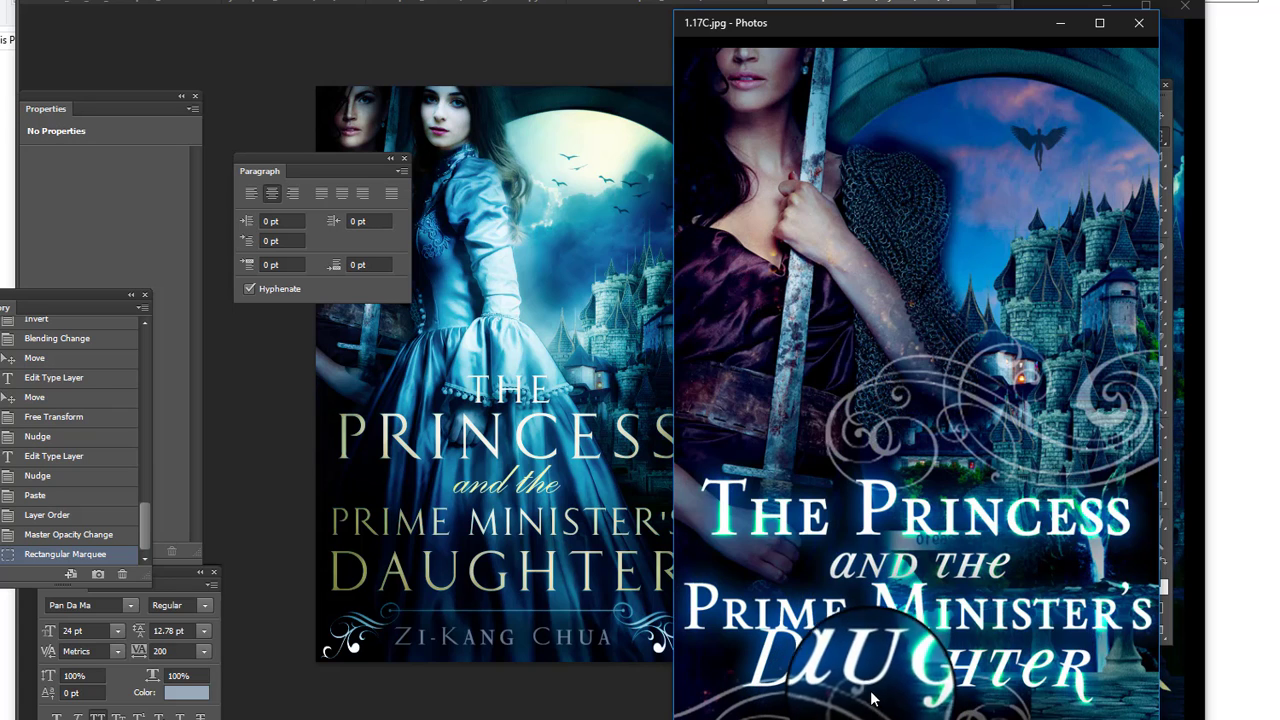
key("Right")
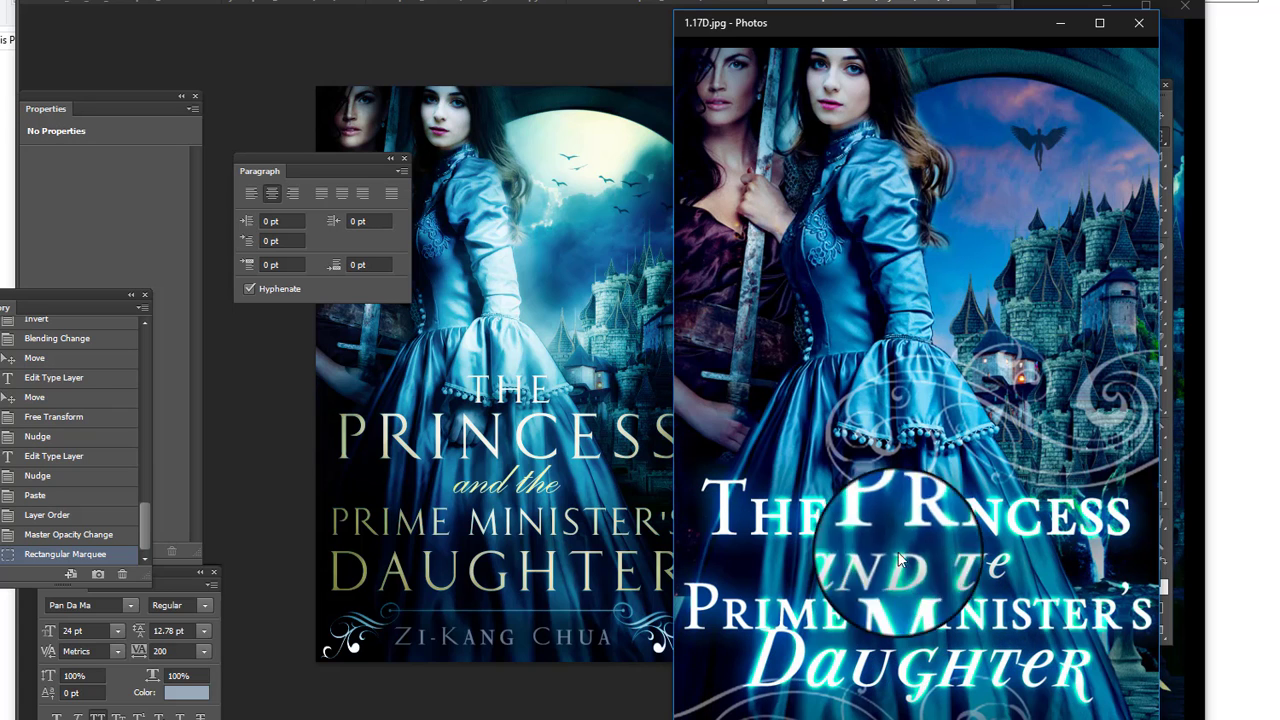
Reopen 1.17A from the cover folder to review it alongside the source images, and close it
key("alt+Tab")
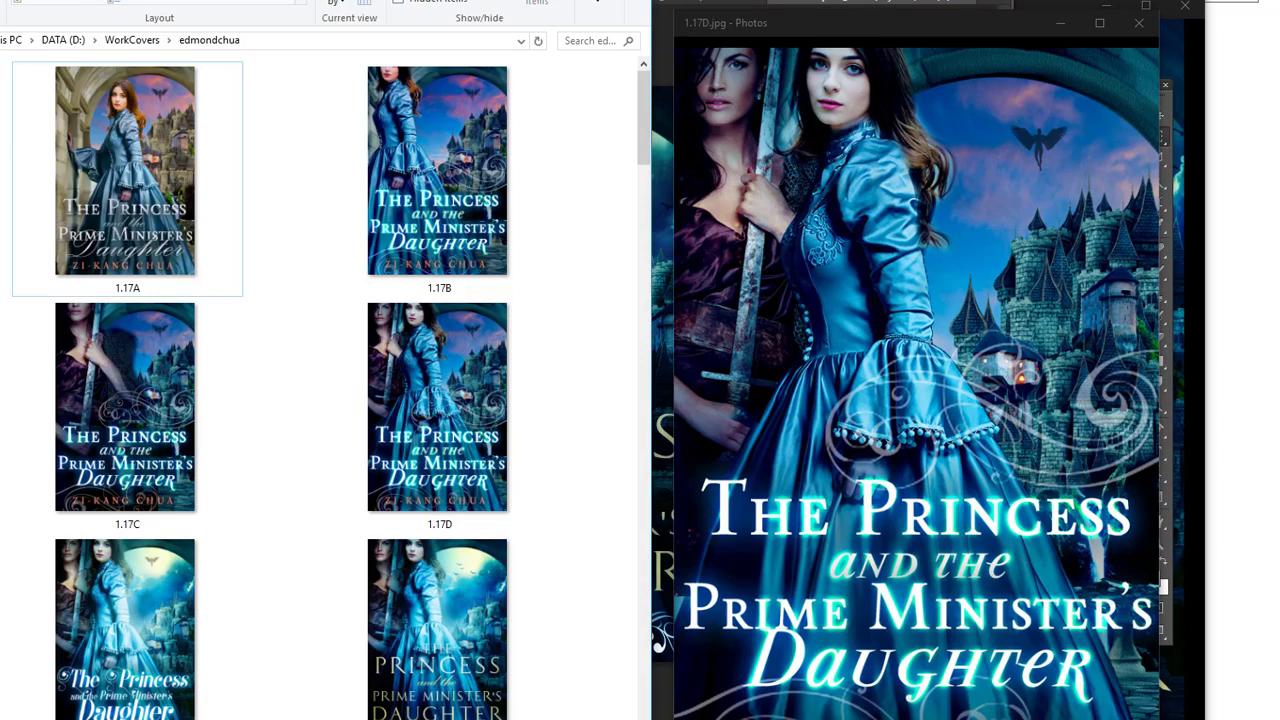
left_click(75, 180)
key("Return")
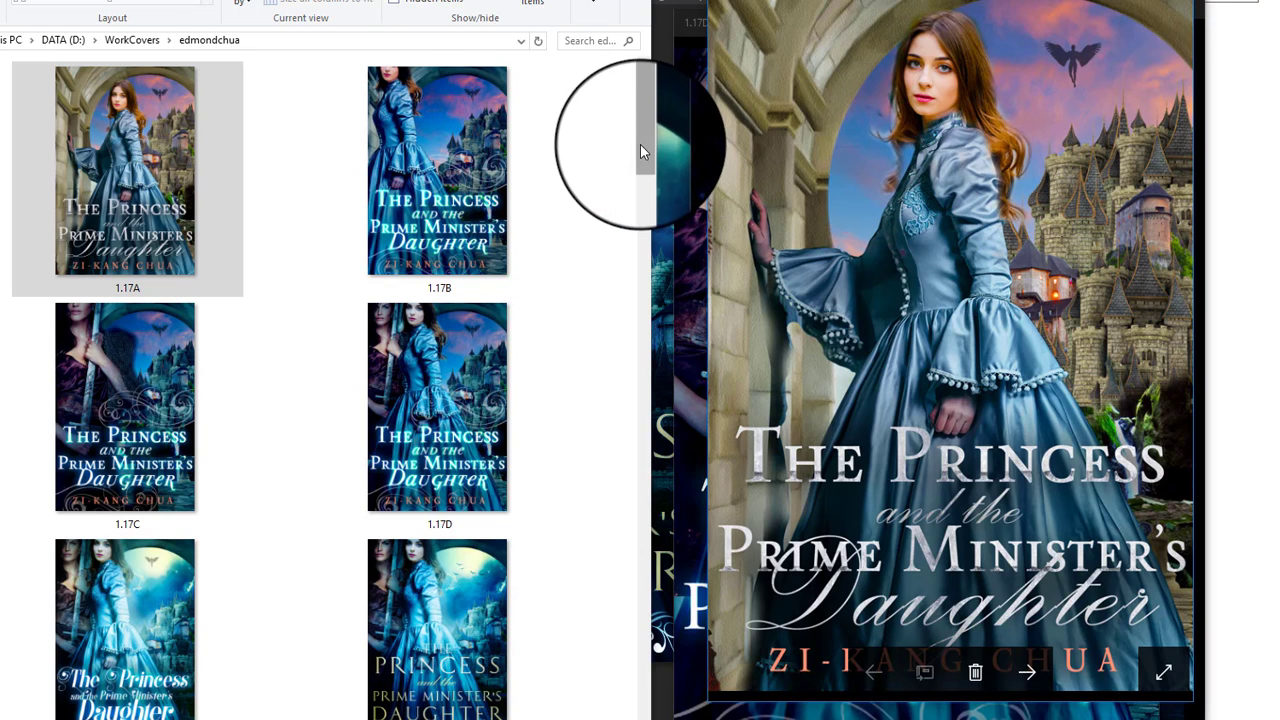
left_click_drag(640, 144, 618, 182)
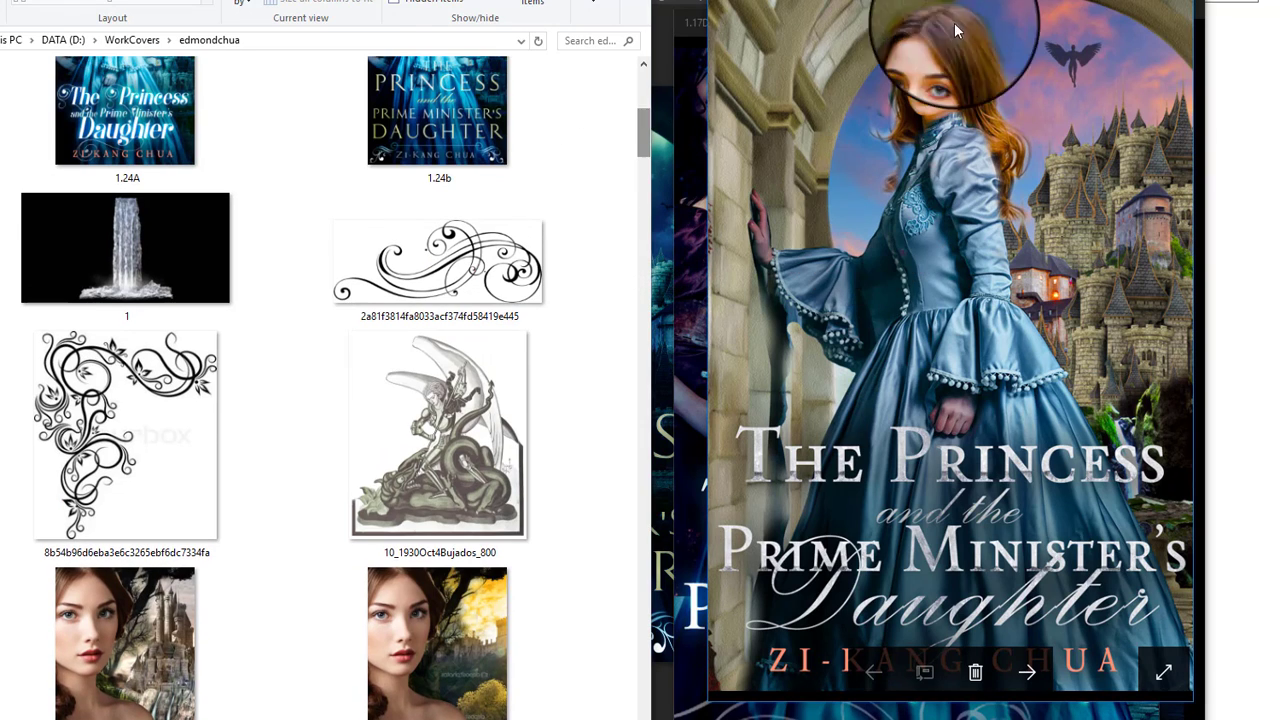
left_click(1180, 10)
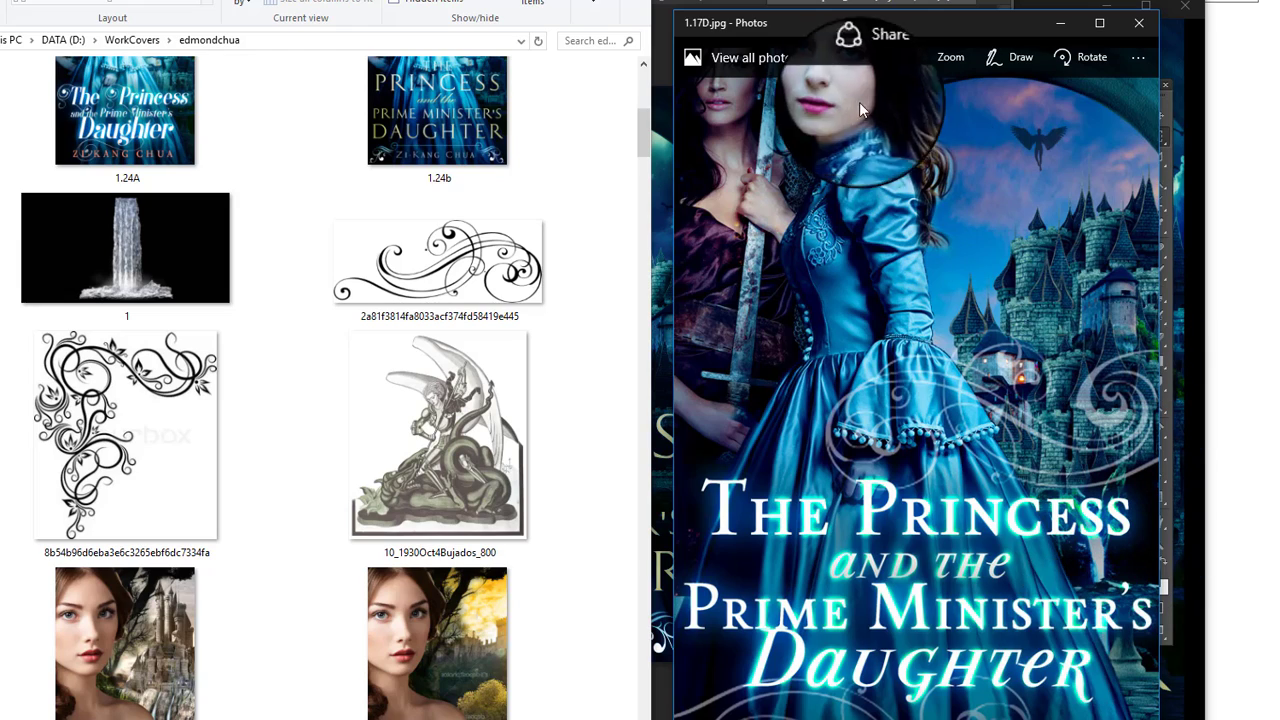
Place the 1.17D and 1.24b cover images side by side for comparison
left_click_drag(822, 20, 694, 29)
left_click(1048, 46)
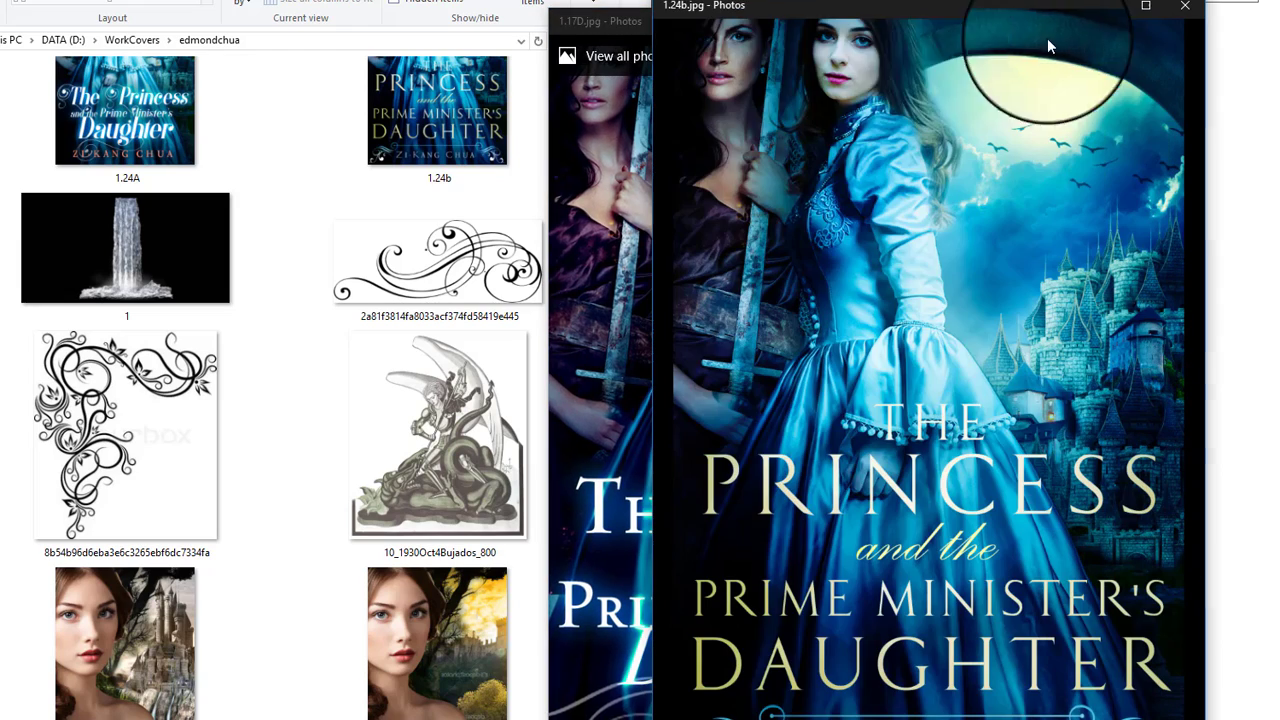
left_click(620, 110)
left_click_drag(829, 28, 457, 17)
left_click(942, 221)
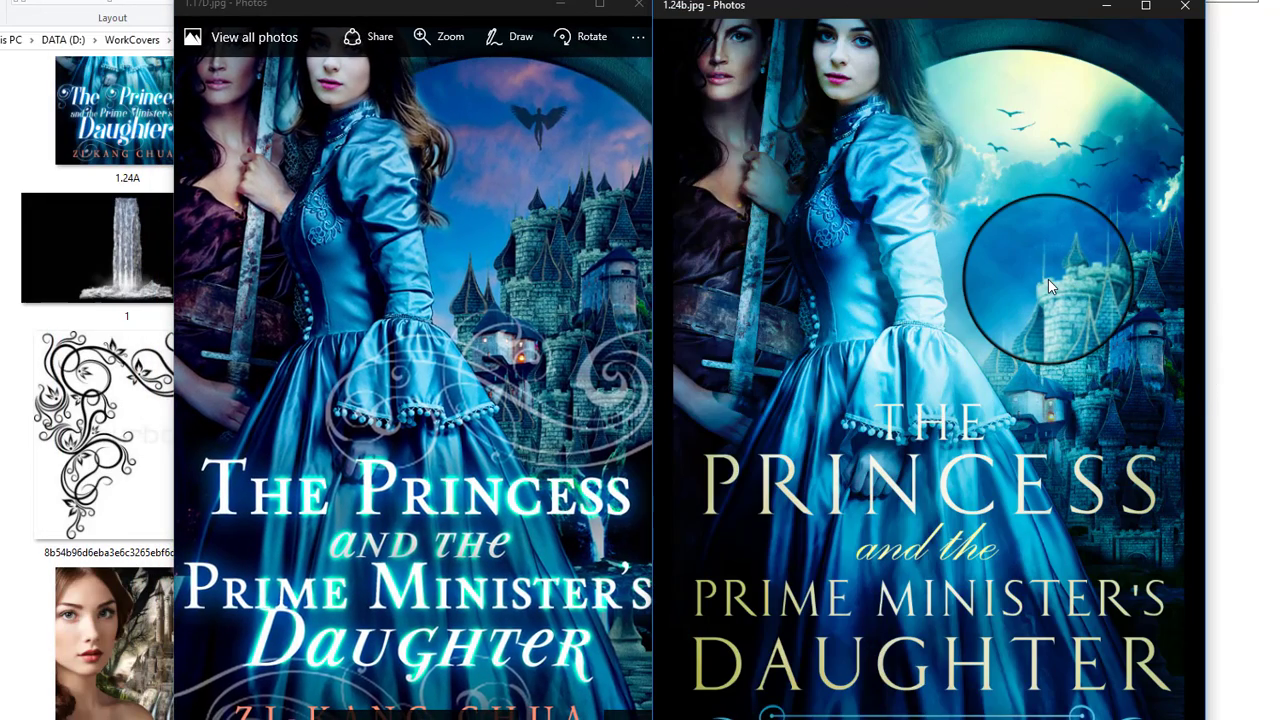
left_click_drag(172, 4, 92, 2)
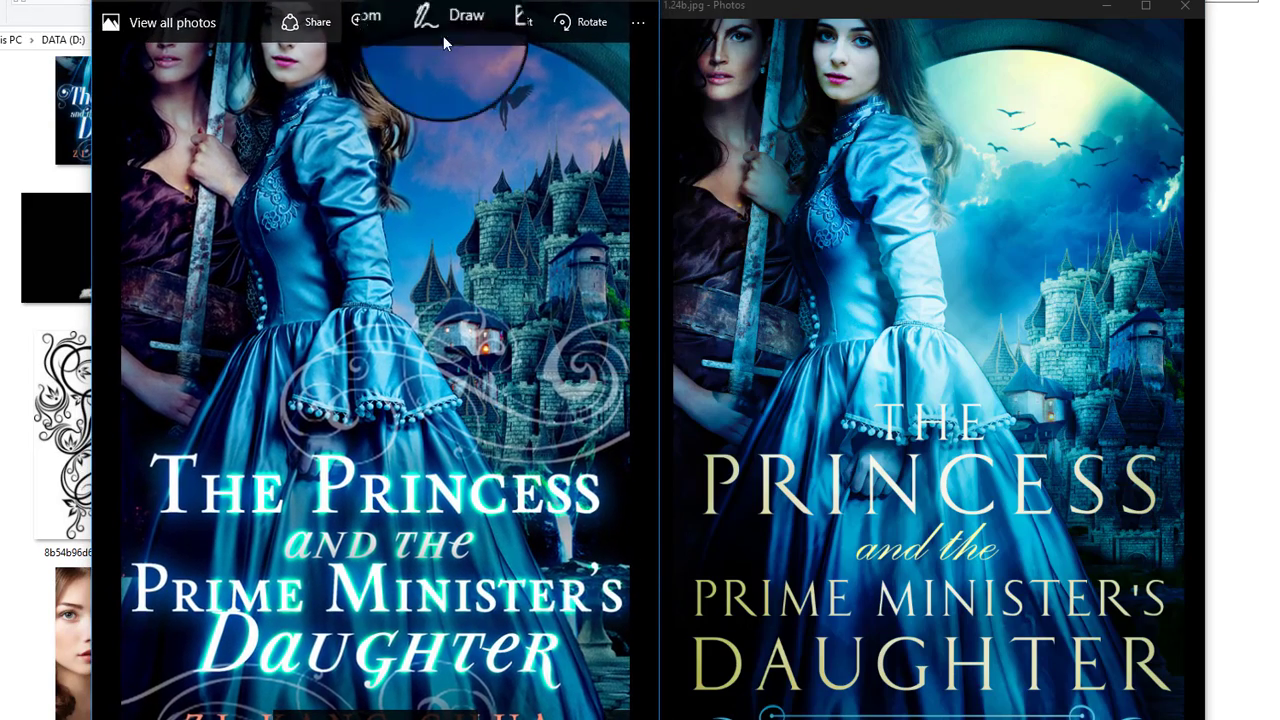
Widen the 1.24b viewer window and examine the gown and title of that cover up close
left_click(897, 6)
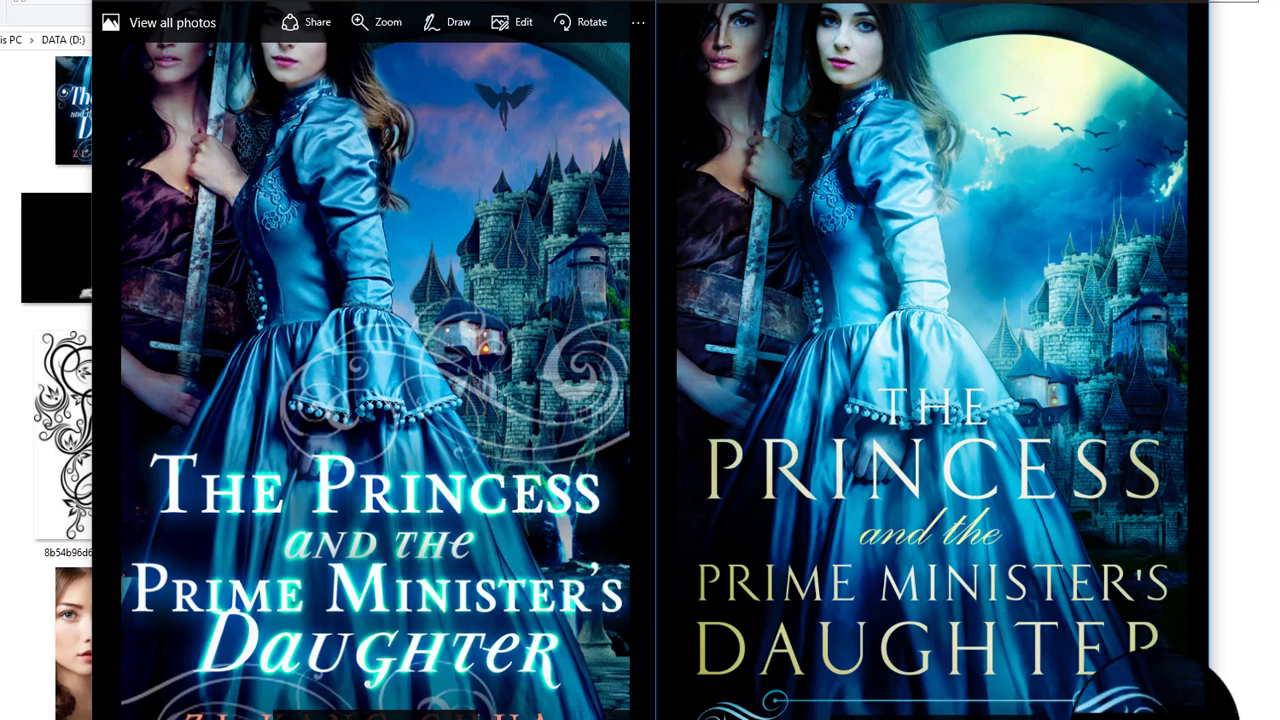
left_click_drag(1210, 565, 1270, 570)
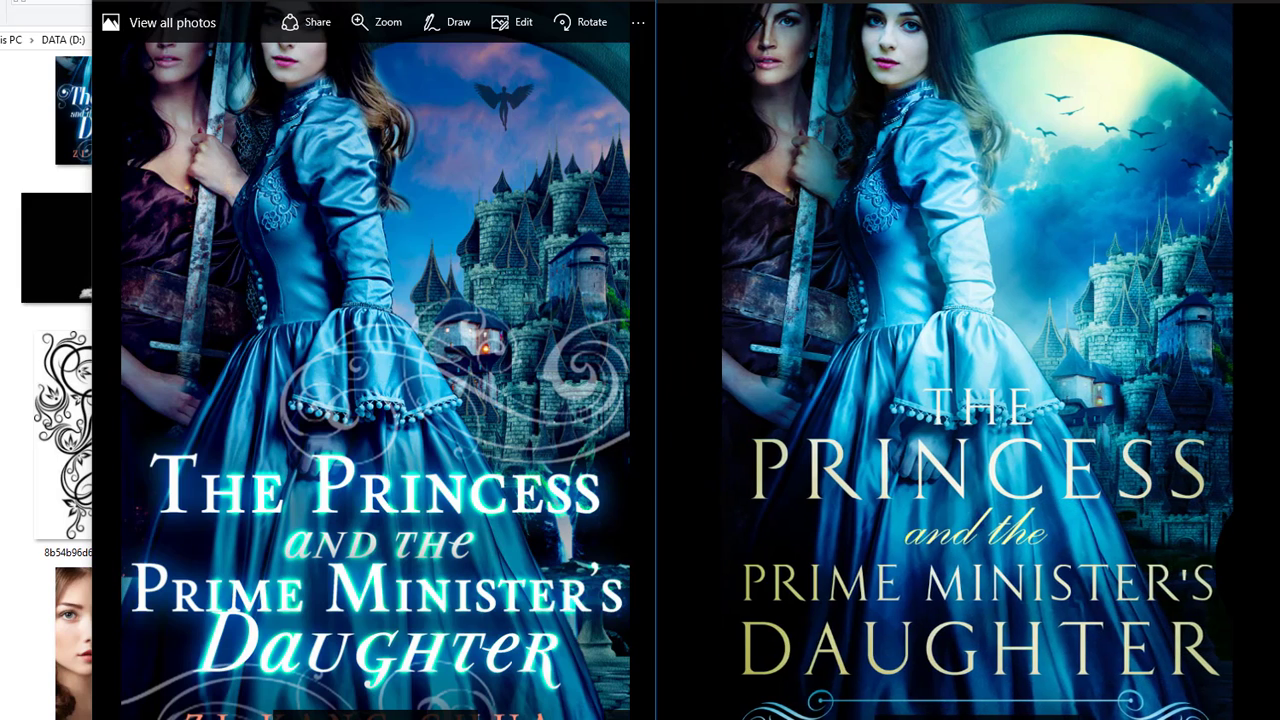
scroll(942, 318, "up", 3)
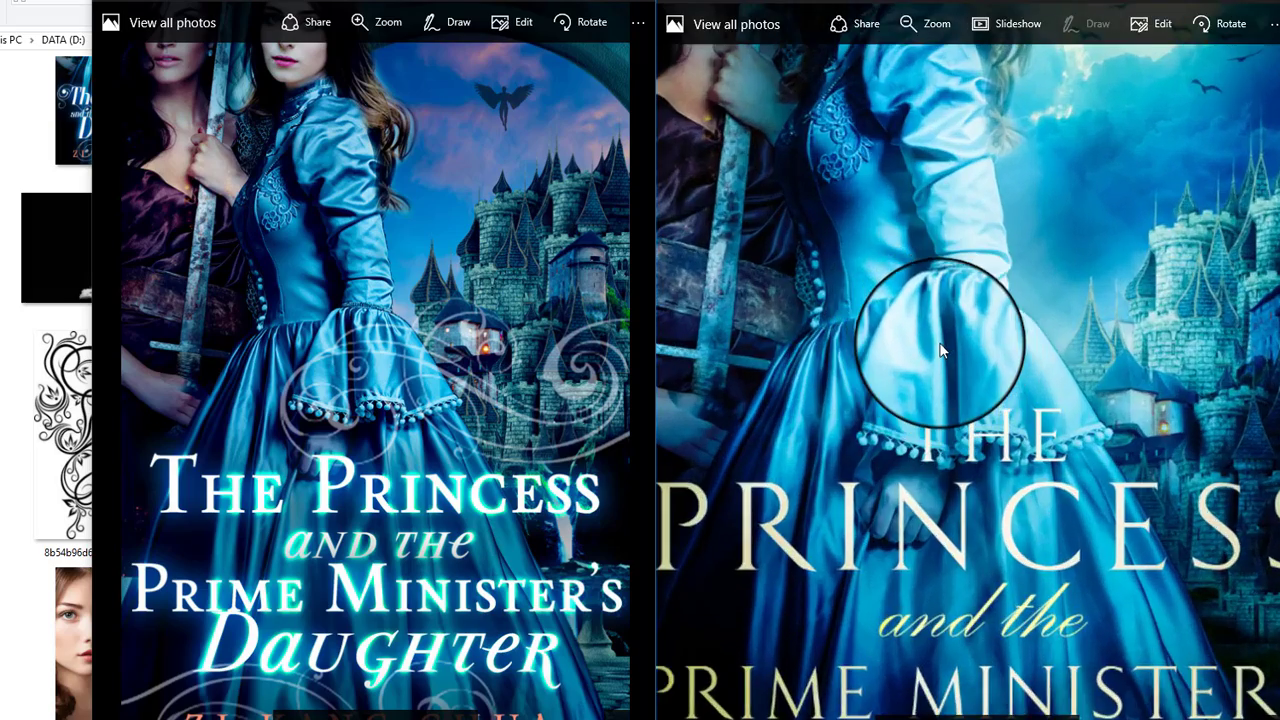
scroll(945, 345, "down", 3)
scroll(1000, 360, "up", 2)
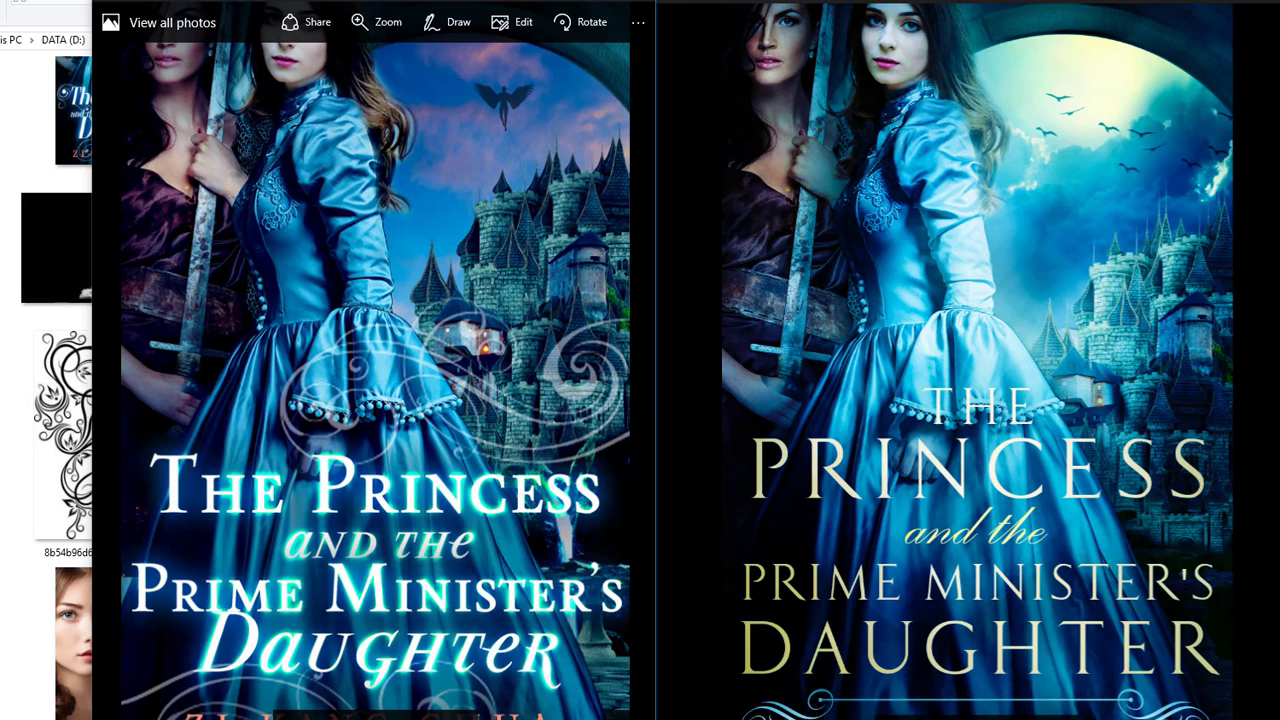
Return to the Photoshop cover document, compare it with Color Fill 1 hidden and shown, and select that layer to check its blend mode
mouse_move(160, 719)
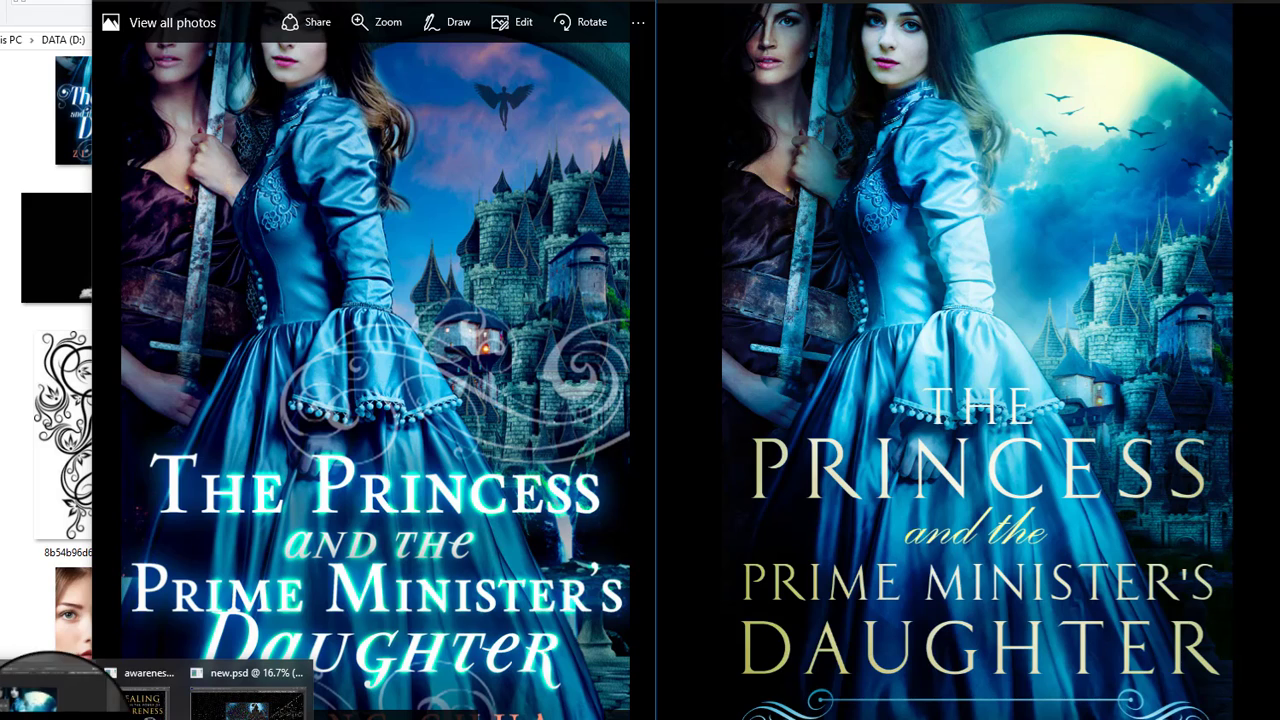
left_click(40, 695)
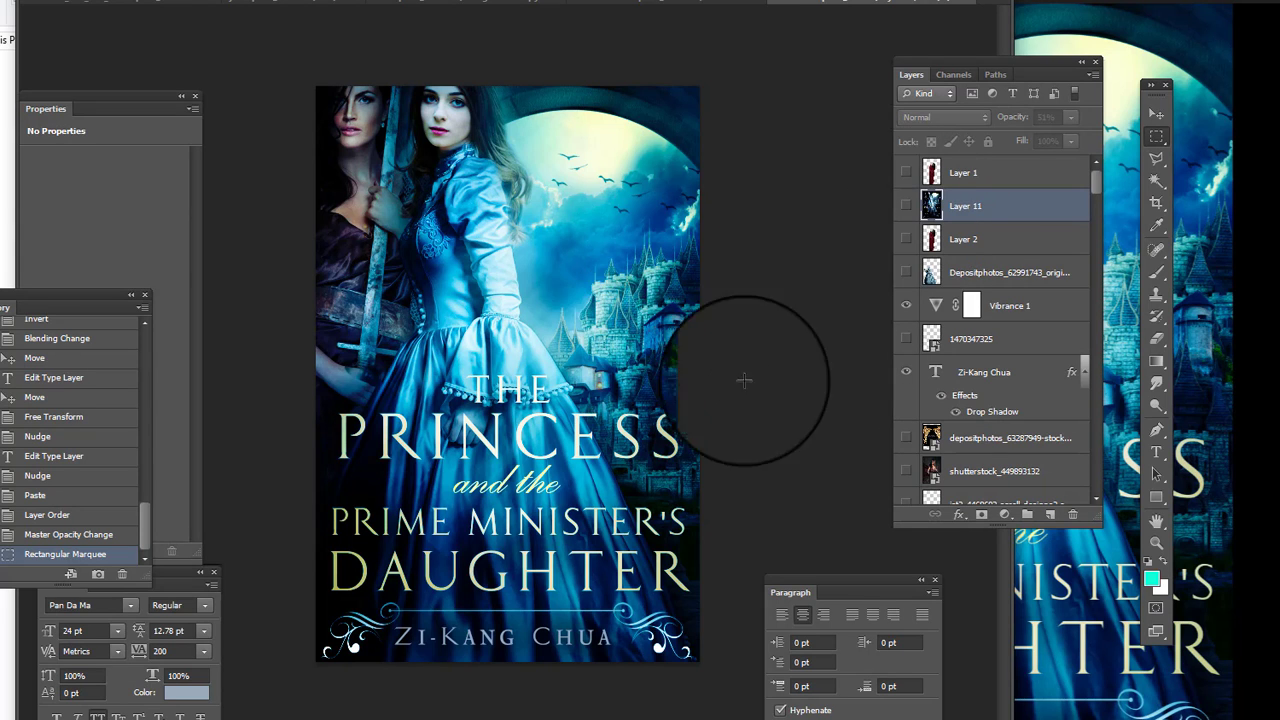
scroll(981, 358, "down", 3)
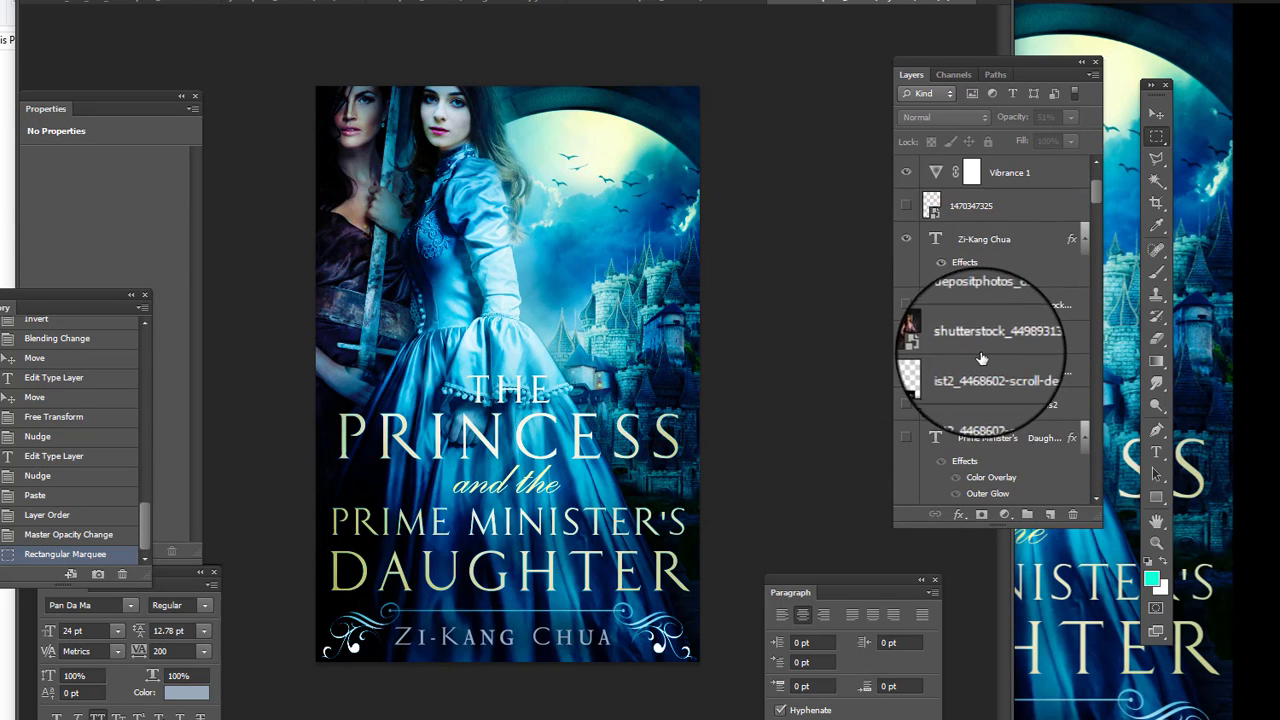
scroll(981, 358, "down", 8)
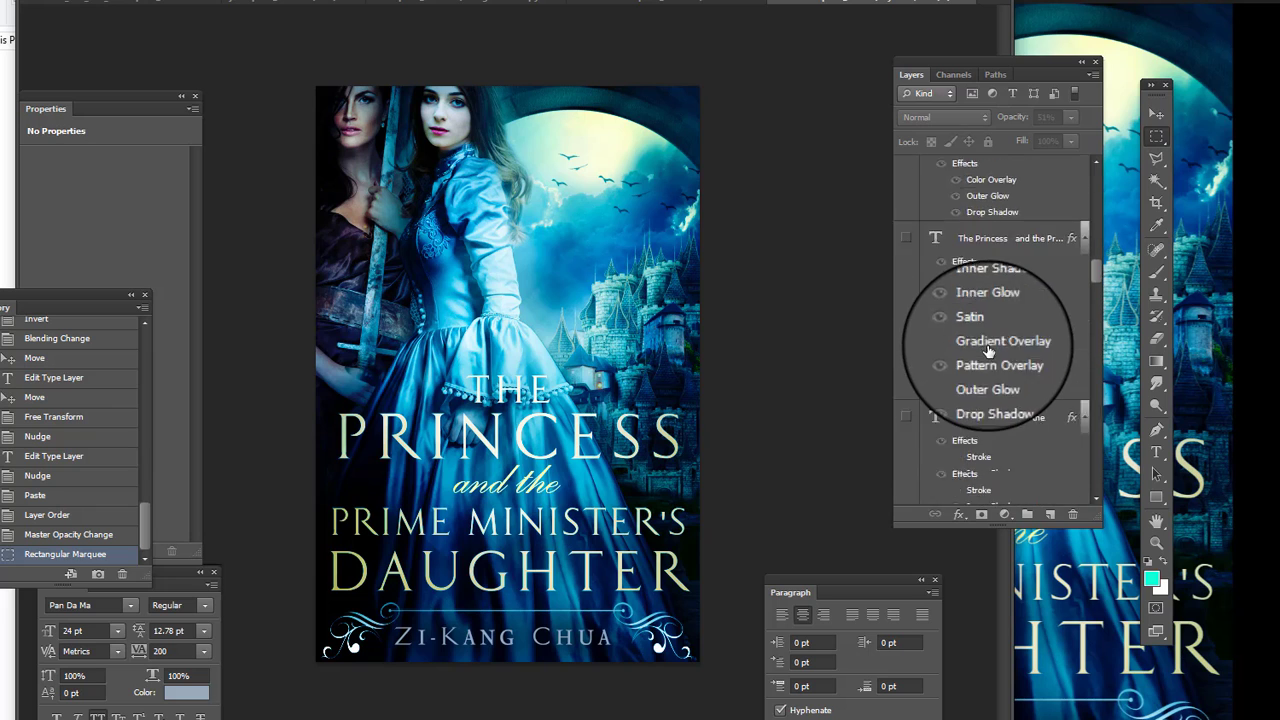
scroll(987, 350, "down", 5)
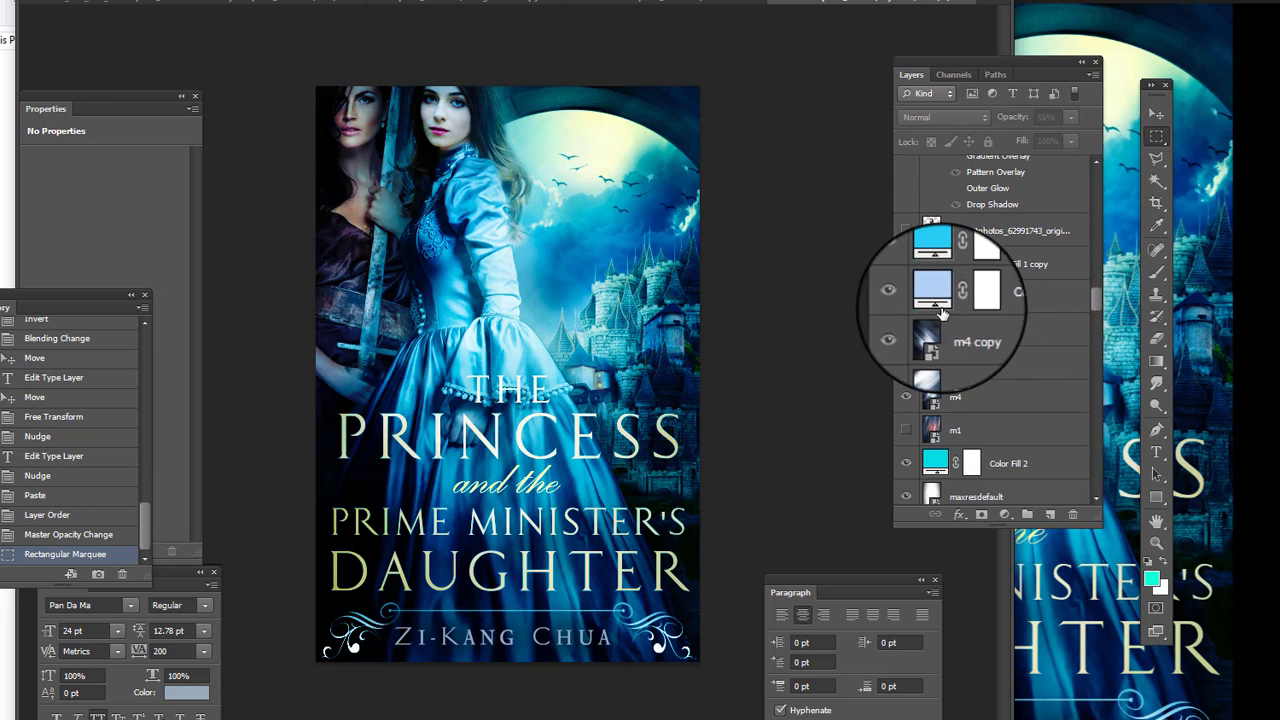
left_click(907, 301)
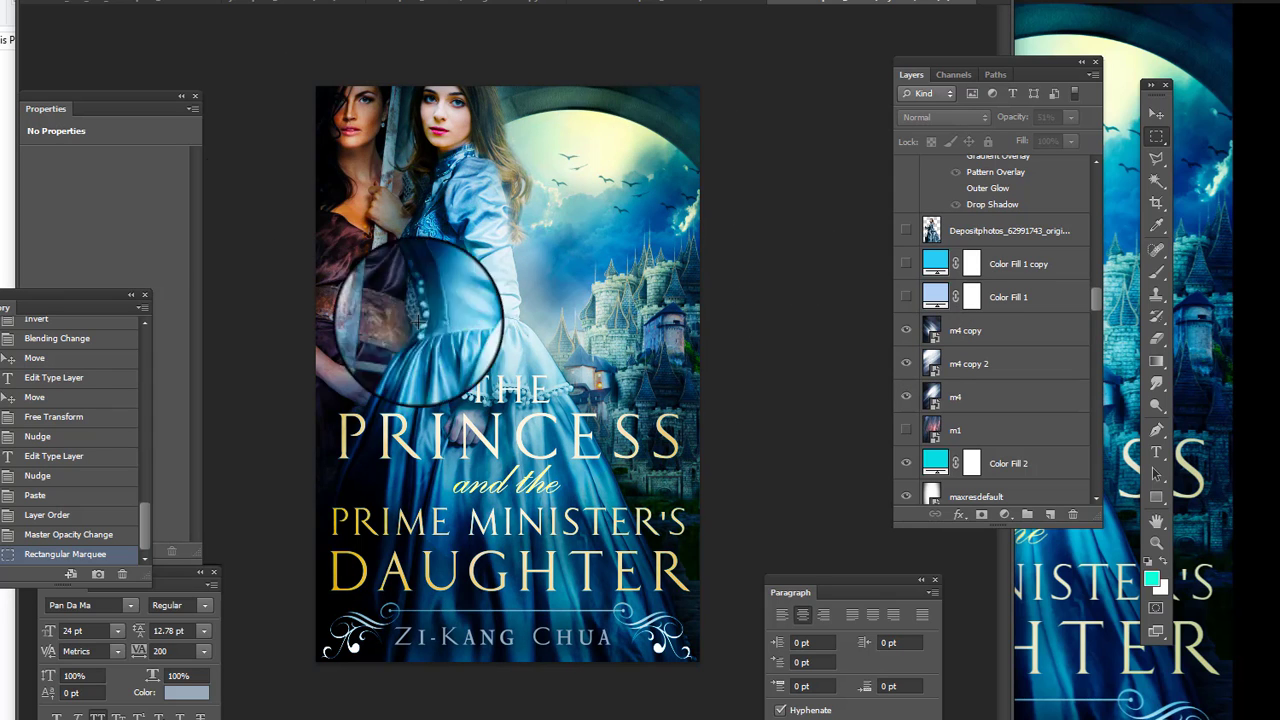
left_click(907, 300)
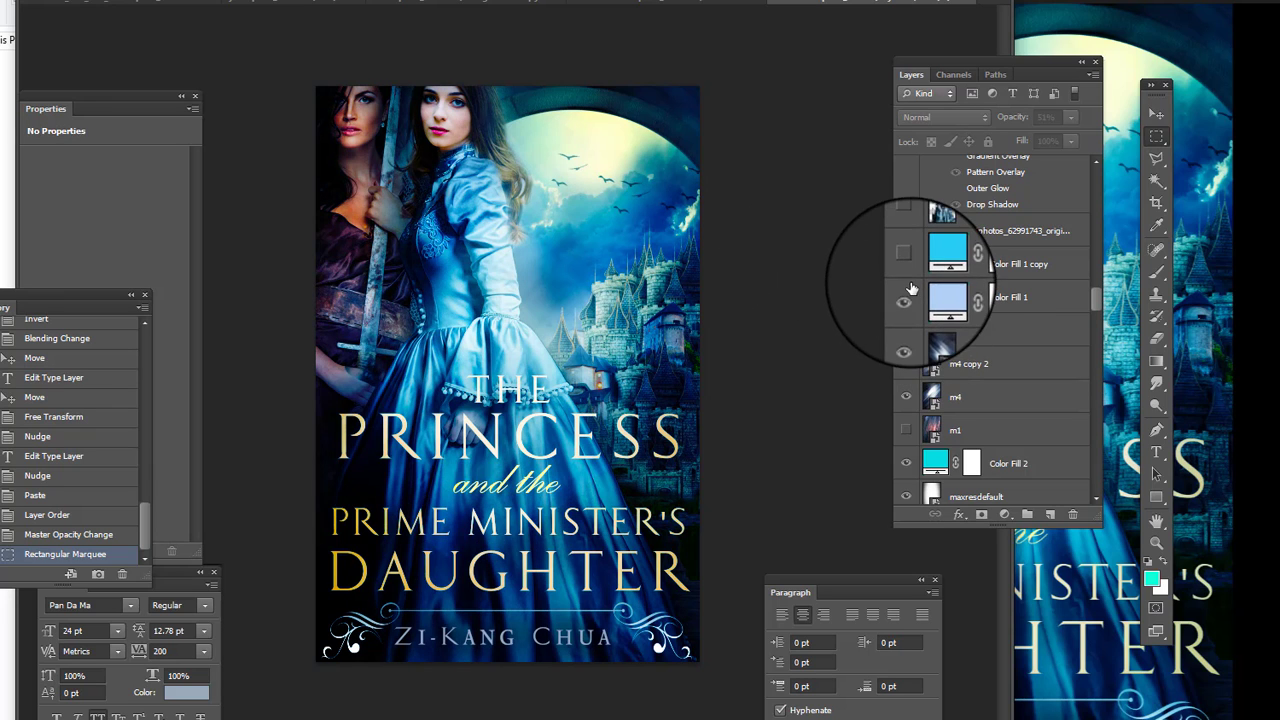
left_click(987, 303)
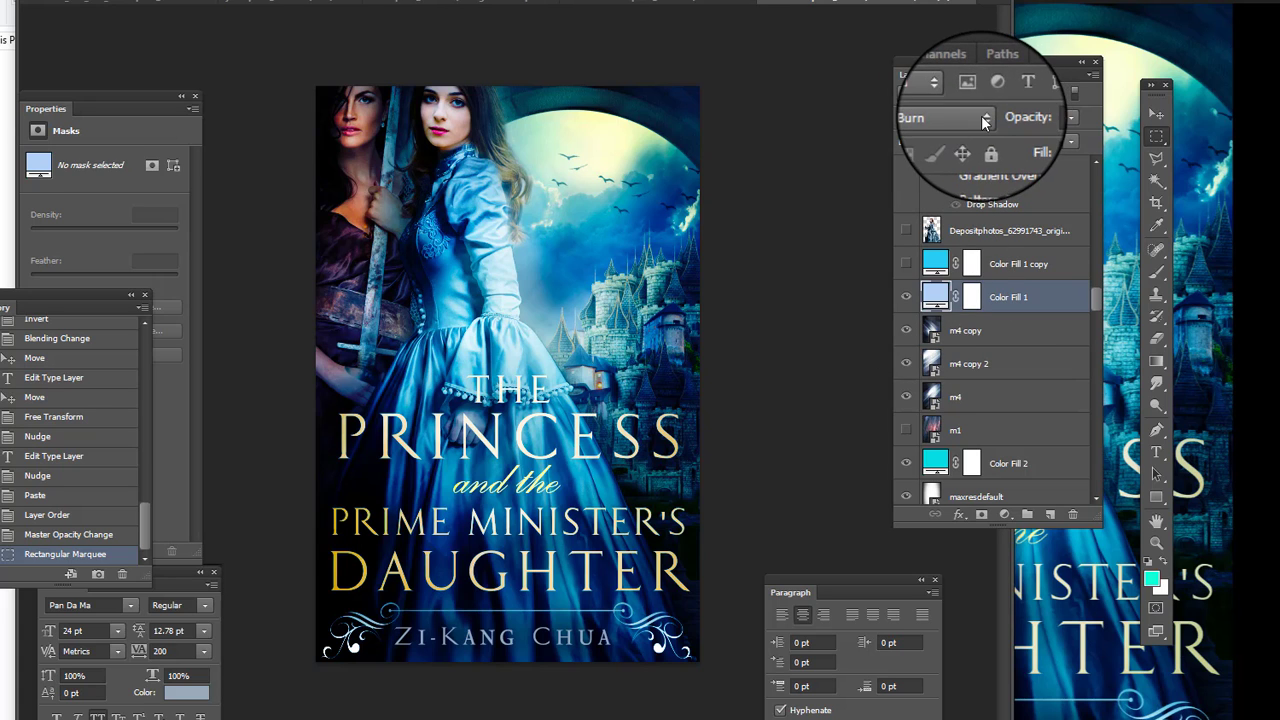
Show and select the Color Fill 1 copy layer, and toggle its visibility to compare its tint on the cover
left_click(906, 263)
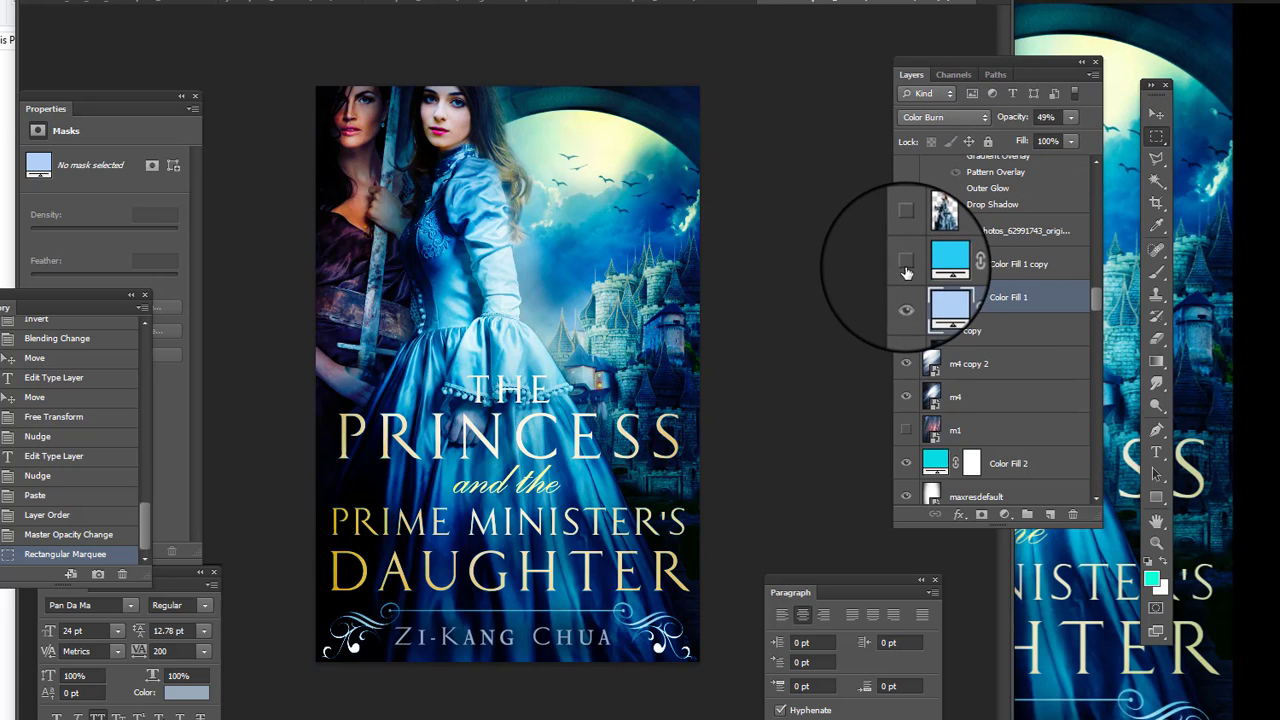
left_click(1009, 267)
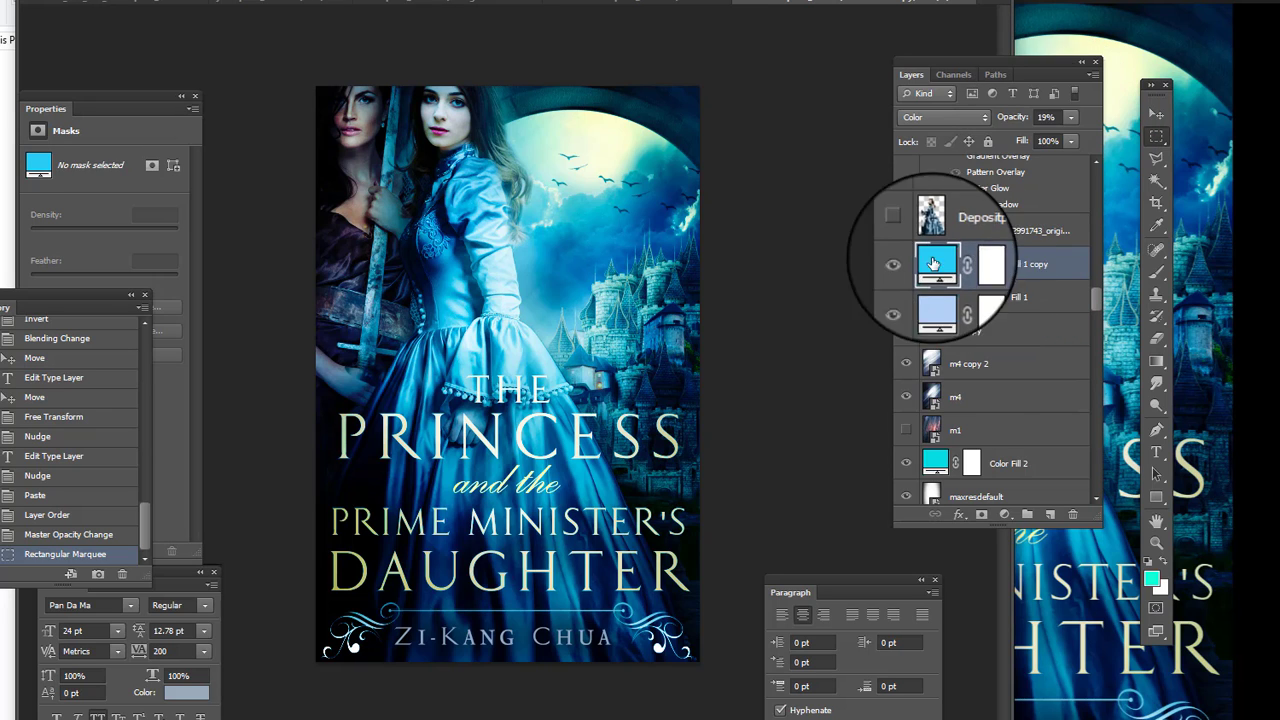
left_click(906, 264)
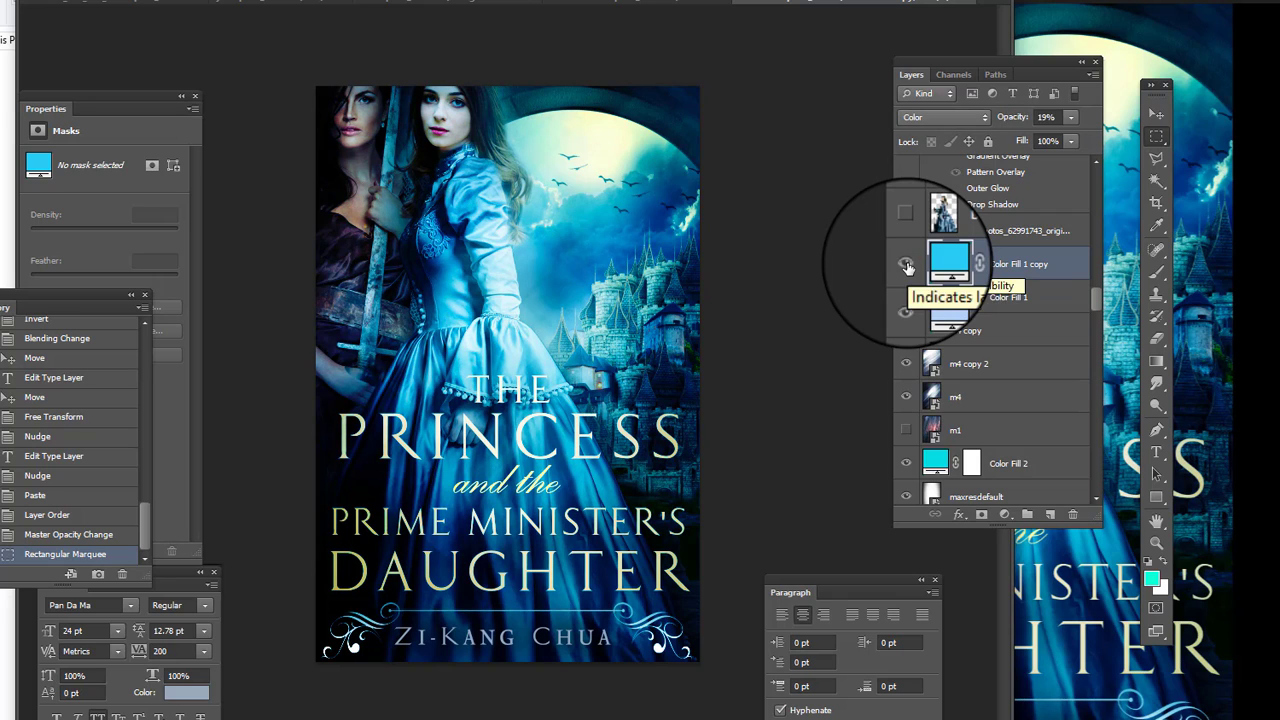
Select the m4 copy light layer, preview it in Normal blend mode, and return it to Soft Light
left_click(904, 334)
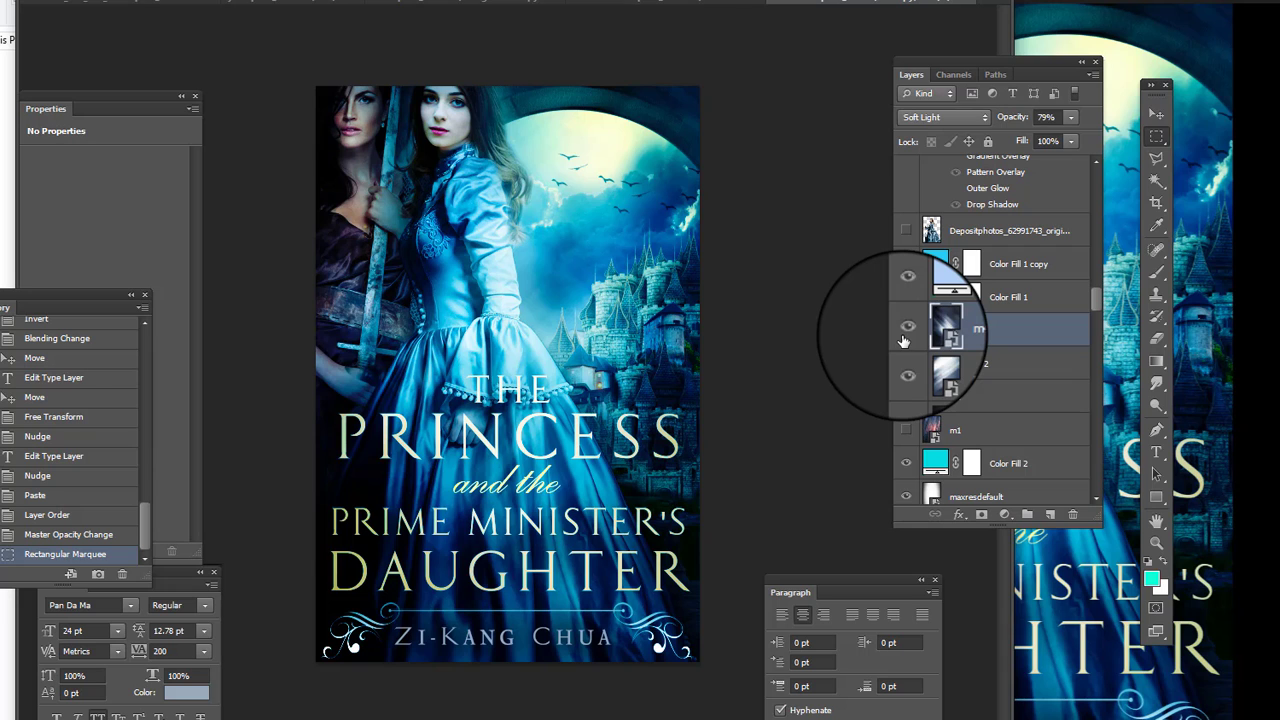
left_click(906, 329)
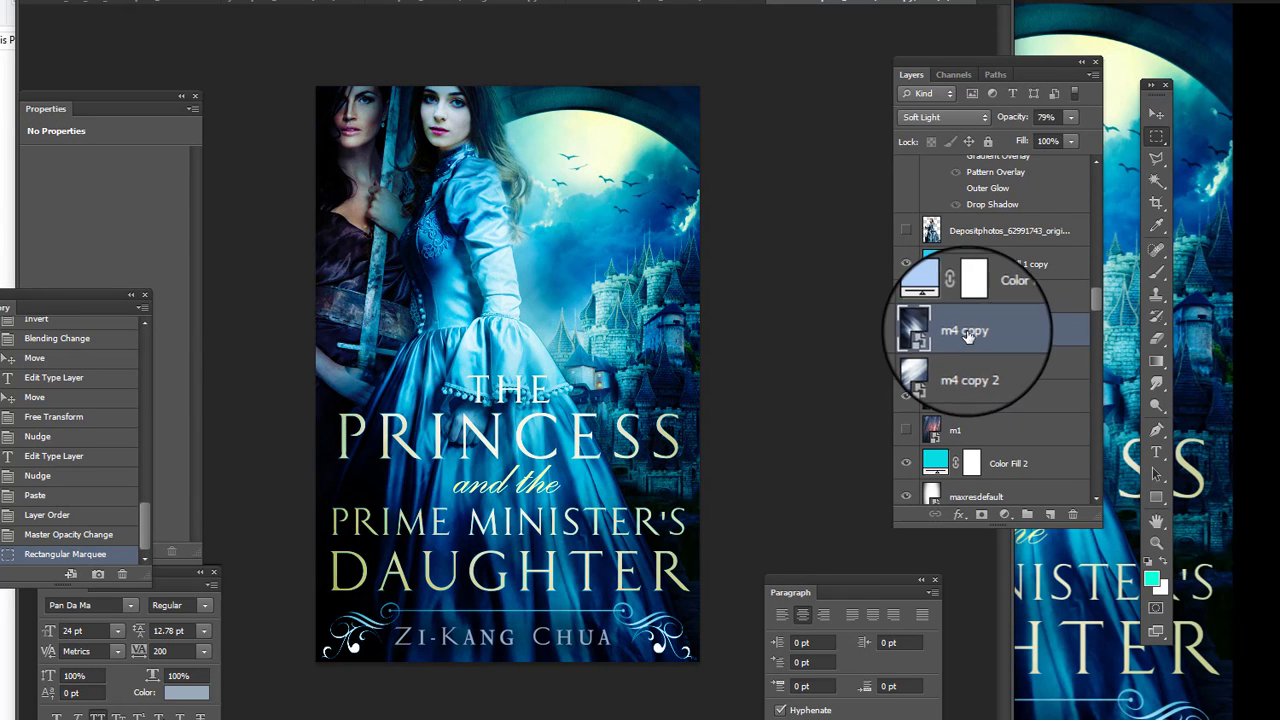
left_click(987, 117)
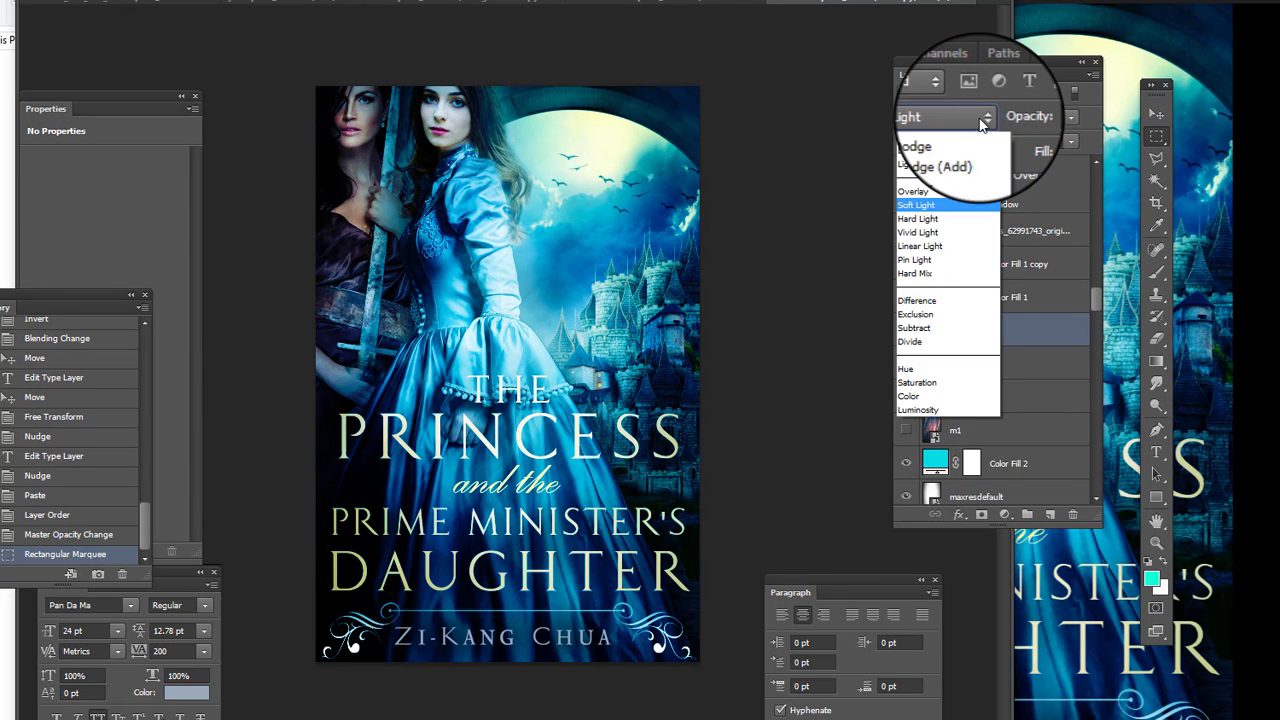
left_click(950, 140)
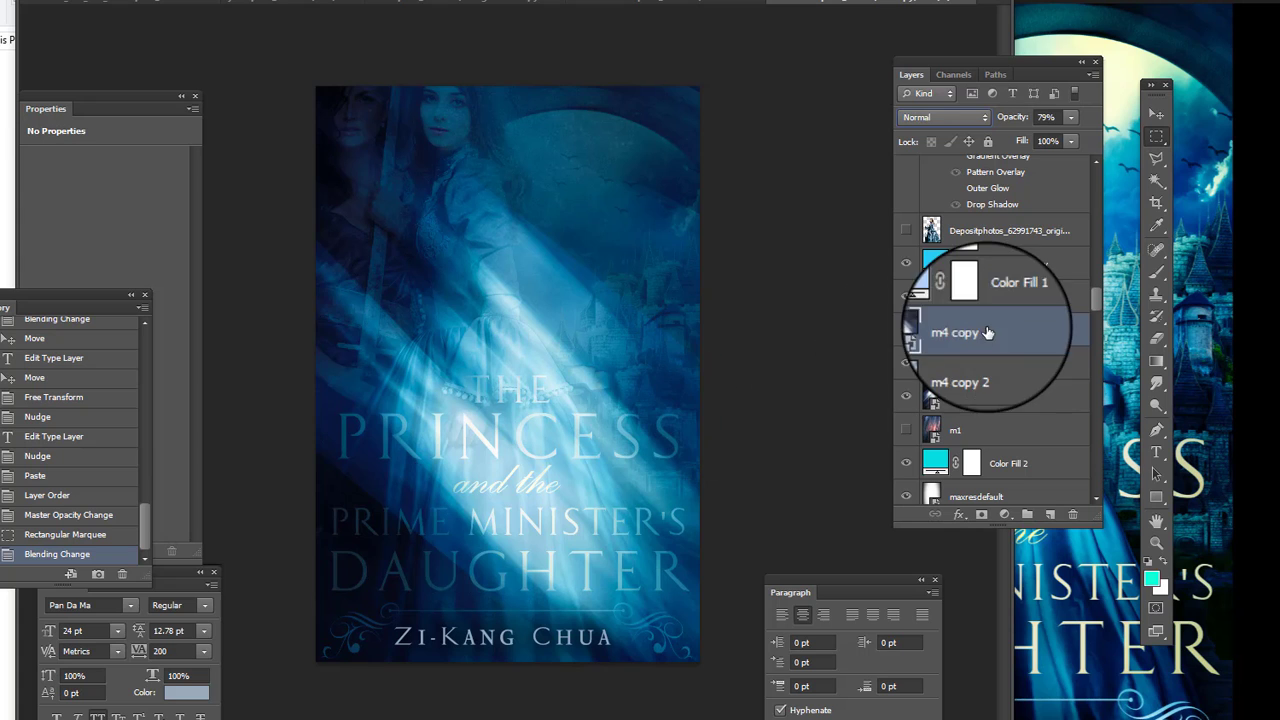
left_click(973, 115)
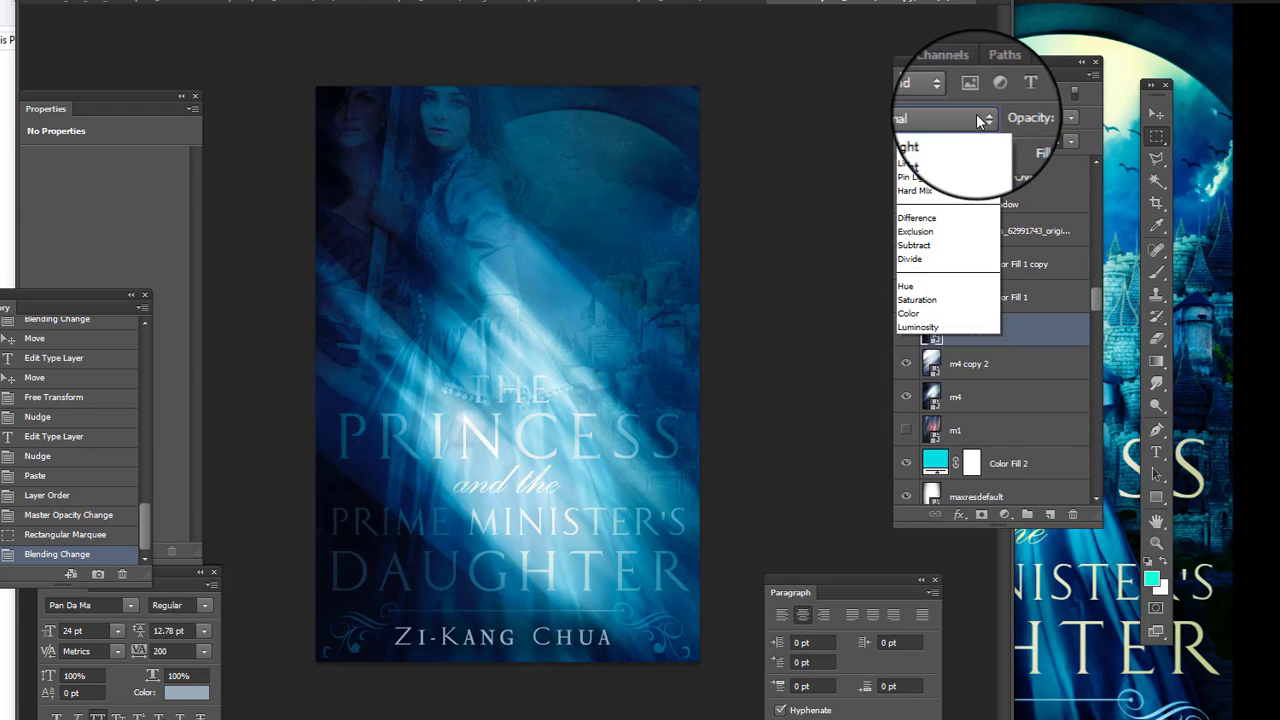
left_click(985, 116)
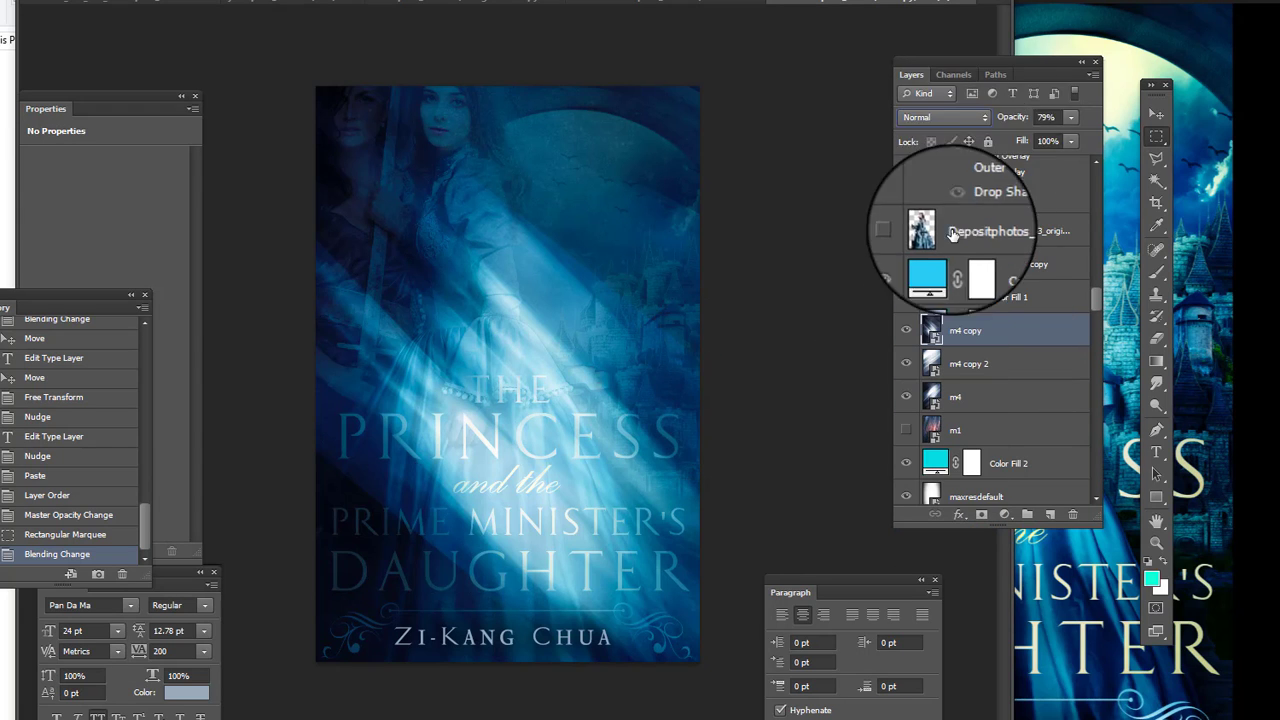
left_click(975, 118)
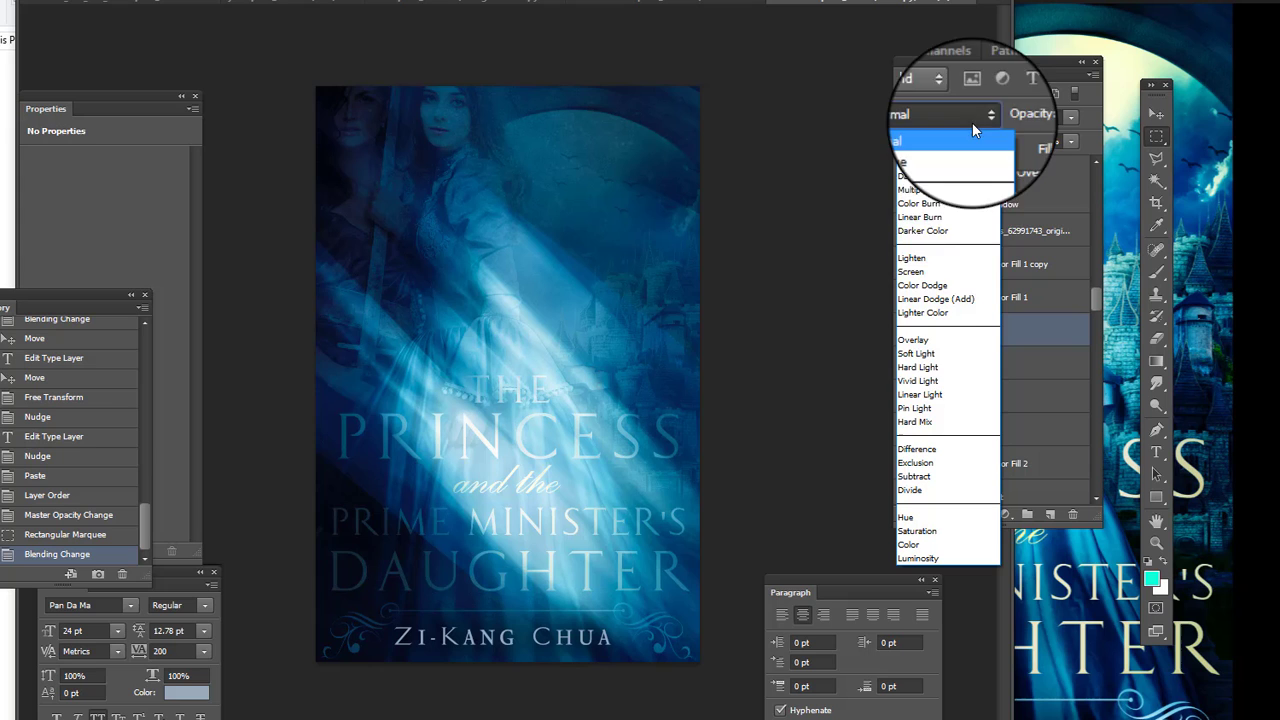
left_click(915, 353)
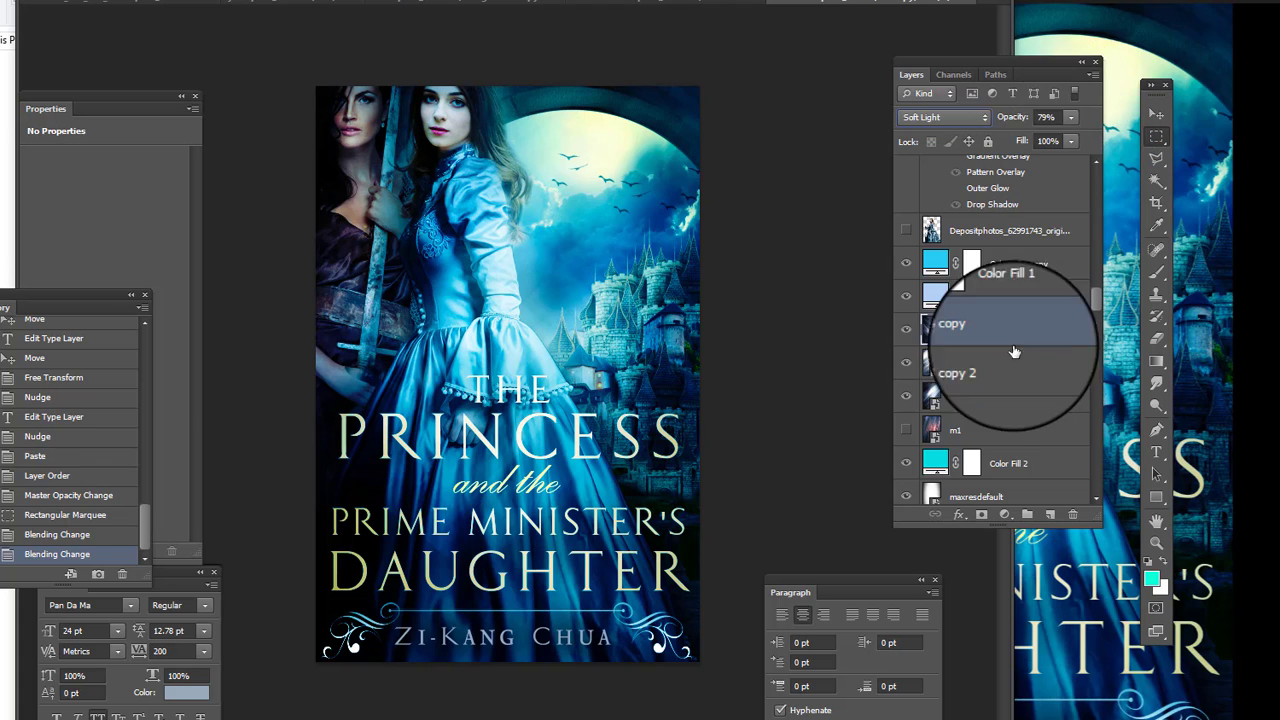
Select the m4 copy 2 layer and toggle the visibility of the m4 and m1 light layers to compare their effect
left_click(962, 364)
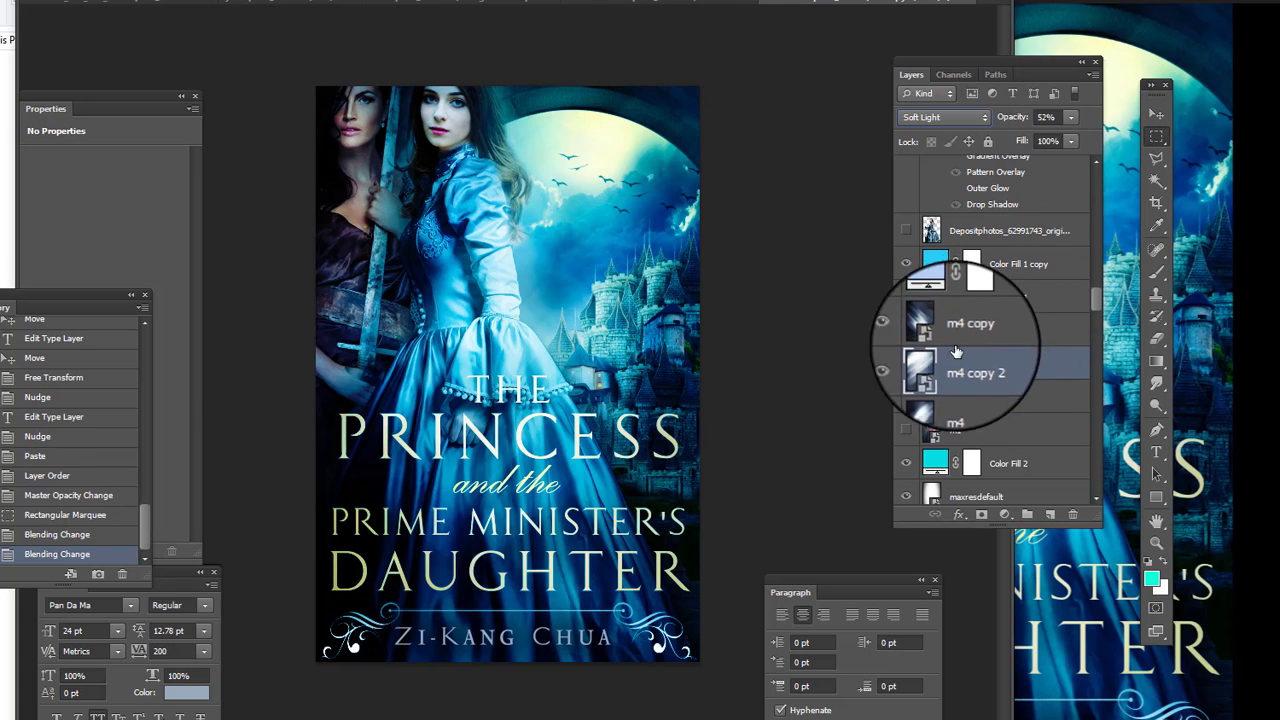
left_click(905, 370)
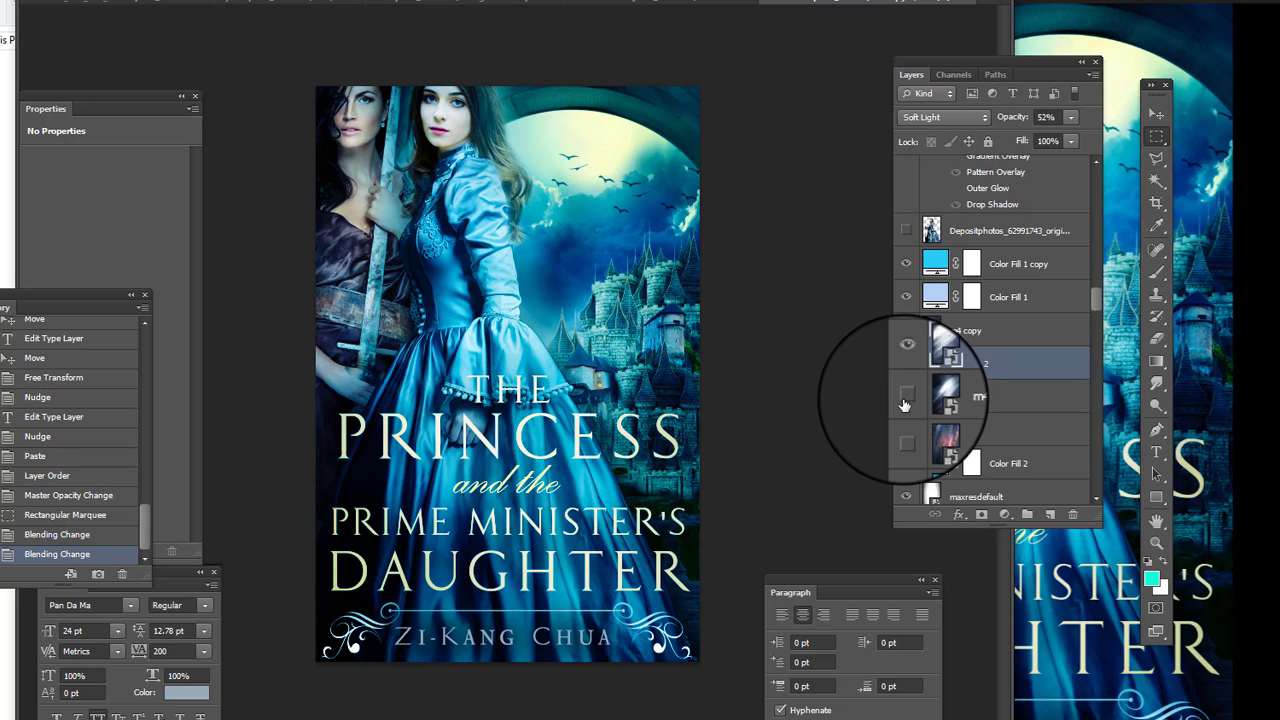
left_click(906, 430)
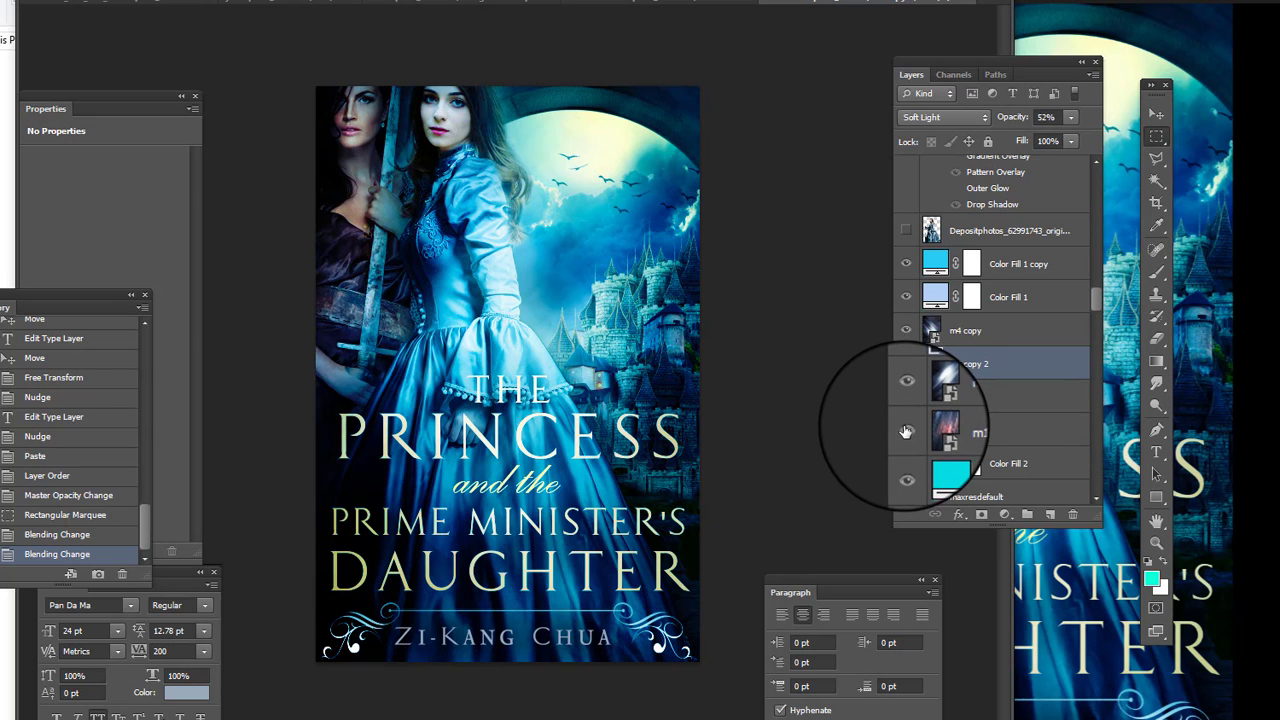
left_click(906, 430)
left_click(902, 430)
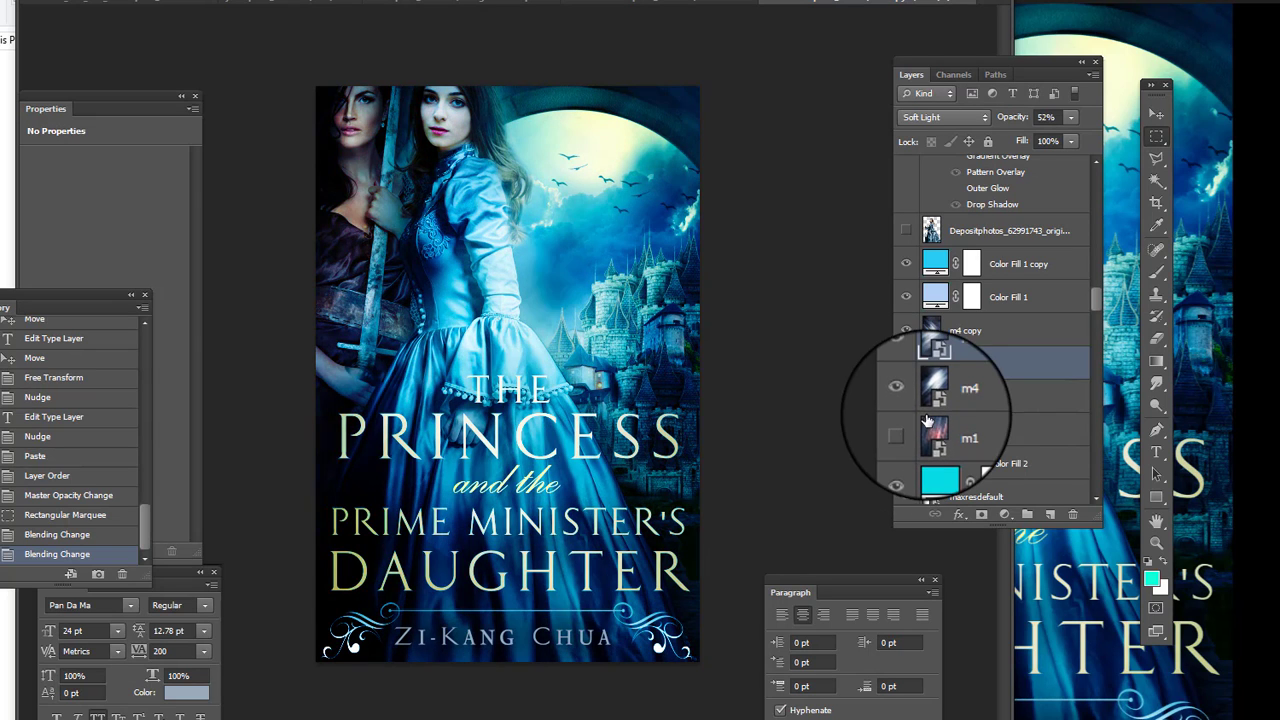
Select the maxresdefault overlay layer and toggle its visibility to compare its effect on the cover
scroll(910, 350, "down", 5)
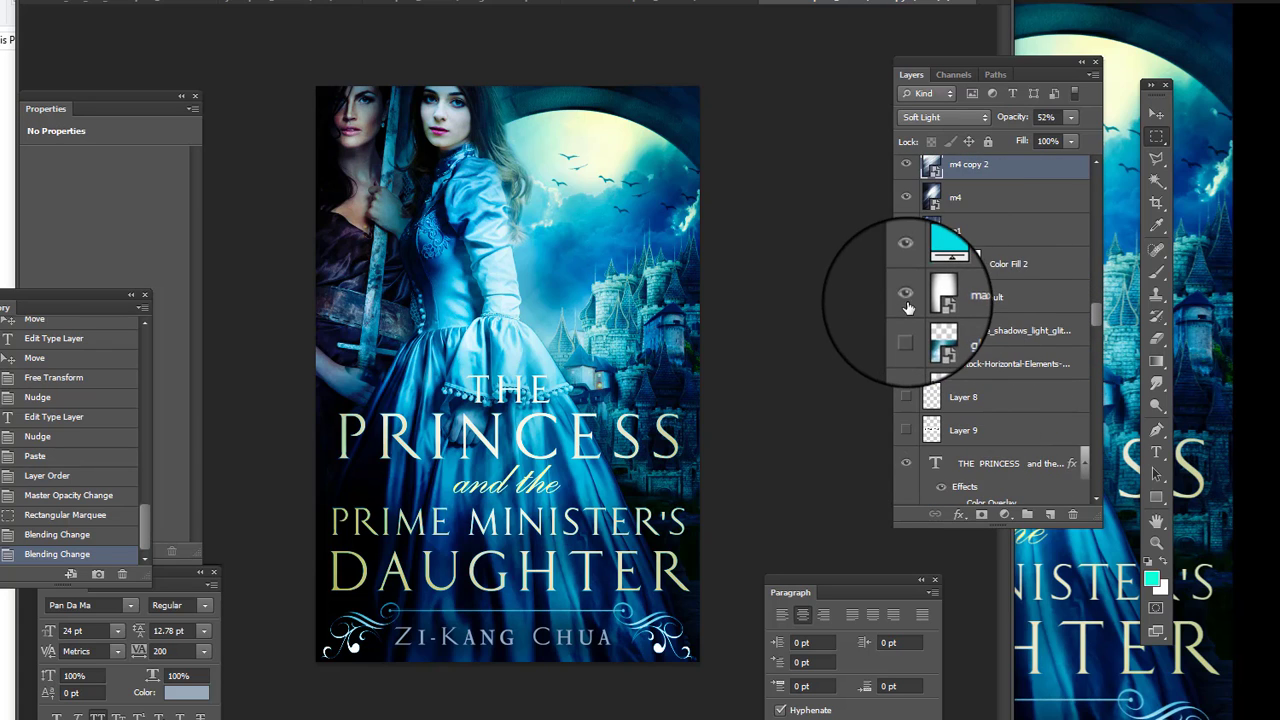
left_click(915, 298)
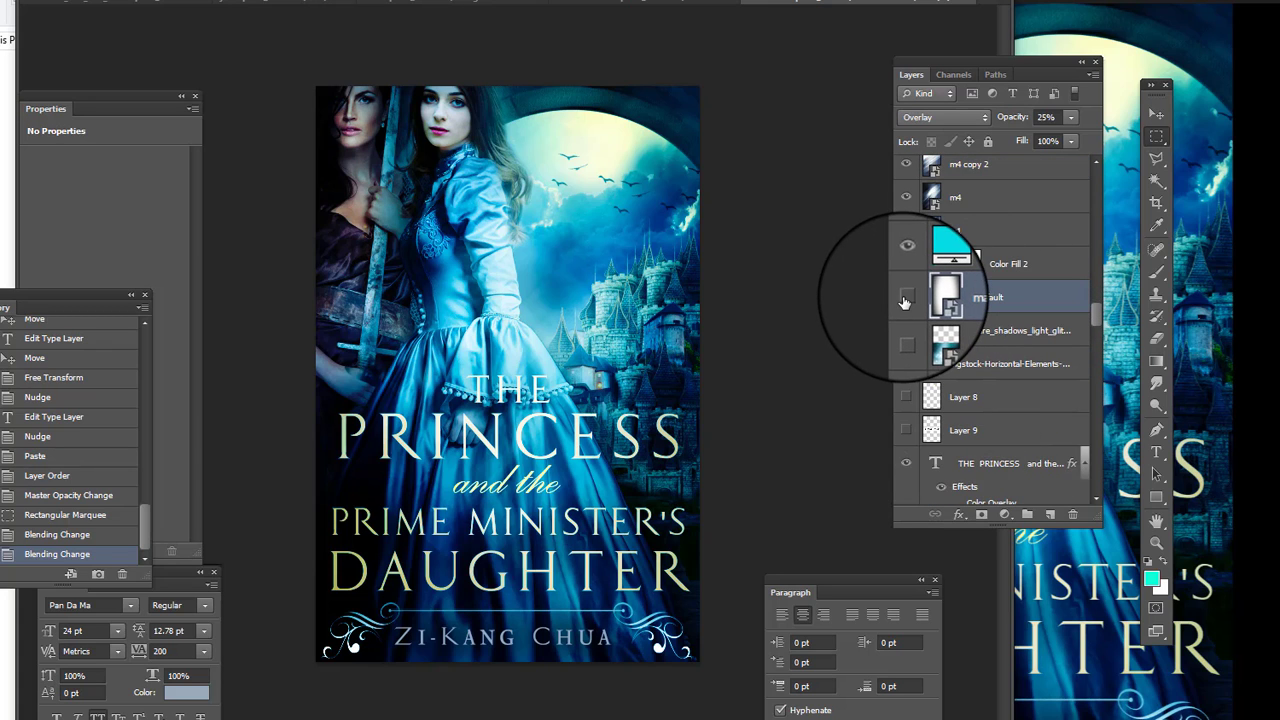
left_click(905, 300)
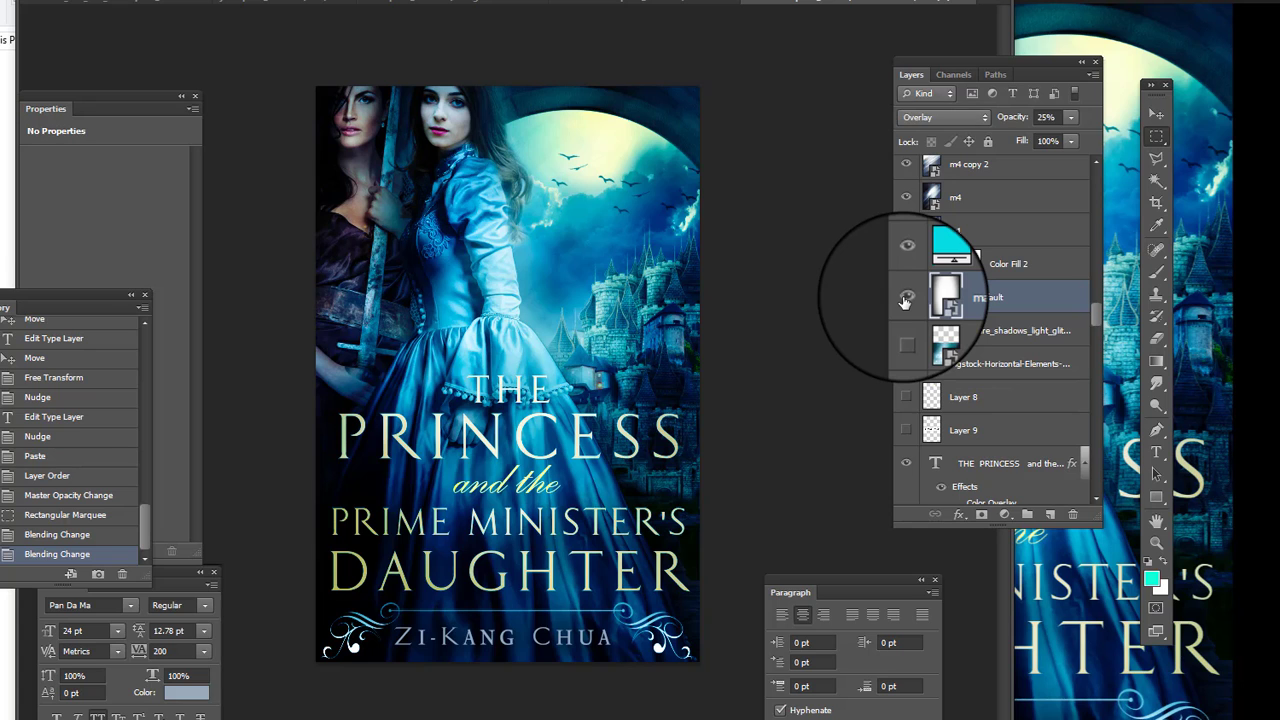
left_click(905, 300)
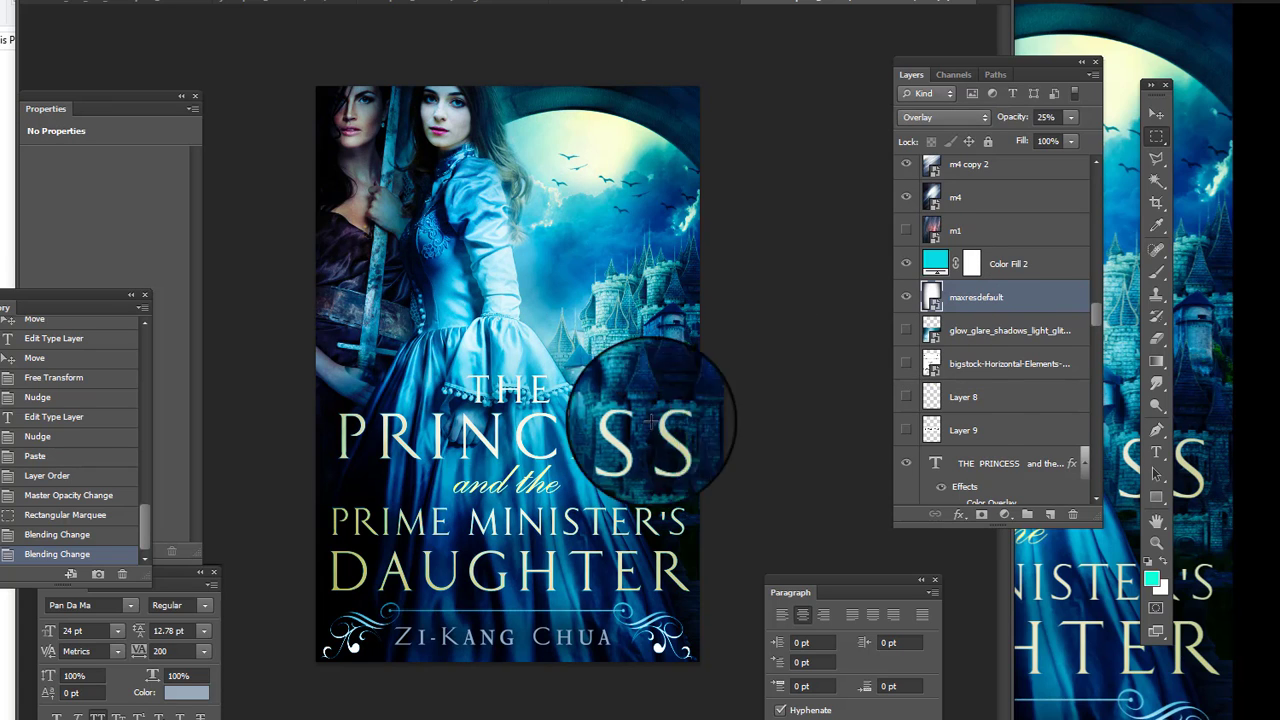
Enable the Outer Glow and Drop Shadow effects on the two upper title text layers
scroll(960, 300, "down", 5)
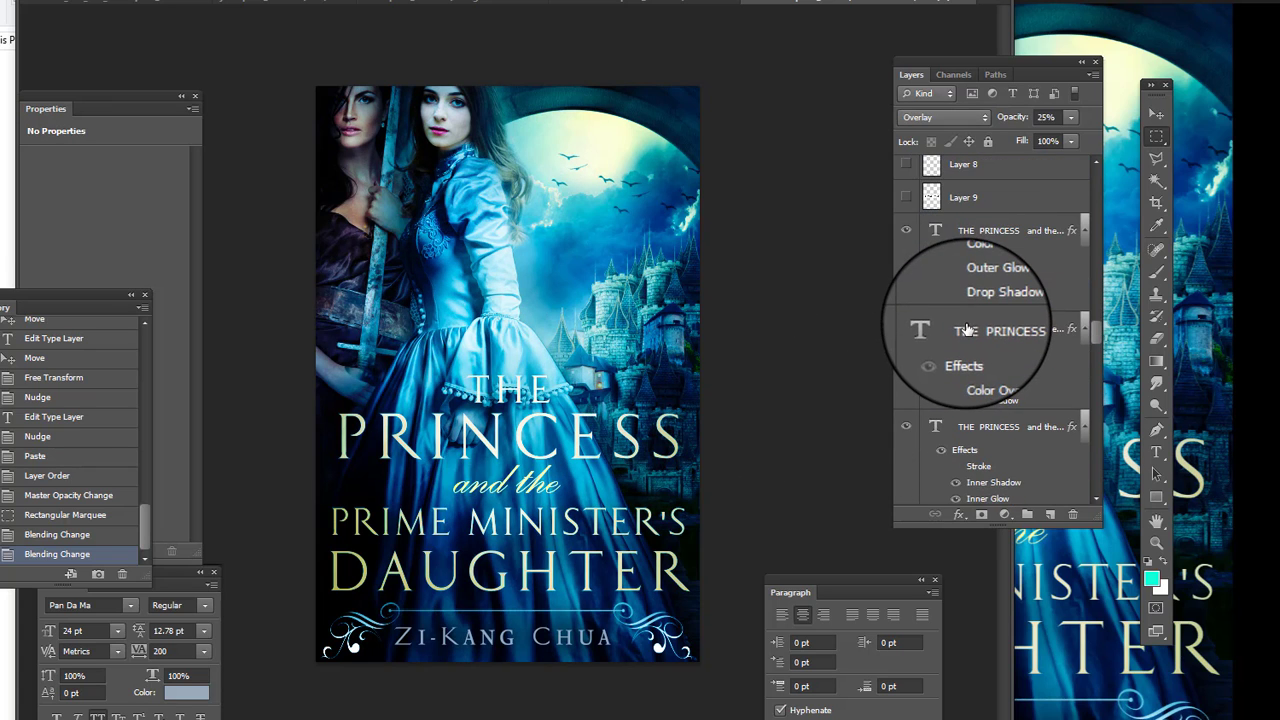
scroll(940, 280, "up", 1)
left_click(907, 265)
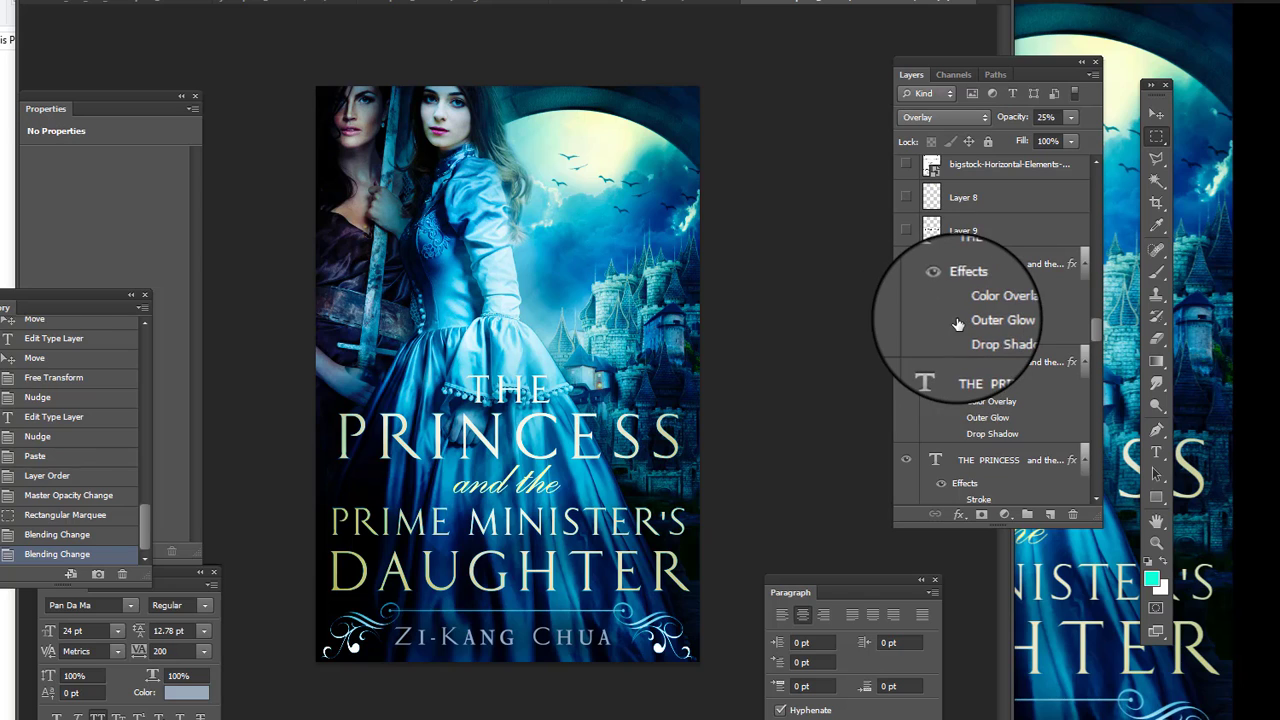
left_click(957, 322)
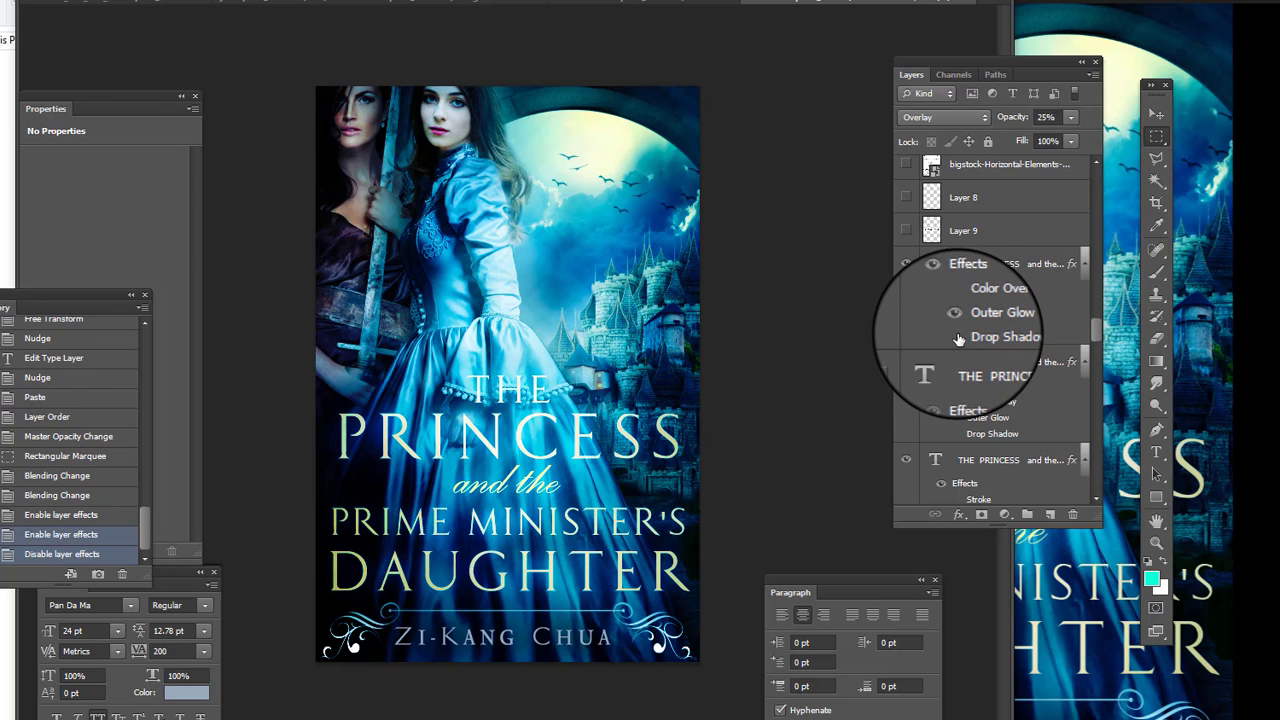
left_click(958, 339)
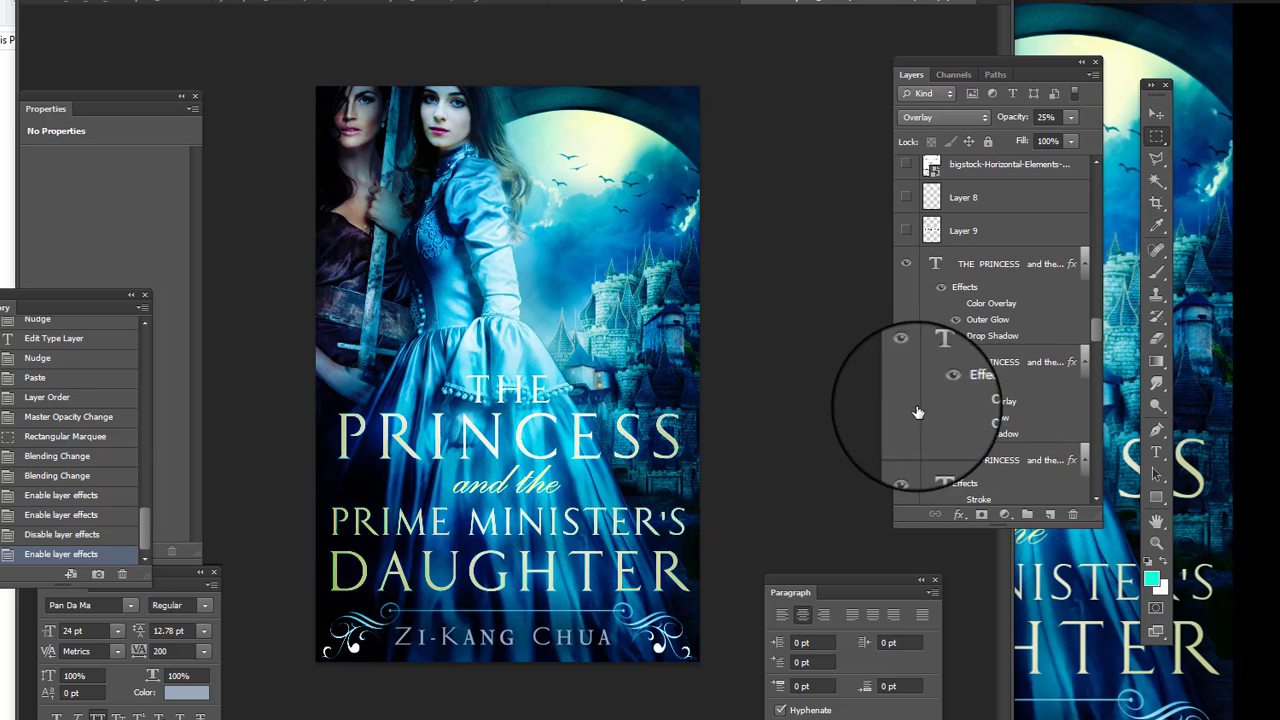
left_click(957, 422)
left_click(959, 440)
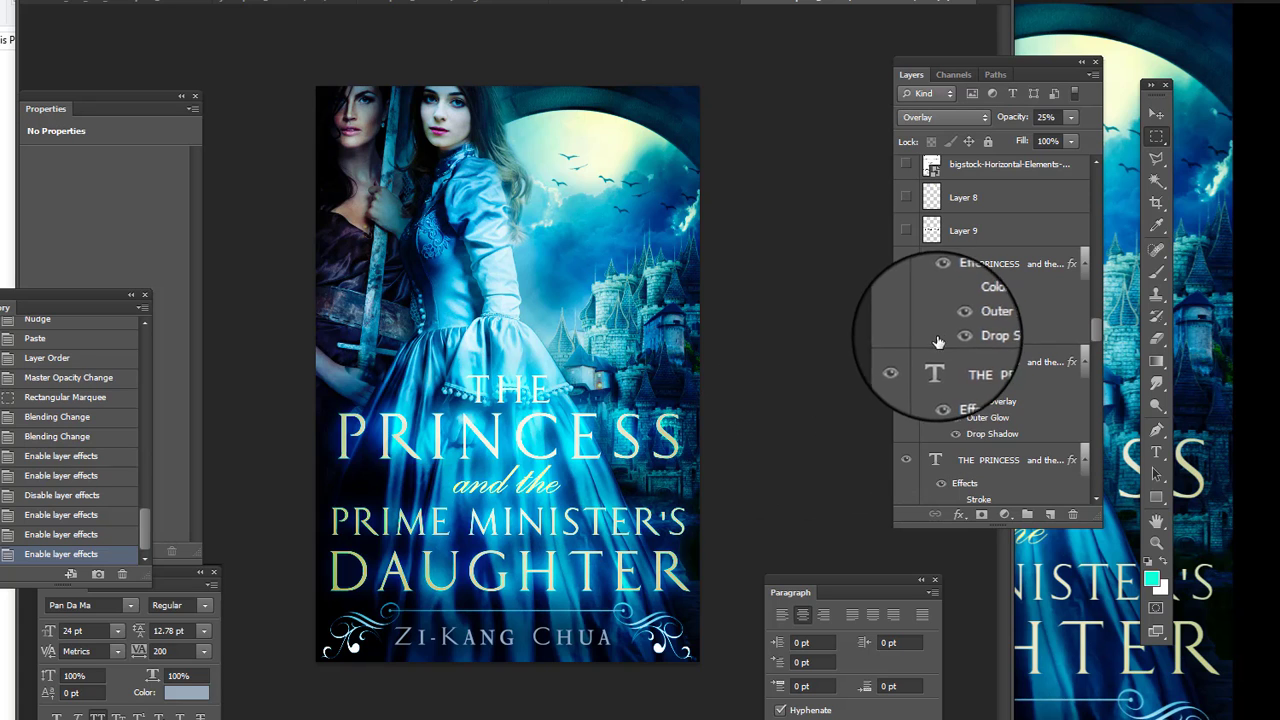
Hide the second title text layer and disable Outer Glow and Drop Shadow on the one above it
left_click(906, 365)
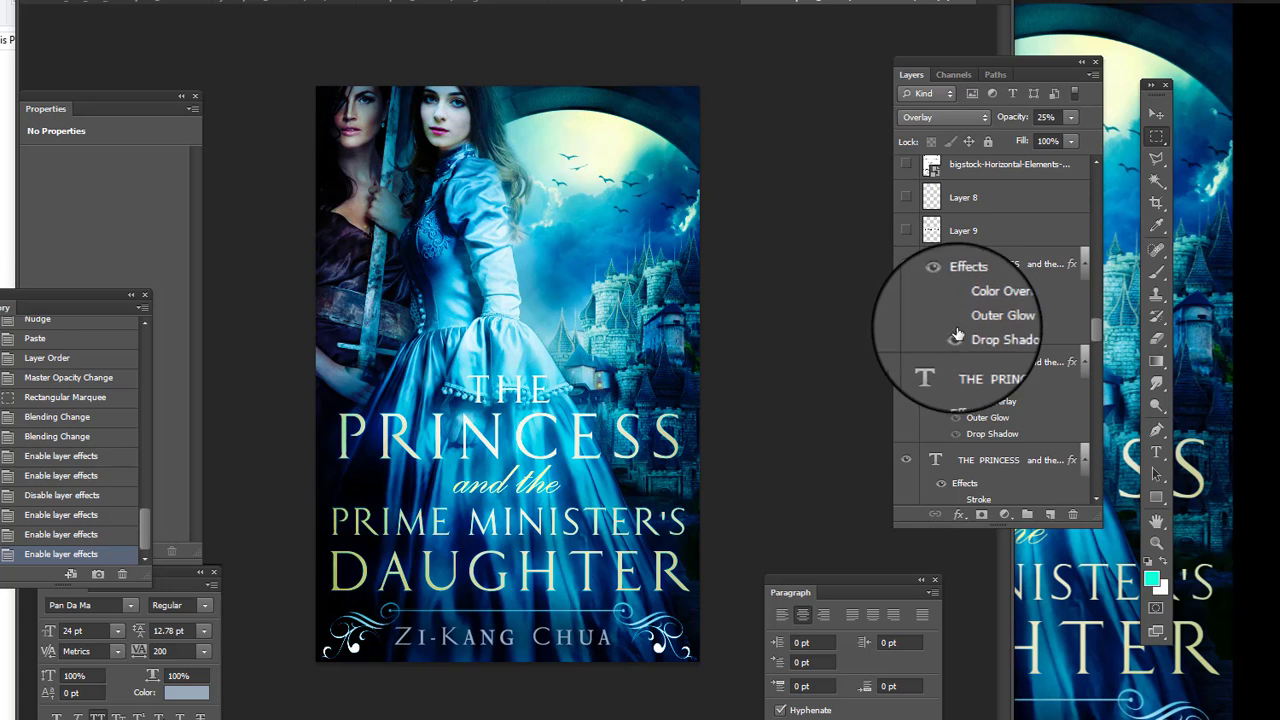
left_click(955, 322)
left_click(953, 340)
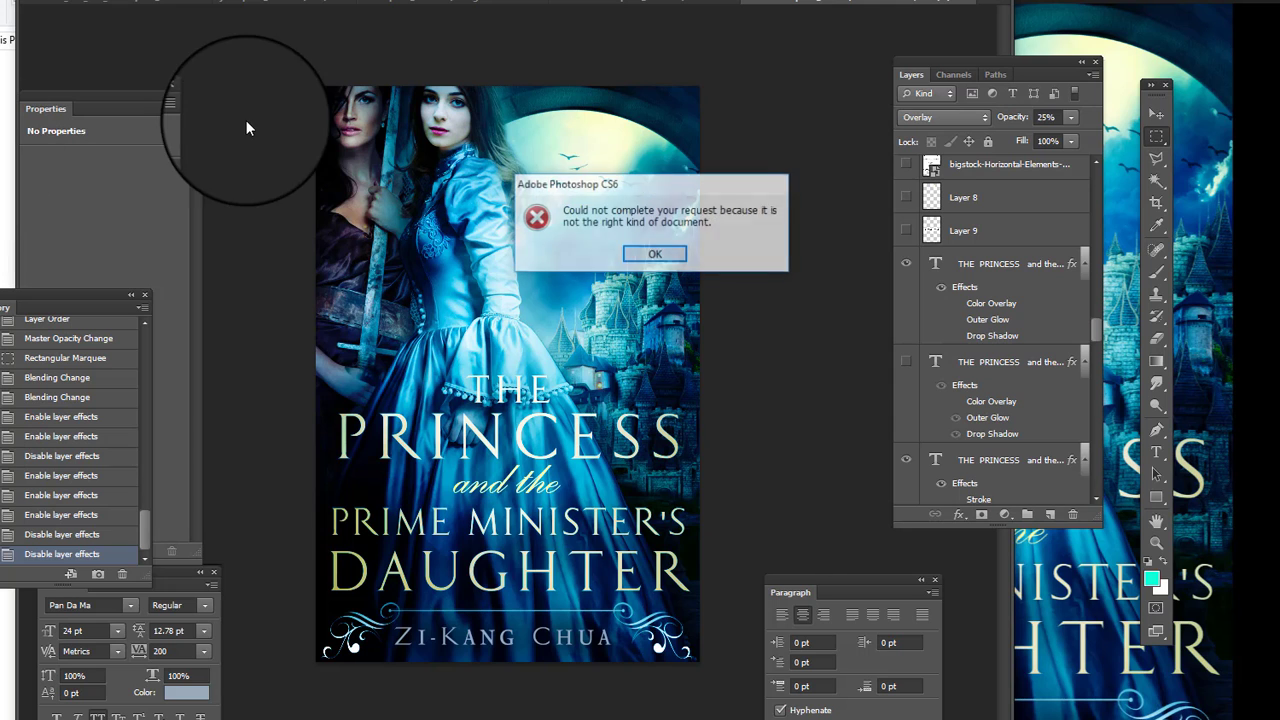
Dismiss the error message, open the list of recorded actions, and place it beside the cover
left_click(655, 258)
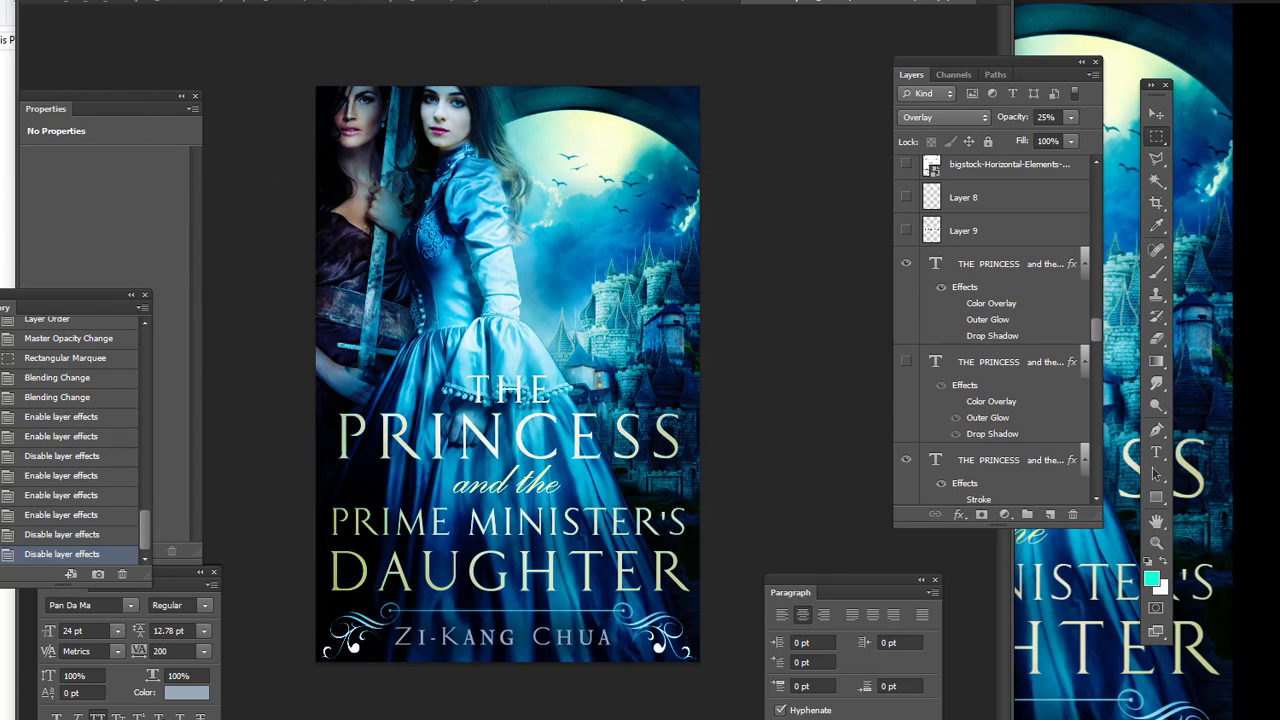
key("alt+F9")
left_click_drag(163, 112, 216, 43)
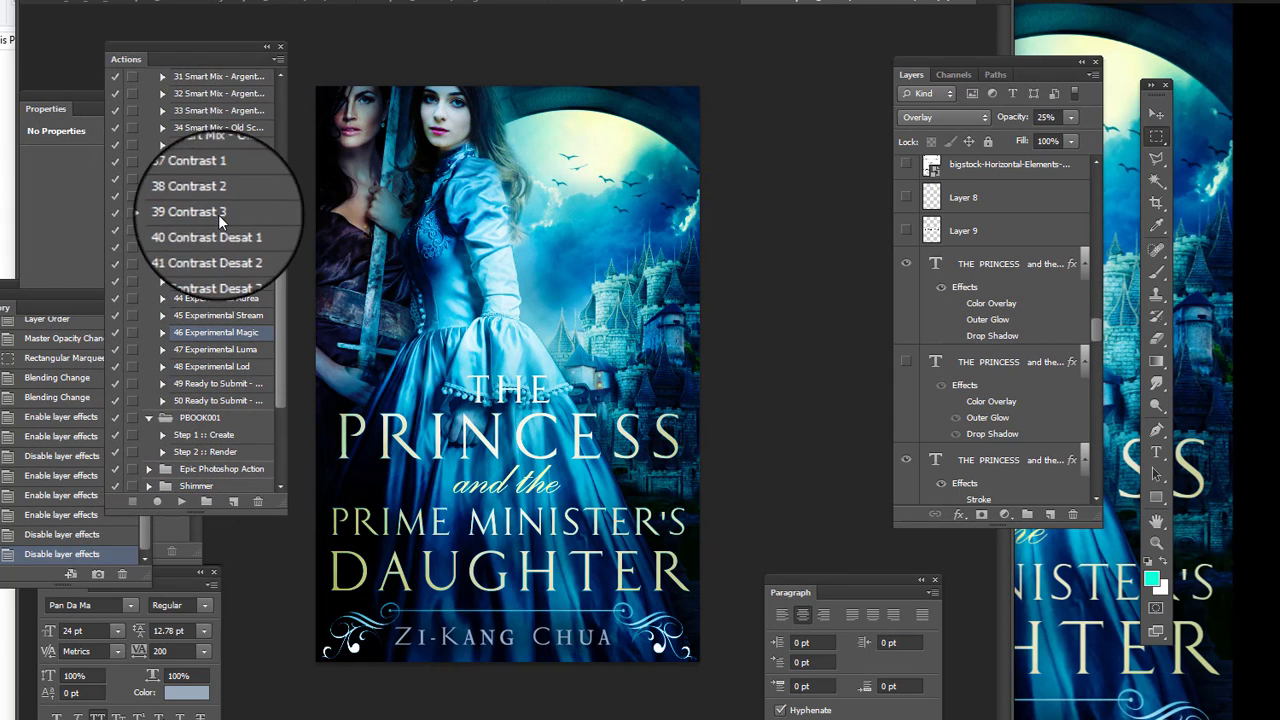
Look through the 50_Photoshop_Postw… action set down to the Experimental actions, keeping its list beside the cover
scroll(224, 258, "up", 10)
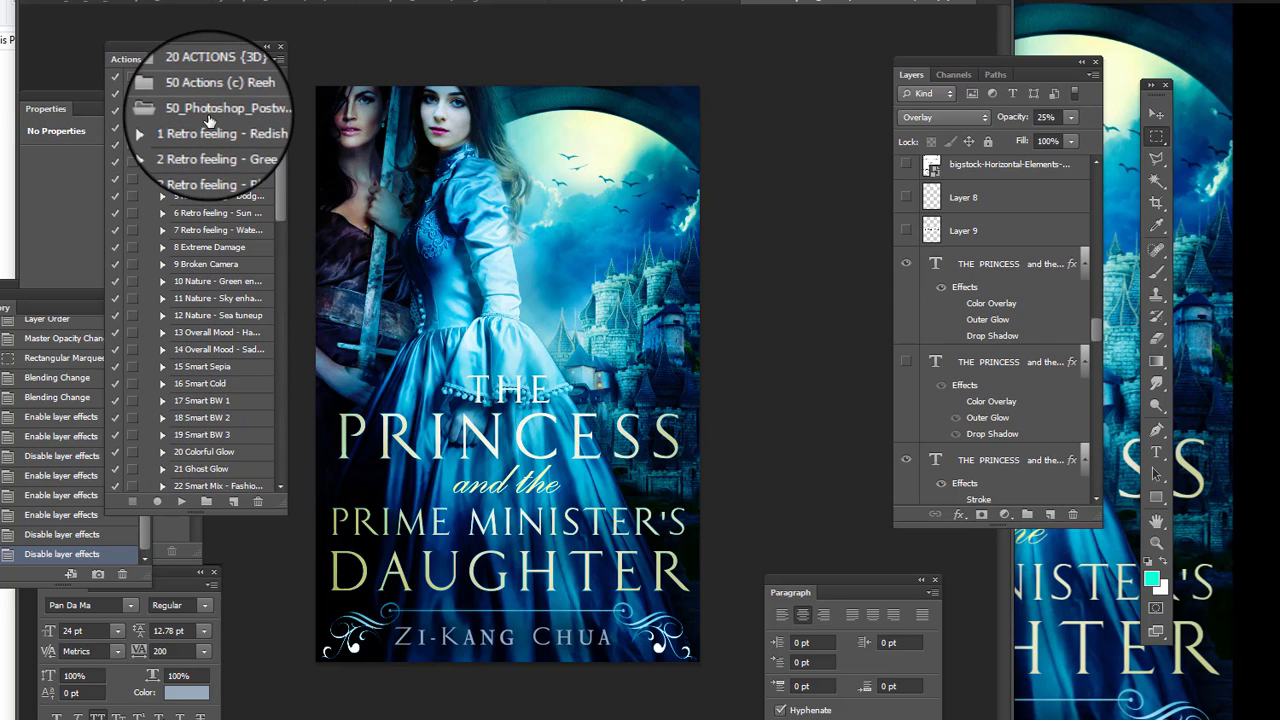
scroll(250, 122, "down", 4)
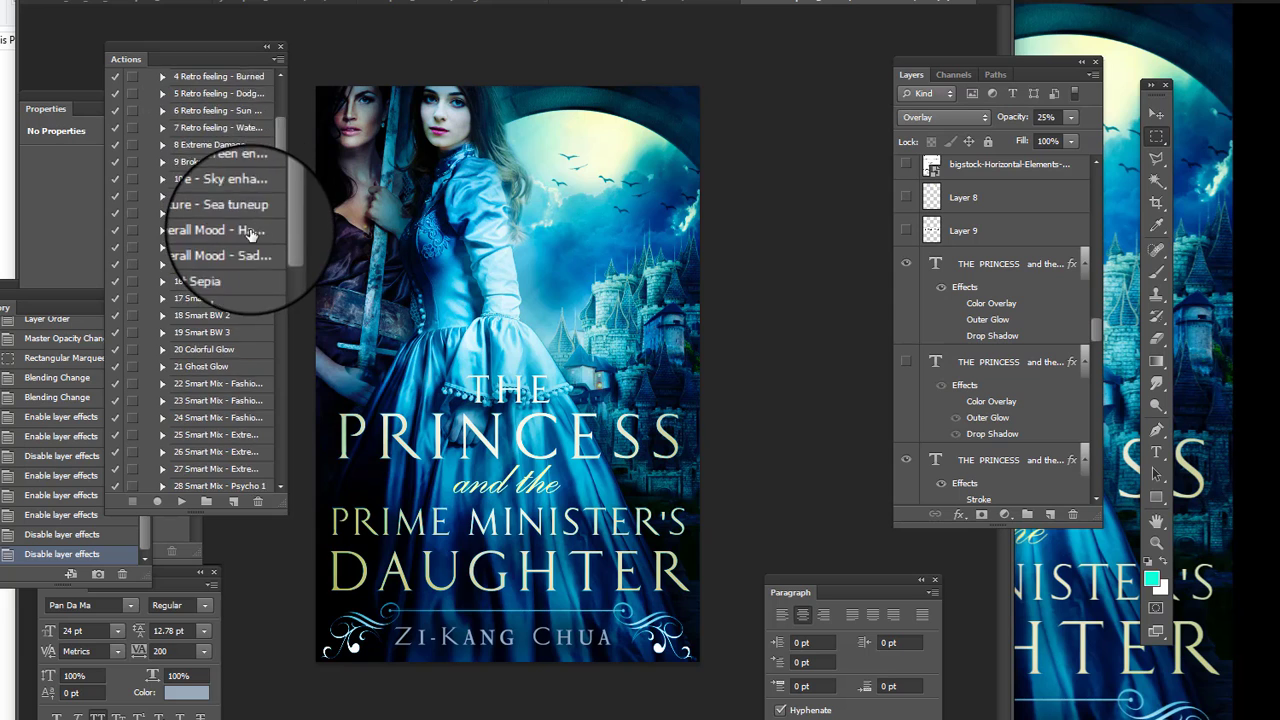
scroll(201, 195, "down", 3)
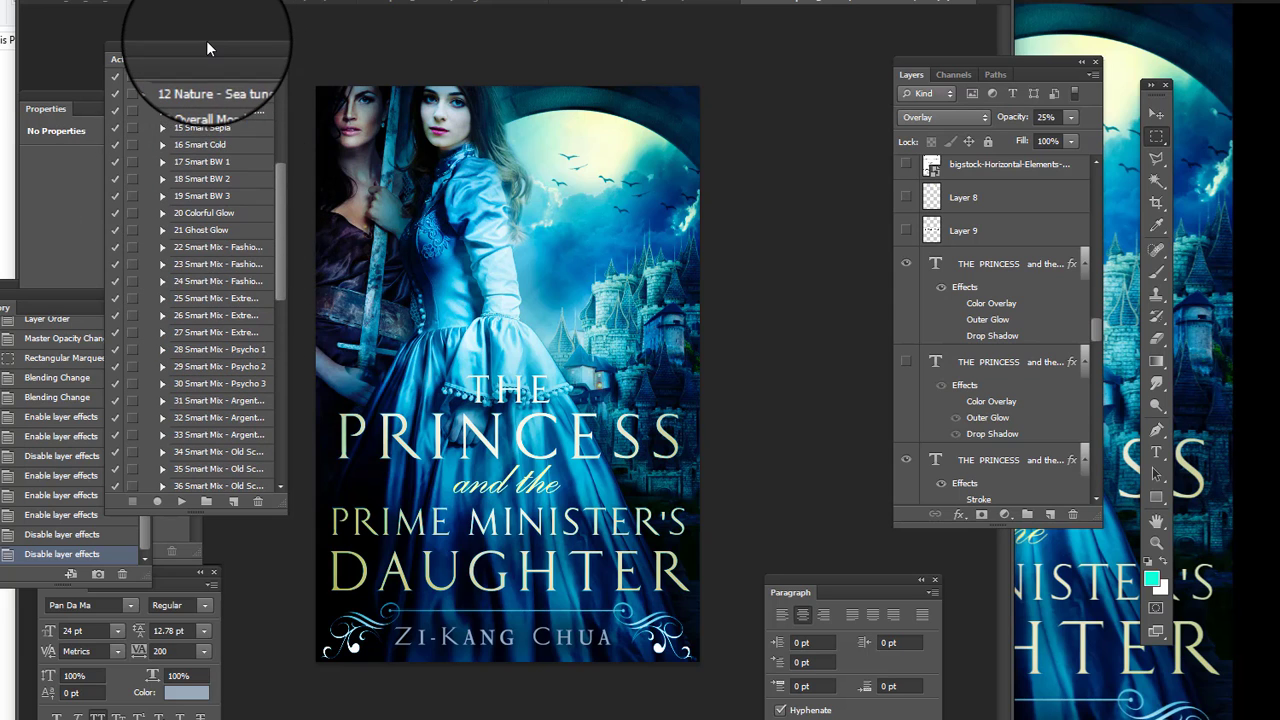
left_click_drag(206, 46, 189, 38)
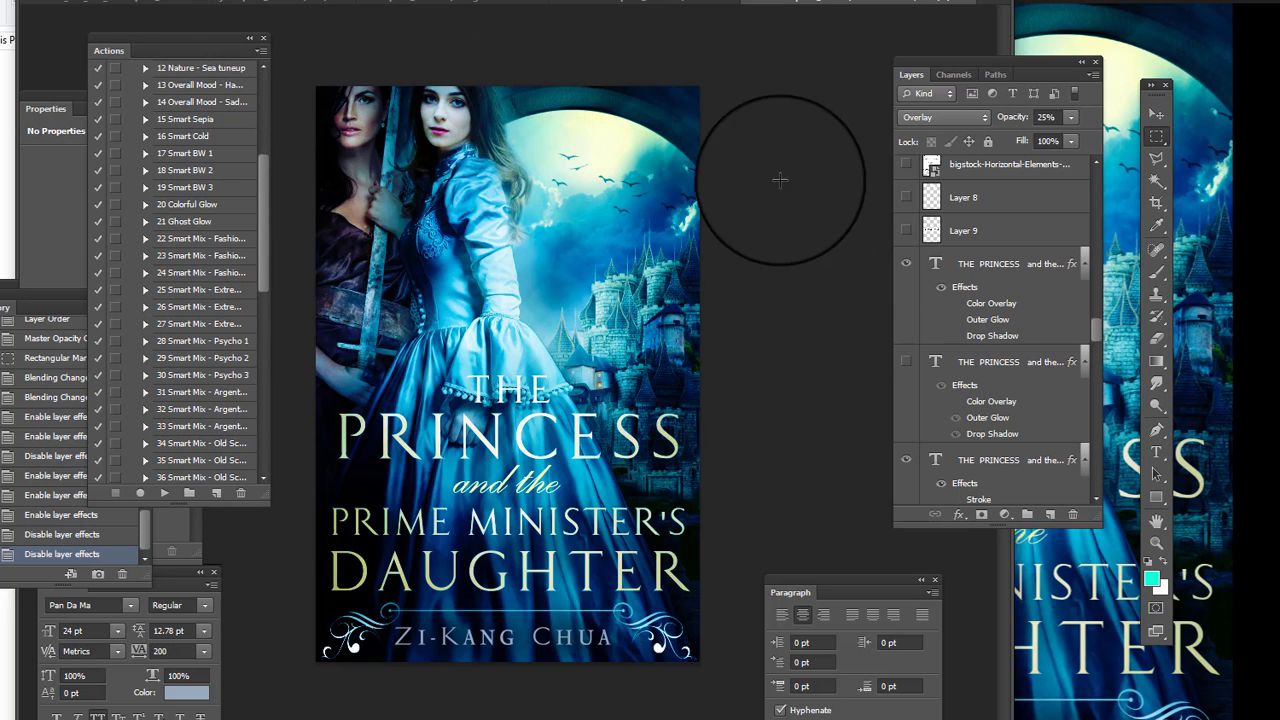
scroll(920, 300, "up", 5)
scroll(225, 315, "down", 4)
scroll(215, 310, "down", 12)
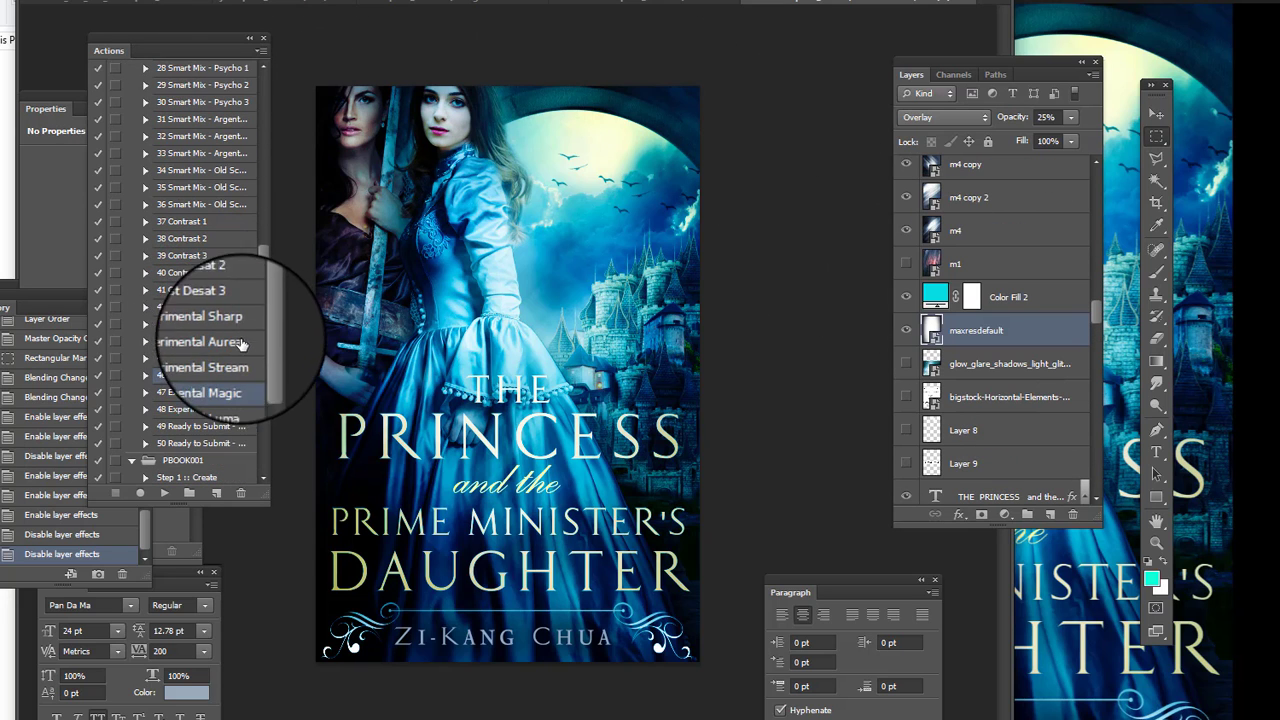
left_click(212, 297)
Show and select Layer 11 near the top of the layer stack
scroll(975, 320, "up", 10)
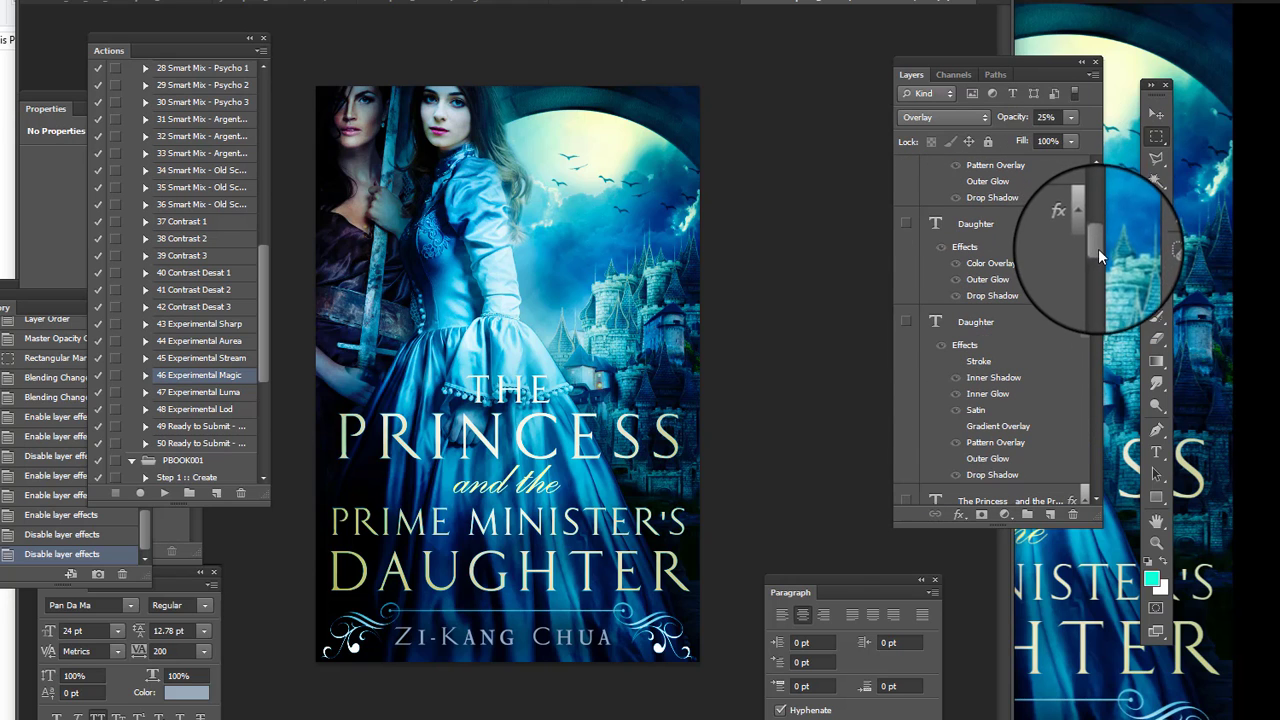
left_click_drag(1098, 248, 1091, 166)
scroll(1095, 190, "up", 10)
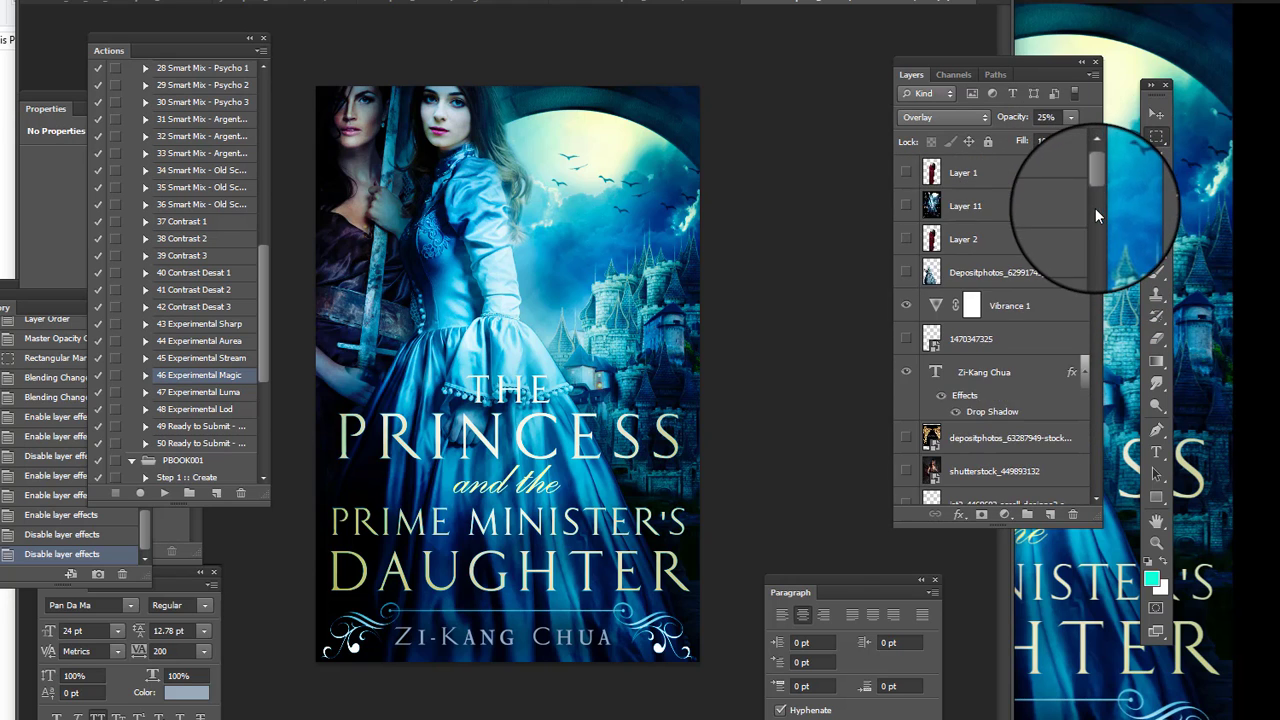
left_click(906, 208)
left_click(975, 206)
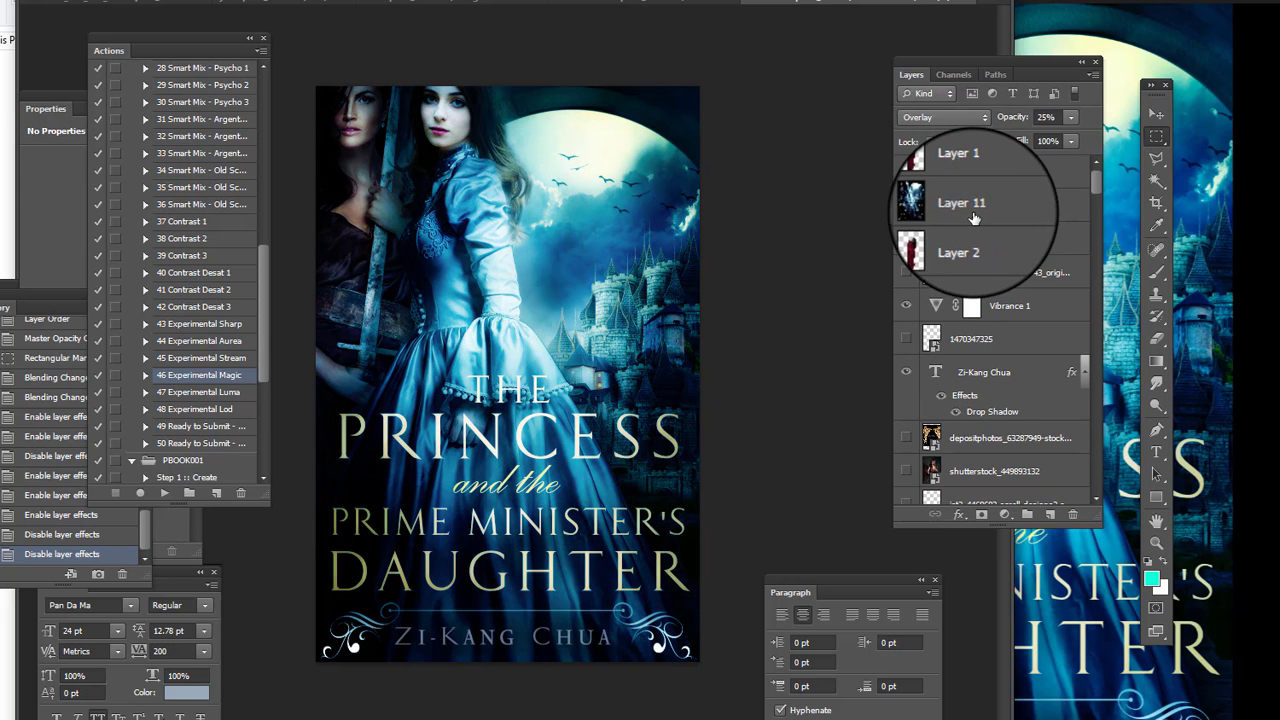
Preview Layer 11 at 100% opacity, and reduce its opacity to 38%
left_click(1070, 119)
left_click_drag(1059, 135, 1105, 144)
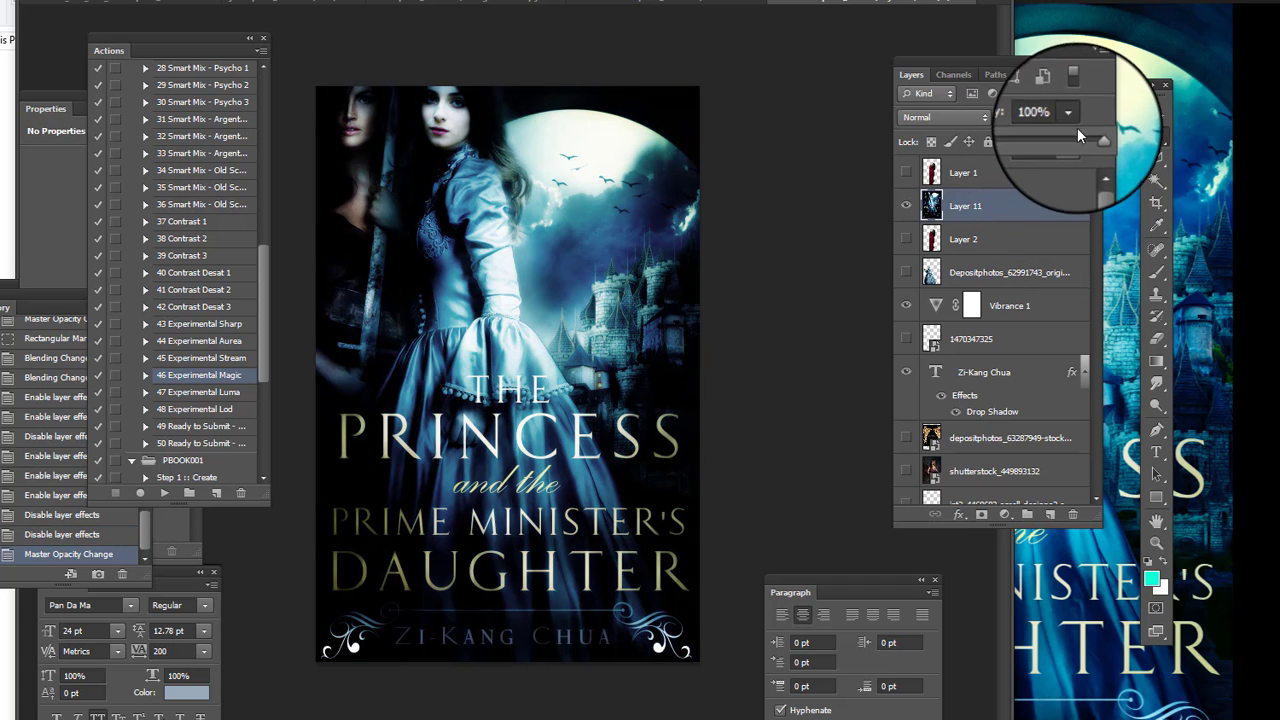
left_click(1077, 127)
left_click_drag(1077, 133, 1042, 145)
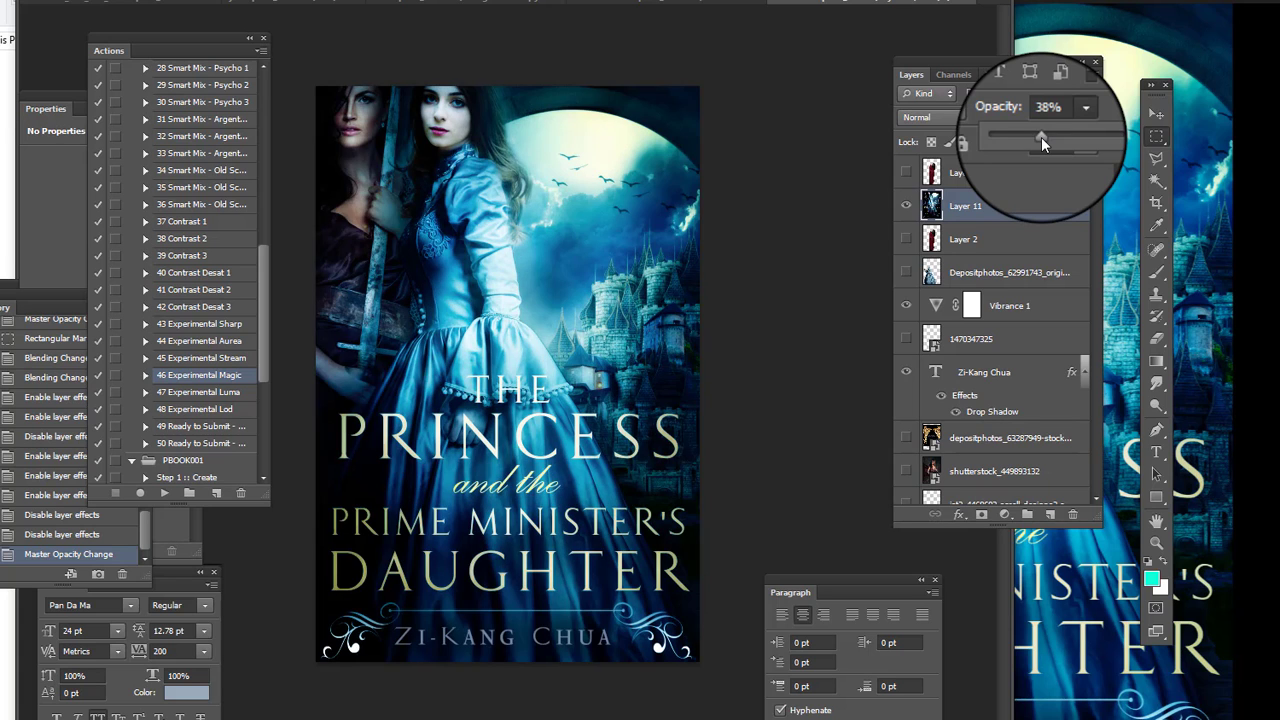
Confirm Layer 11's opacity at 38% and compare the cover with this layer hidden and shown
key("Return")
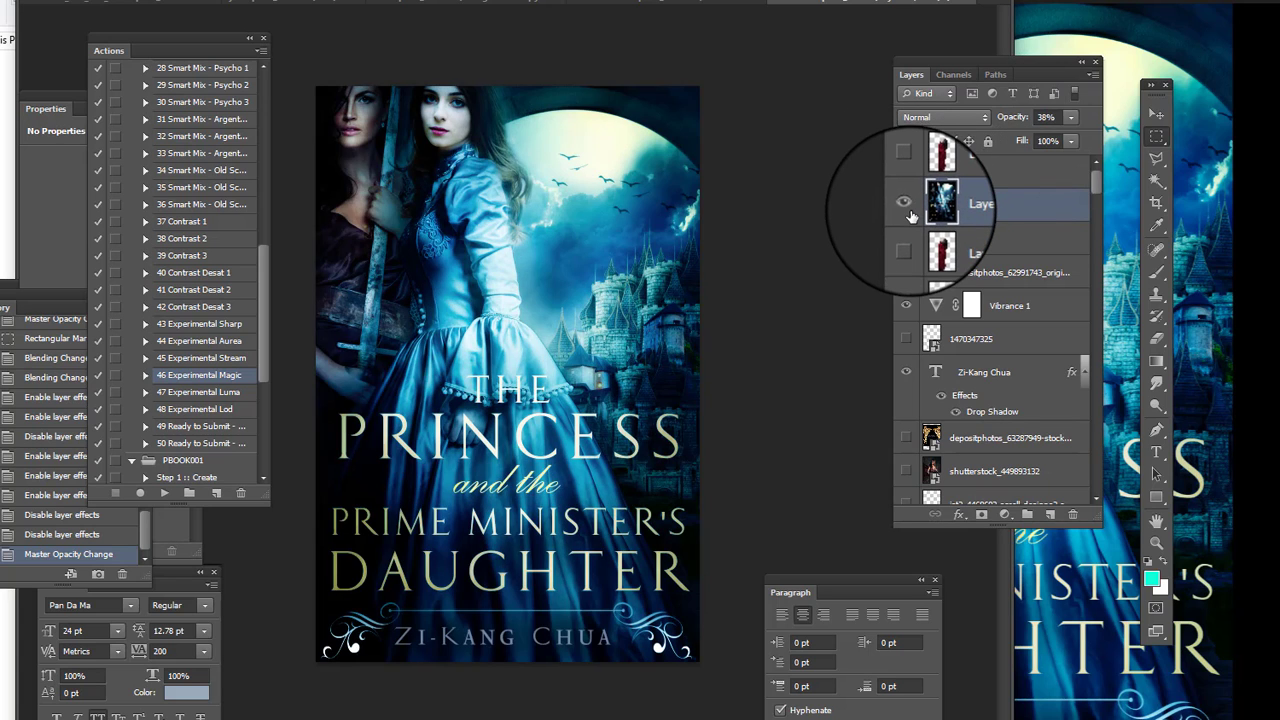
left_click(911, 216)
left_click(911, 216)
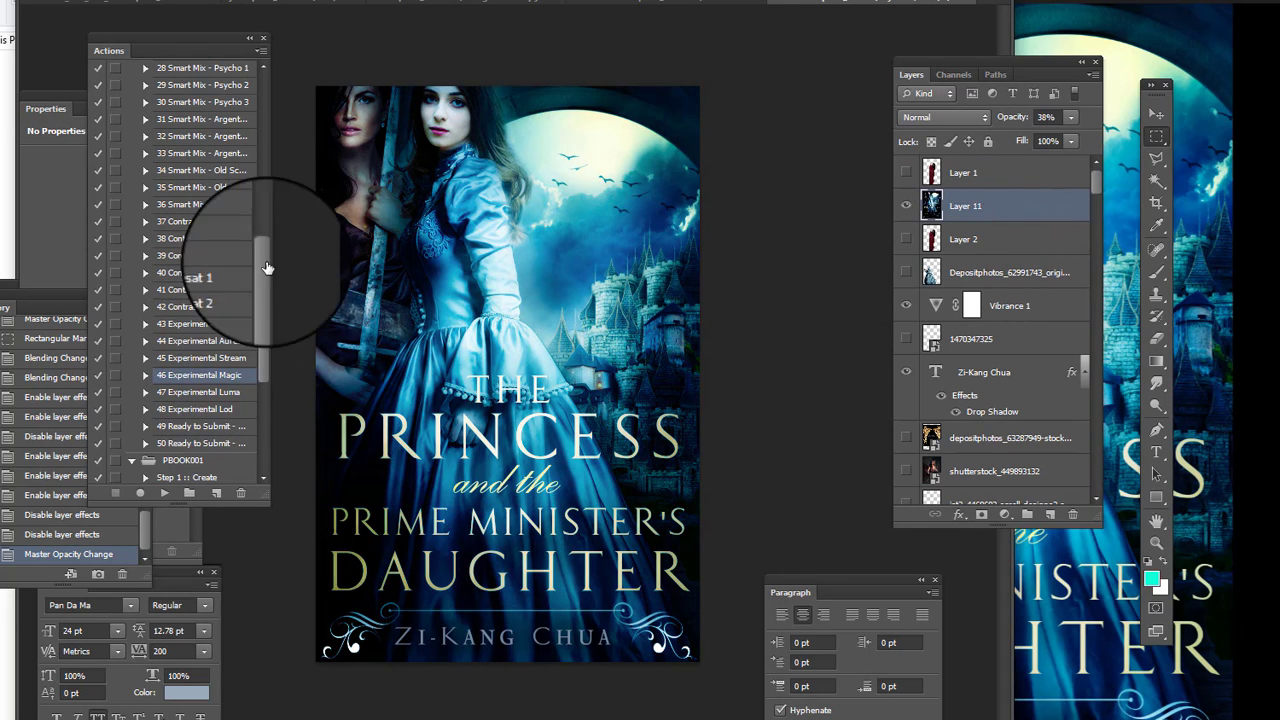
Flatten the cover into a single background layer, discarding the hidden layers
left_click(200, 5)
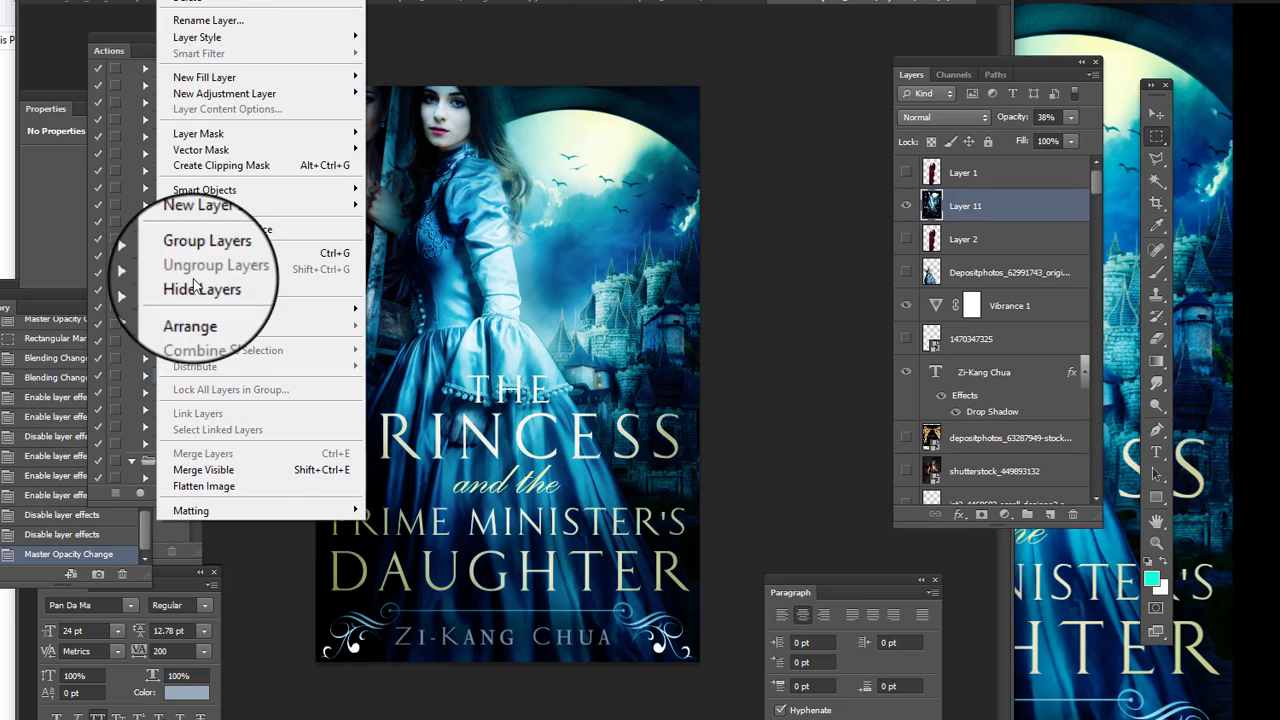
left_click(231, 497)
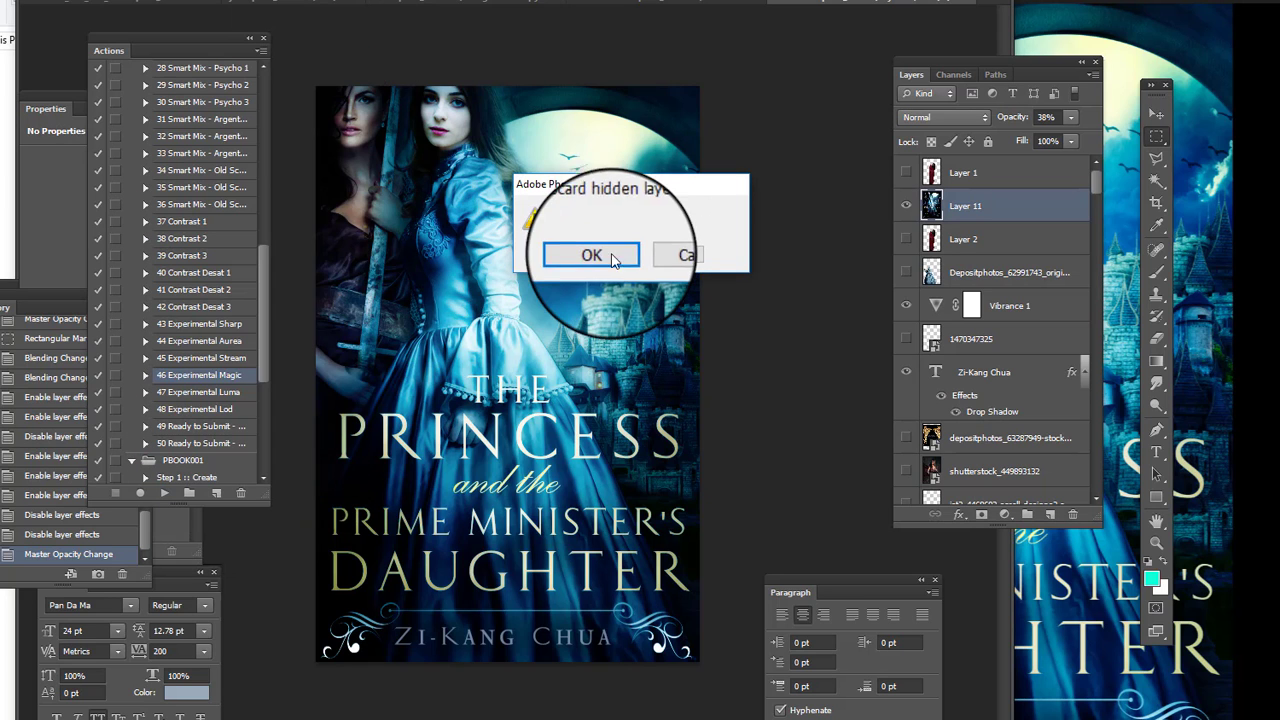
left_click(580, 254)
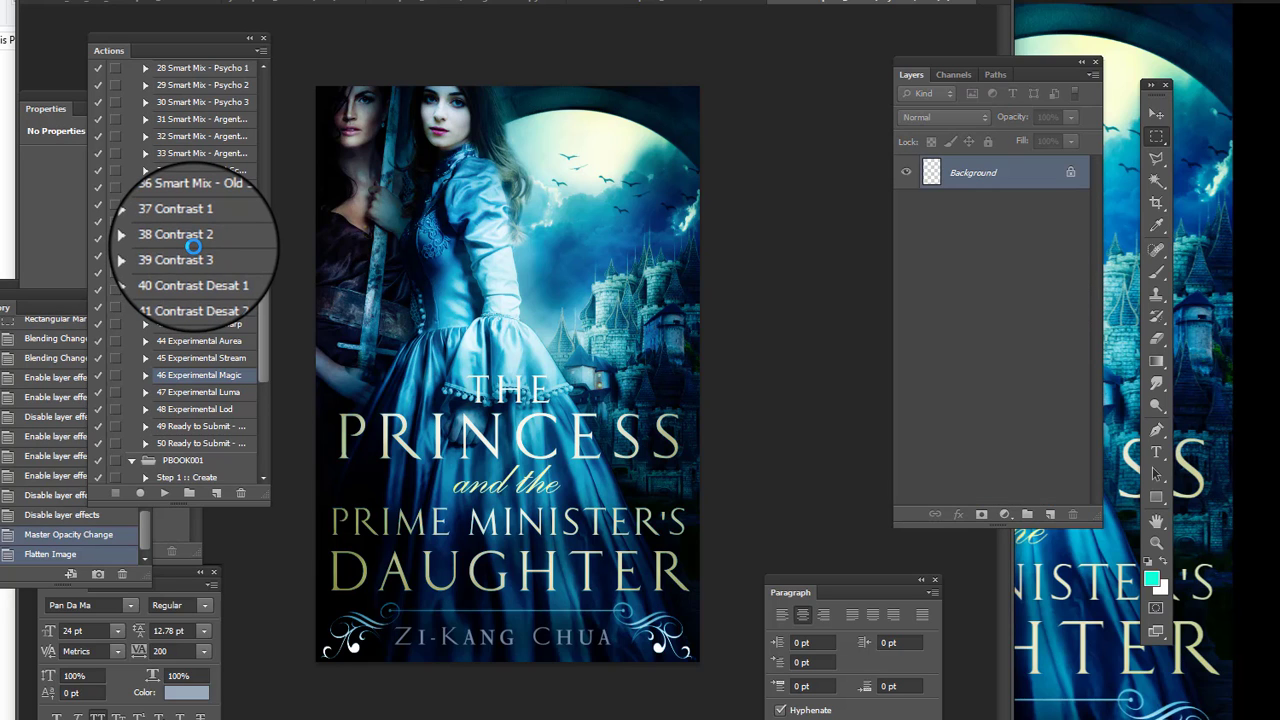
Run the 20 Colorful Glow action on the flattened cover, and select and copy the entire result
scroll(195, 249, "up", 5)
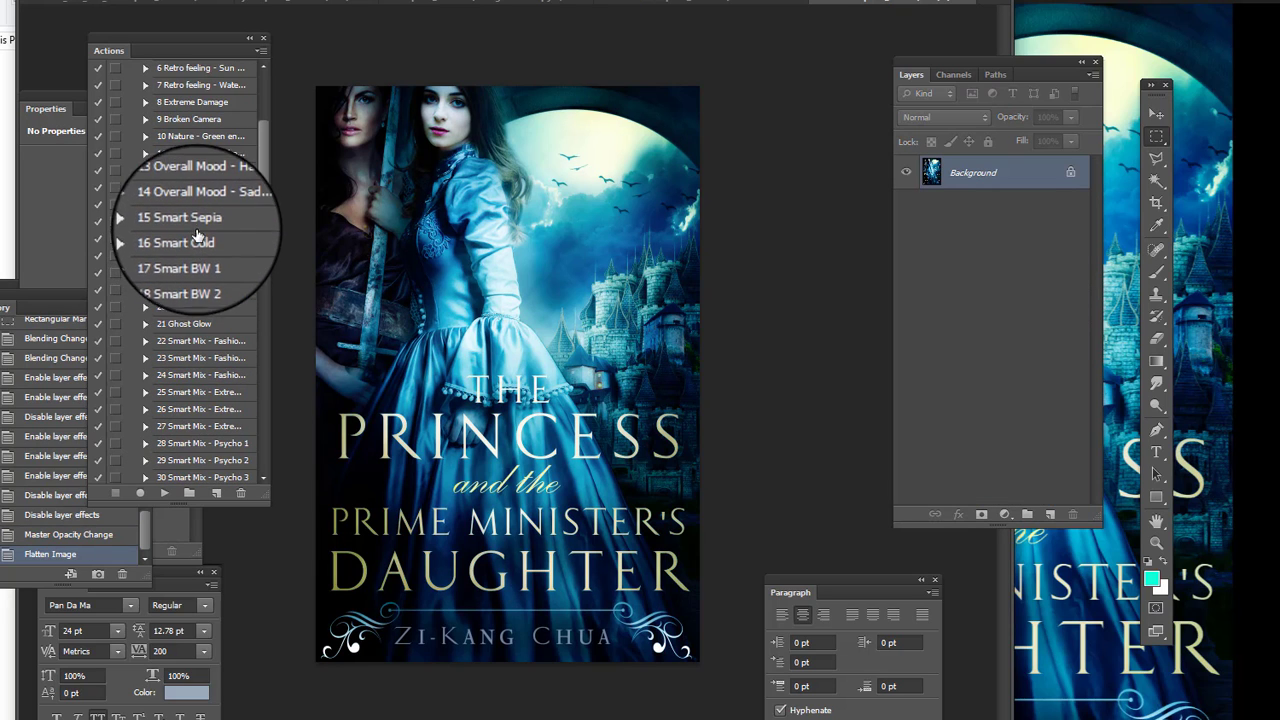
scroll(196, 177, "up", 1)
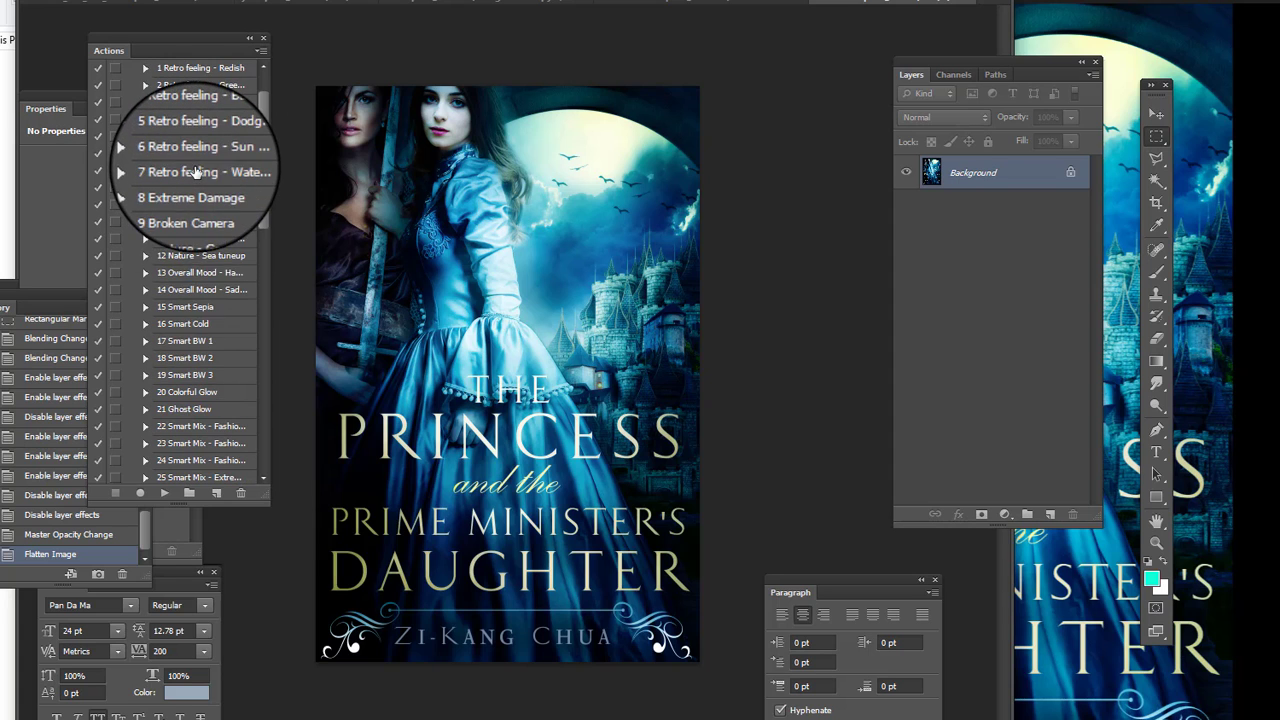
scroll(192, 200, "down", 1)
left_click(201, 312)
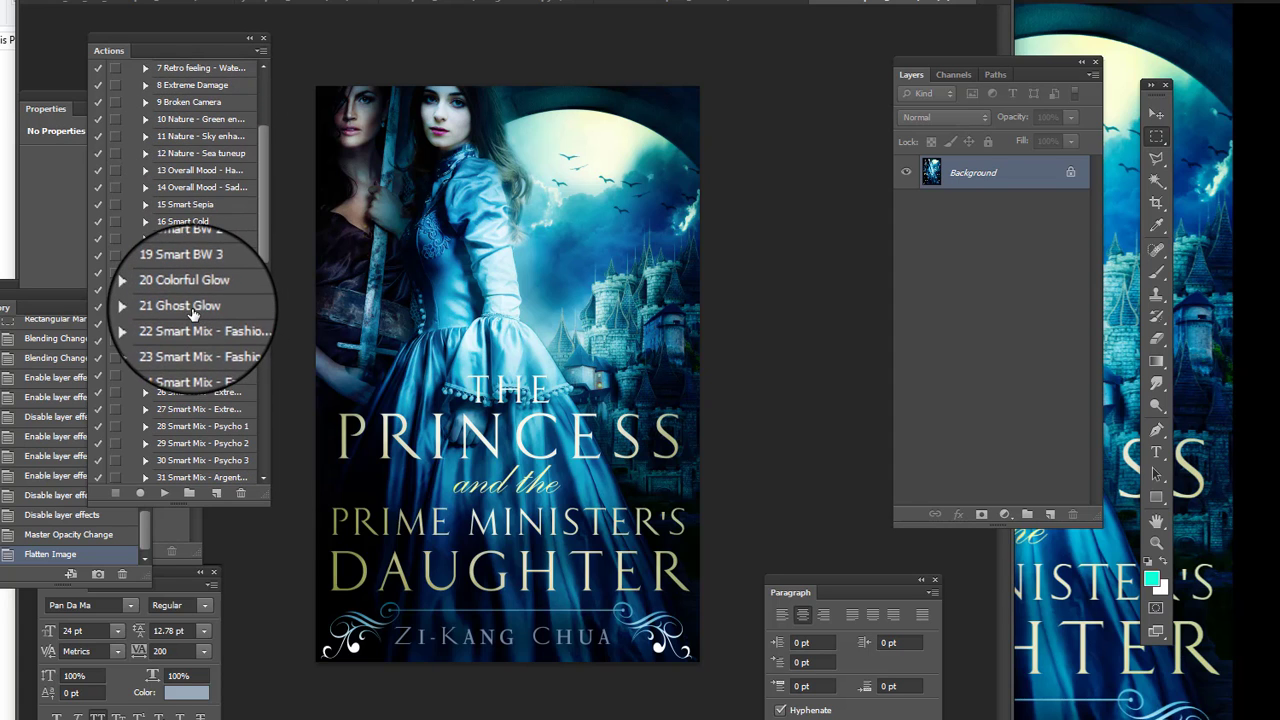
left_click(164, 493)
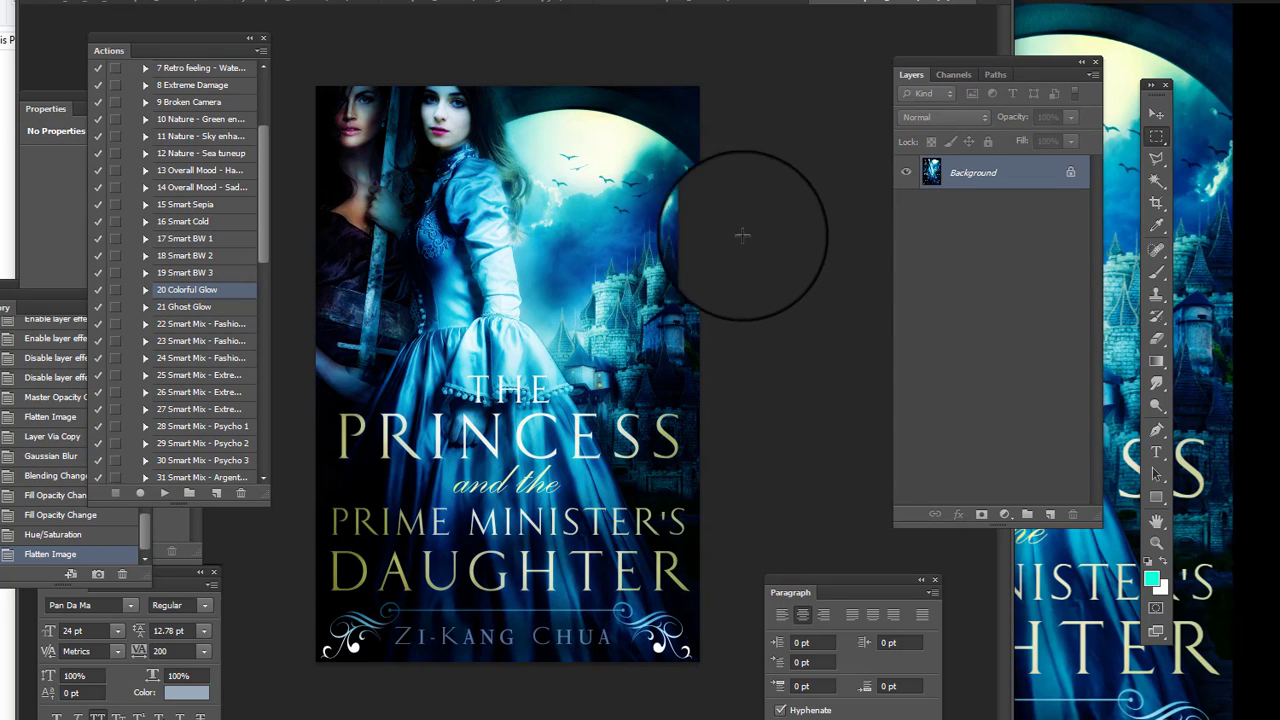
right_click(1157, 136)
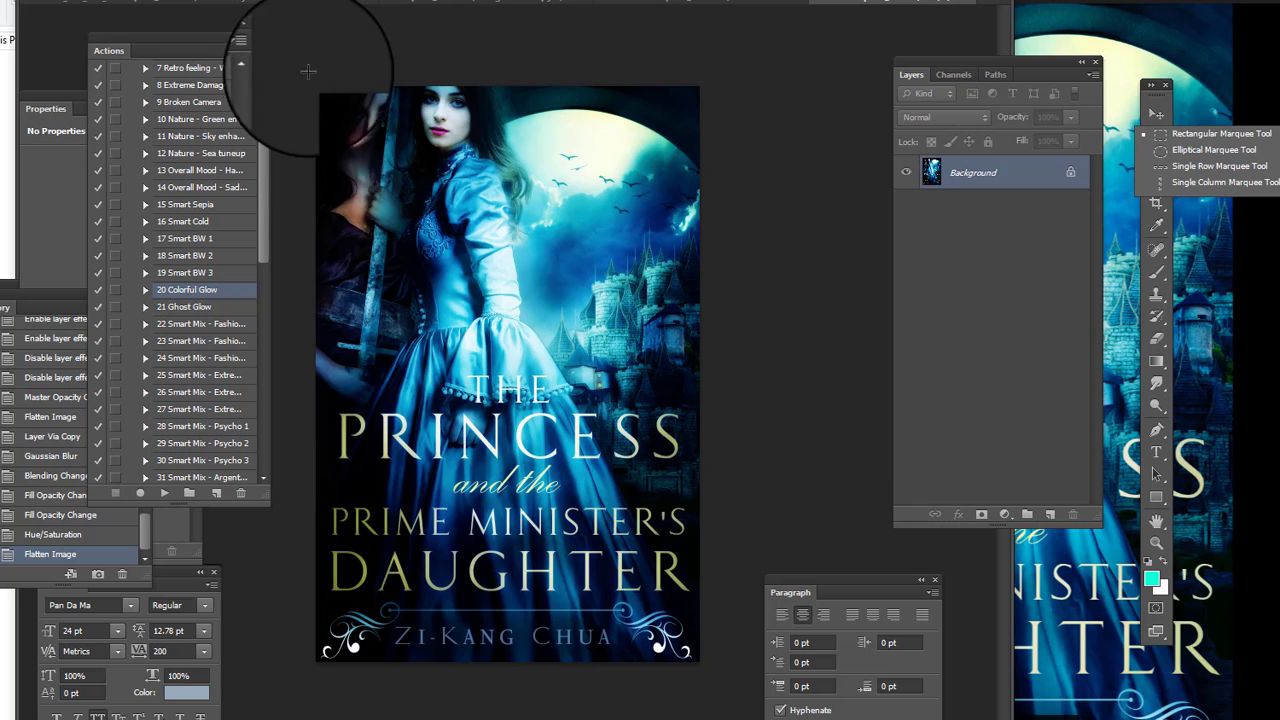
key("ctrl+a")
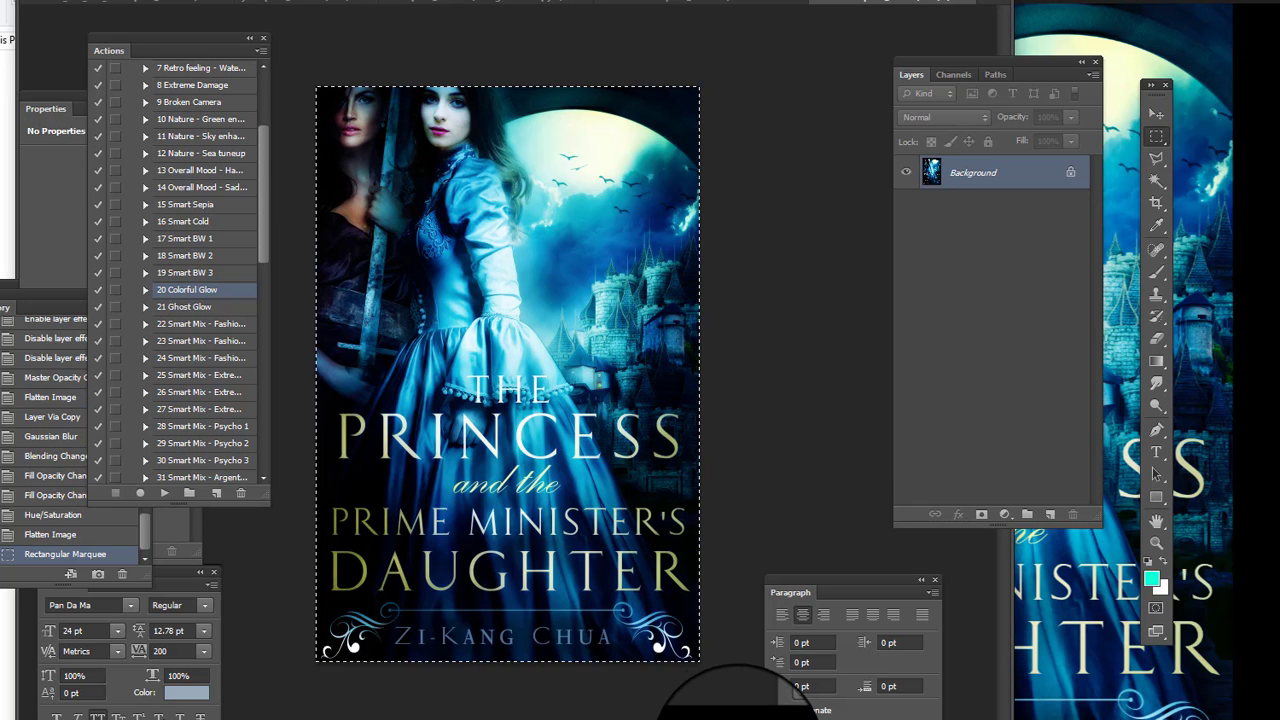
Restore the layered cover to its Master Opacity Change history state and paste the copied glow version above Layer 11
left_click(42, 300)
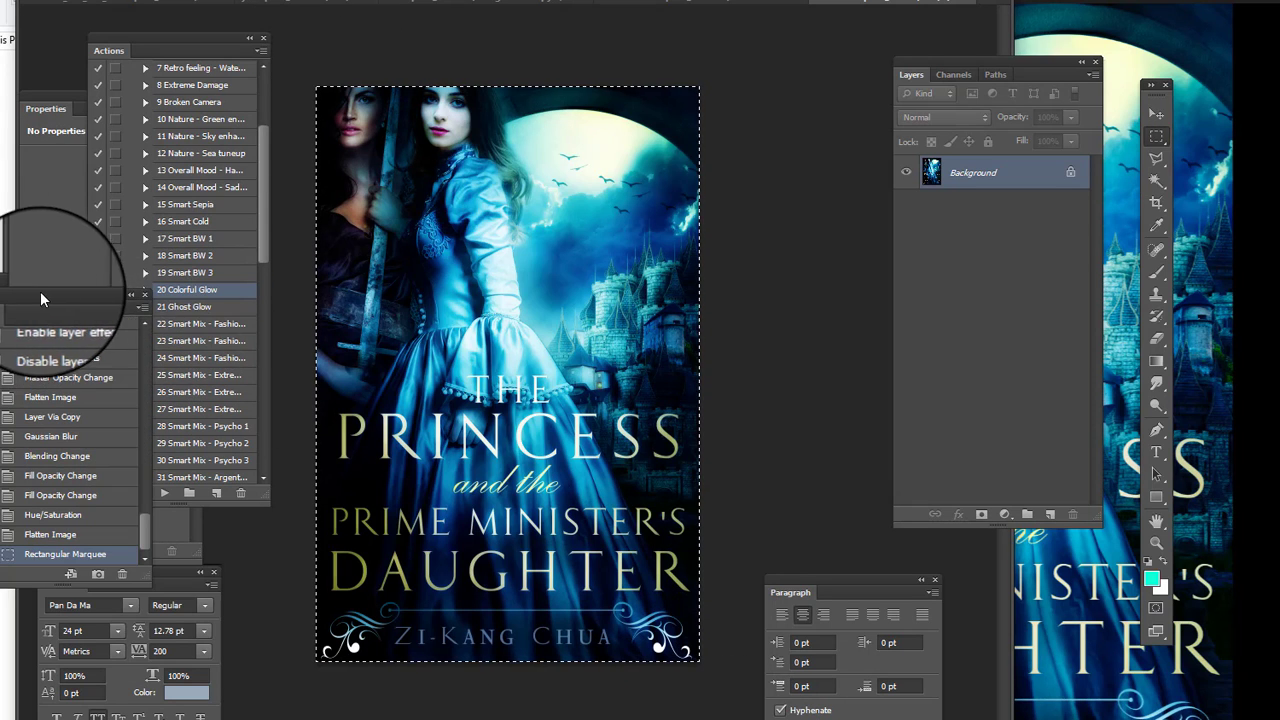
left_click_drag(40, 299, 125, 289)
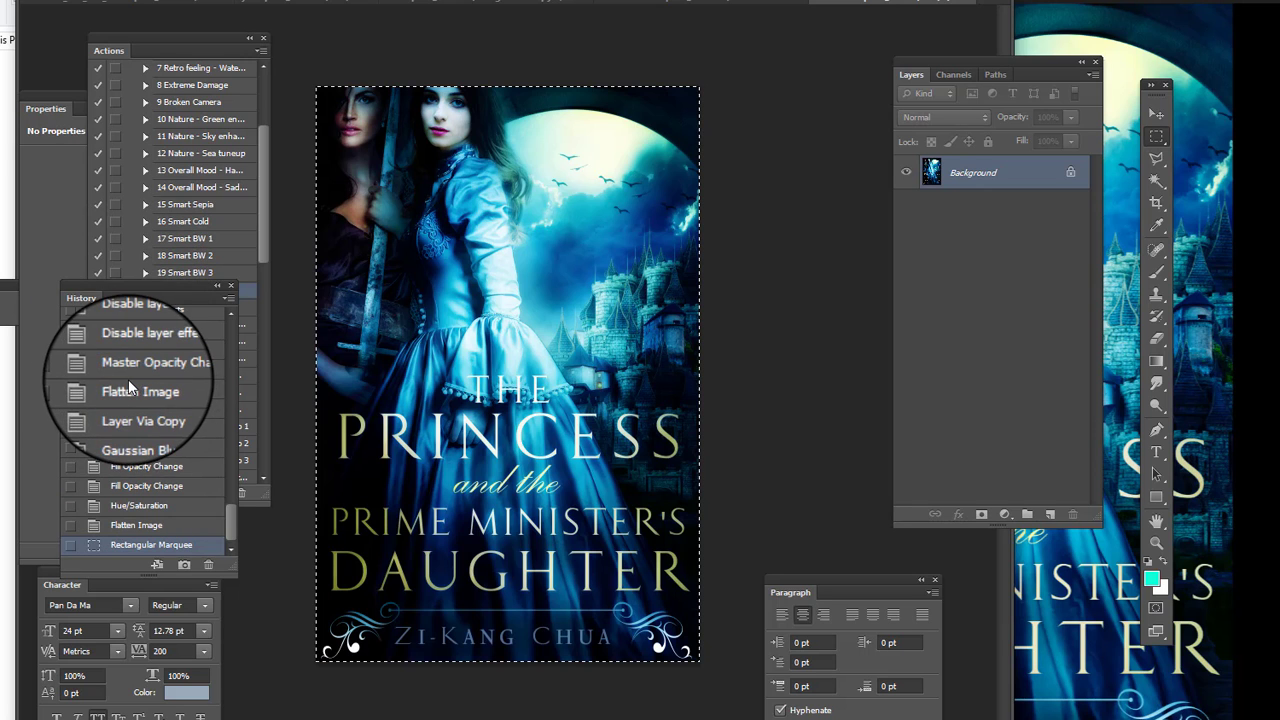
scroll(130, 384, "up", 3)
left_click(131, 456)
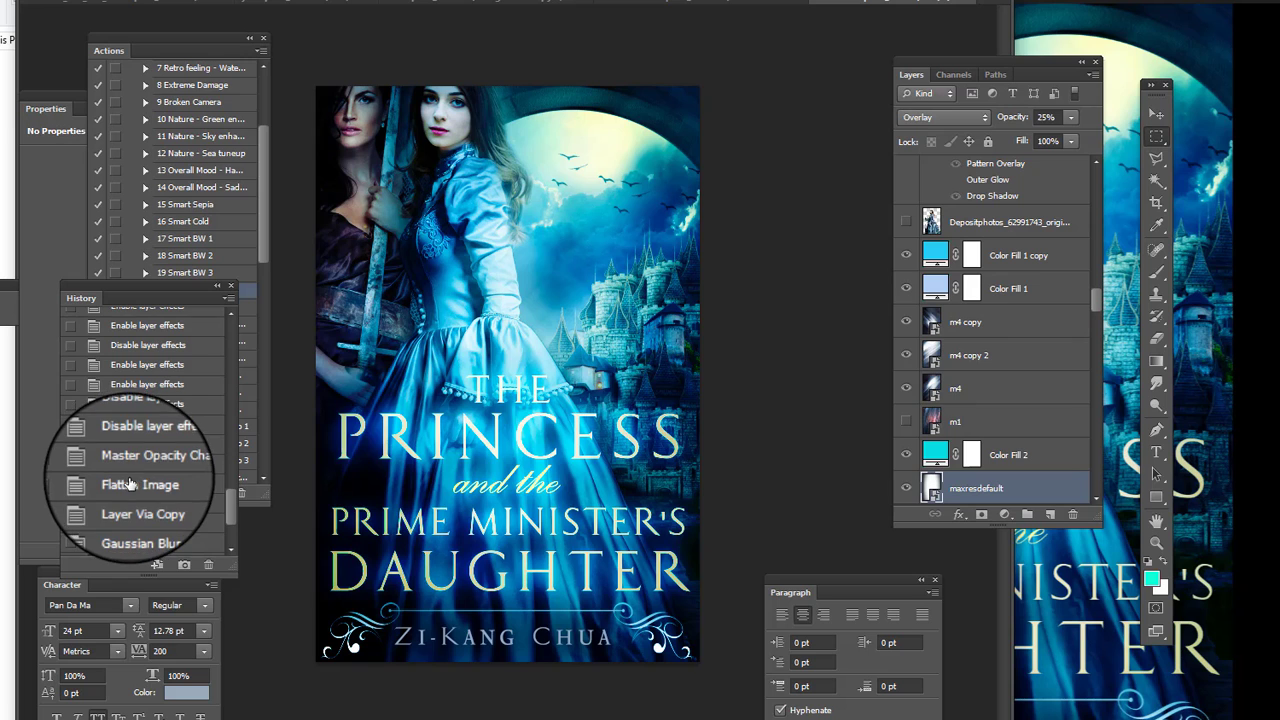
scroll(135, 478, "down", 2)
left_click(142, 468)
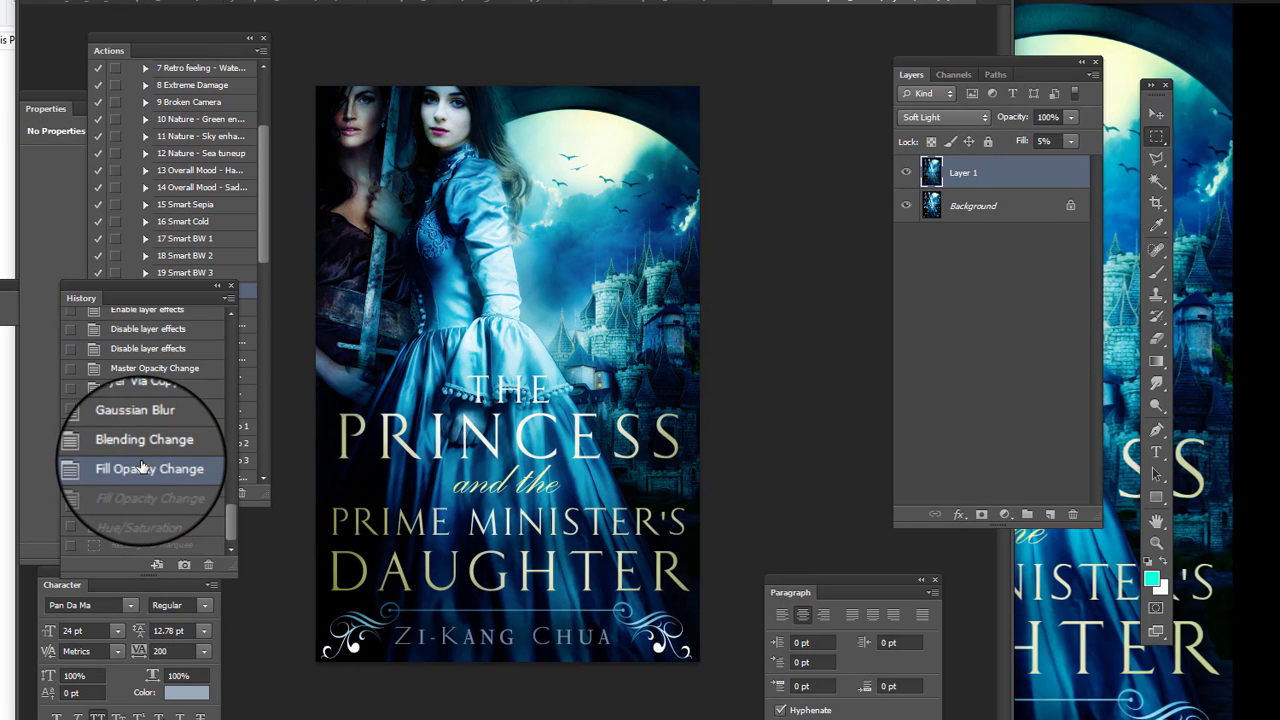
scroll(141, 440, "up", 2)
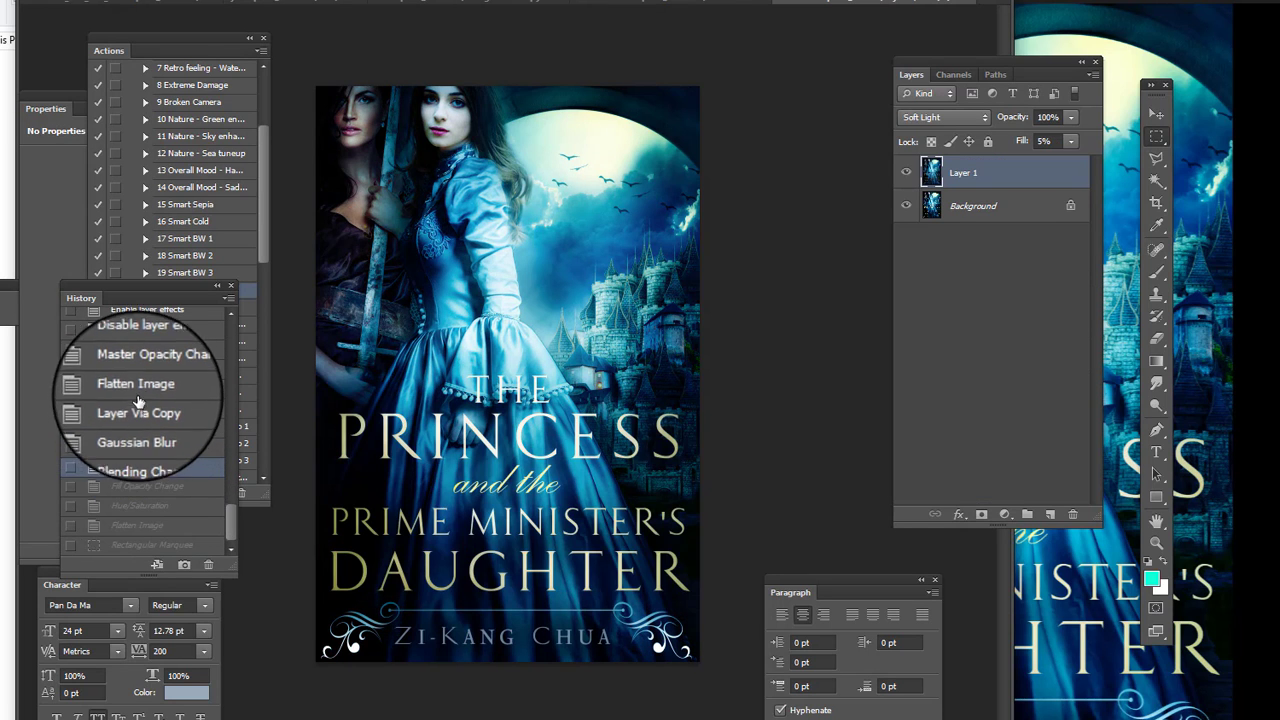
left_click(141, 393)
scroll(141, 393, "up", 1)
left_click(152, 372)
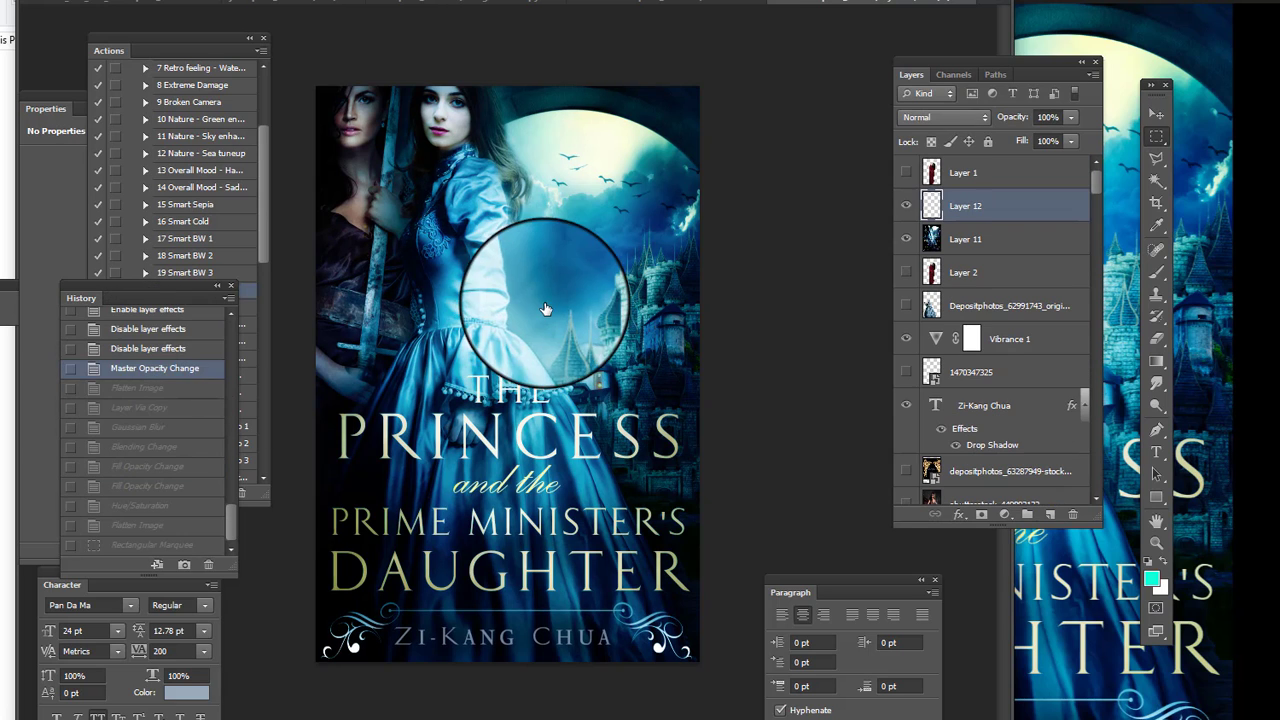
key("ctrl+v")
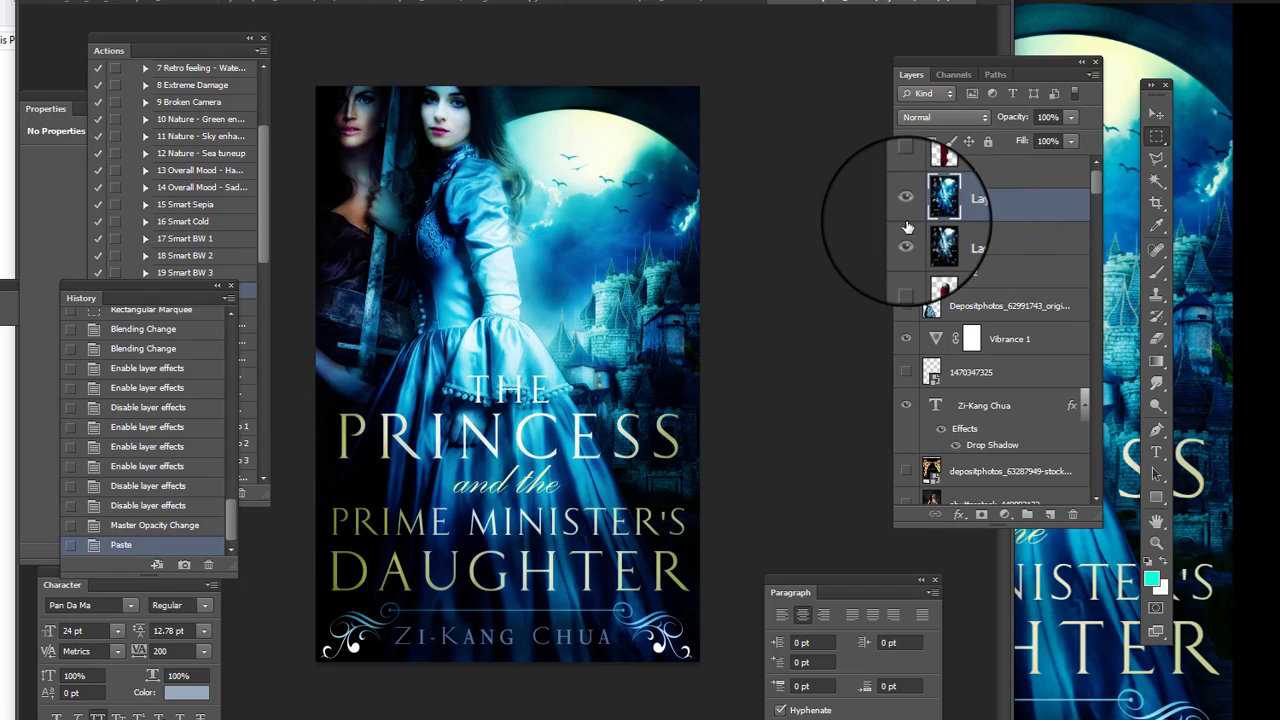
Compare the cover with Layer 12 hidden and shown, and hide both Layer 12 and Layer 11
left_click(905, 216)
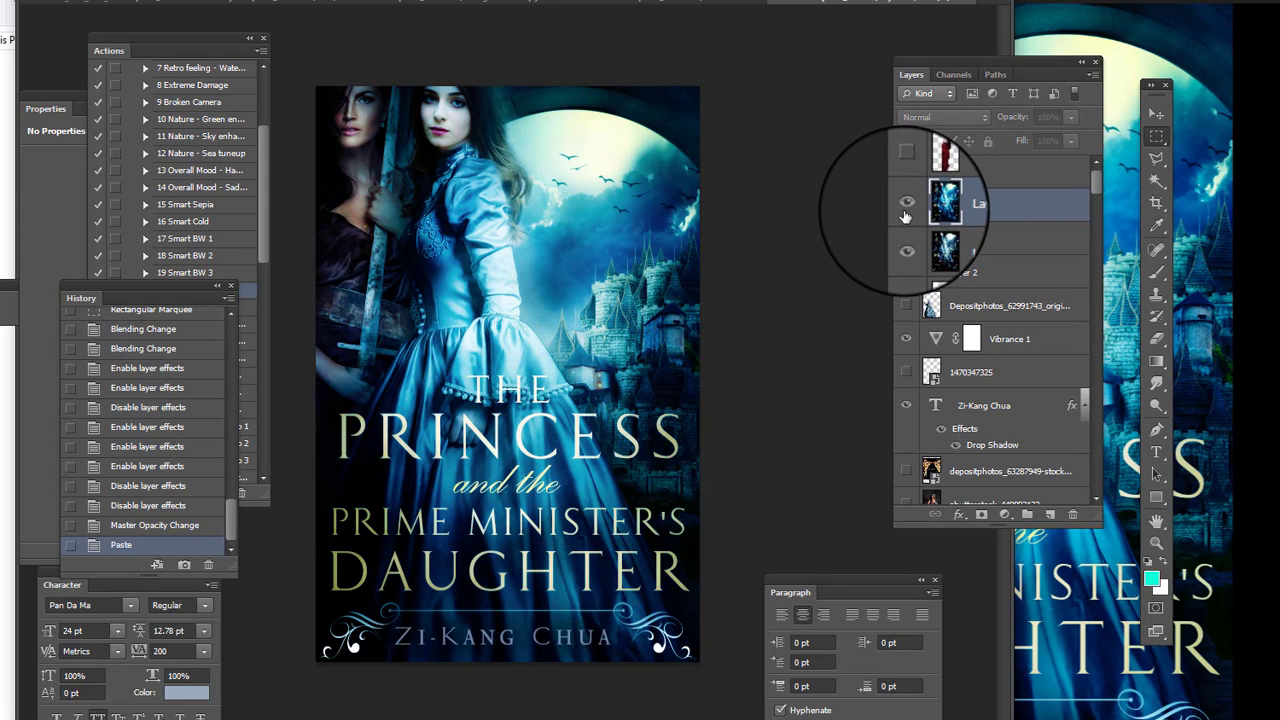
left_click(905, 216)
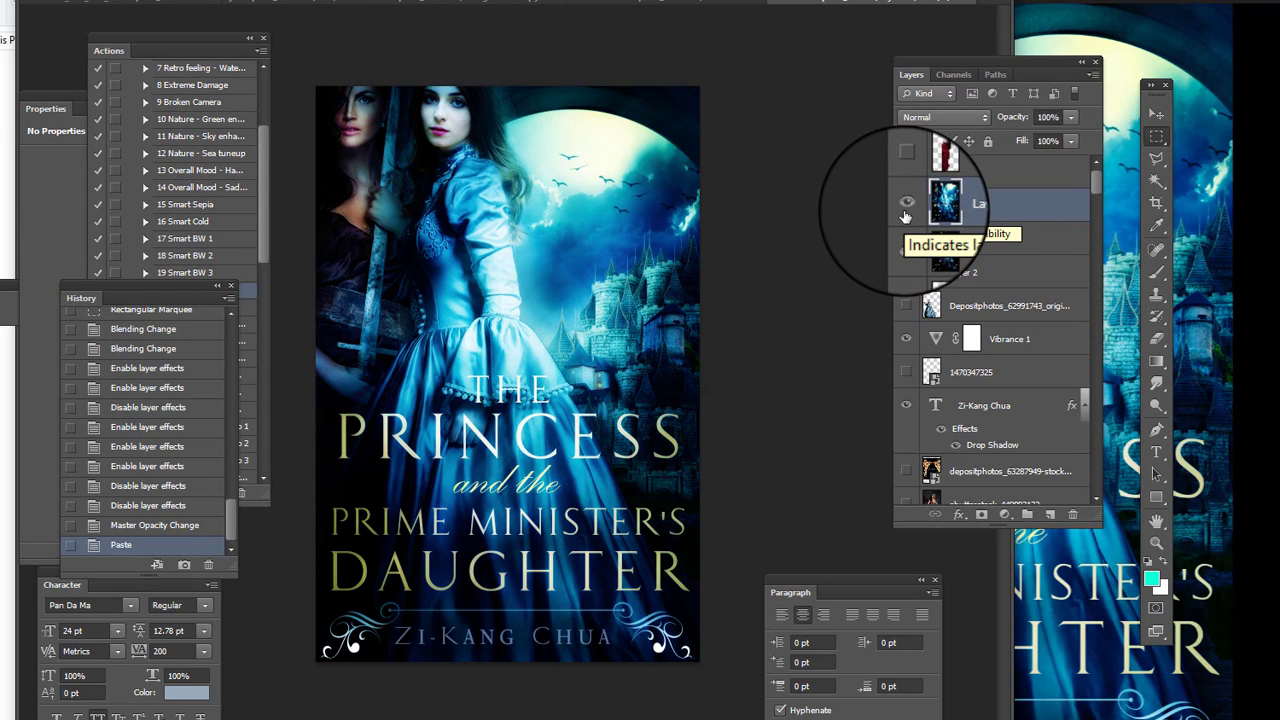
left_click(905, 216)
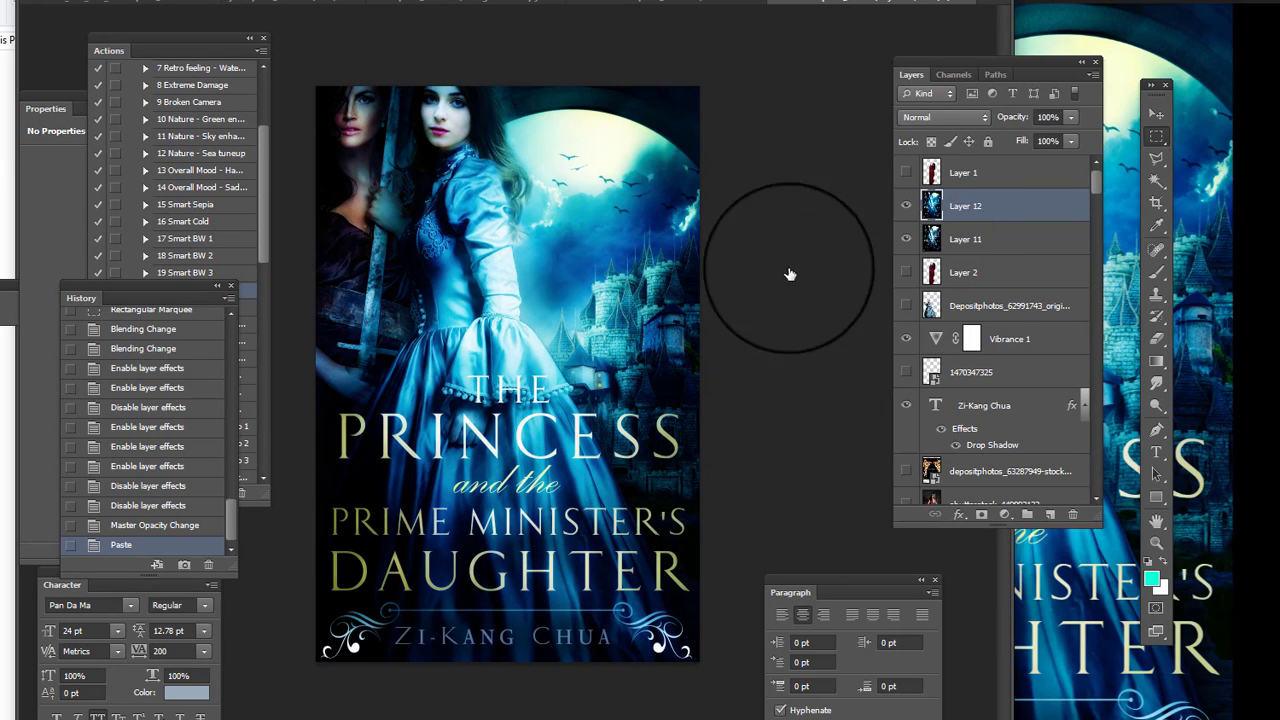
left_click(726, 475)
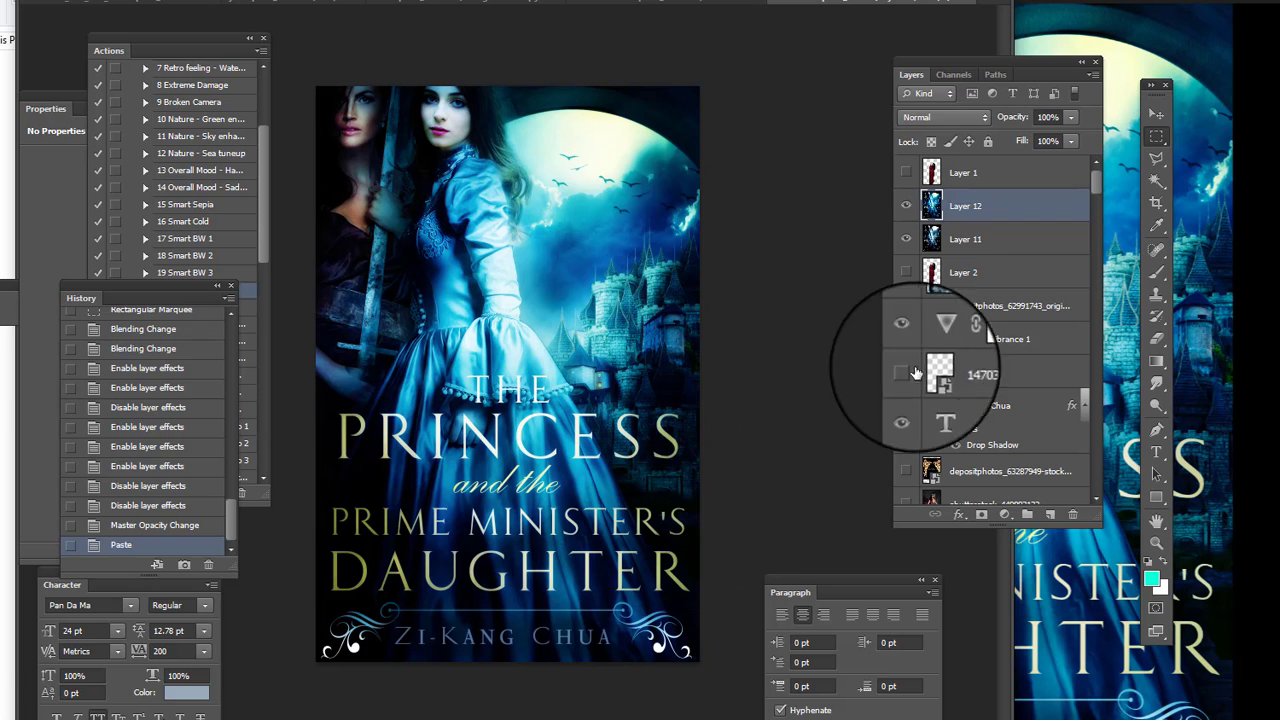
left_click(905, 244)
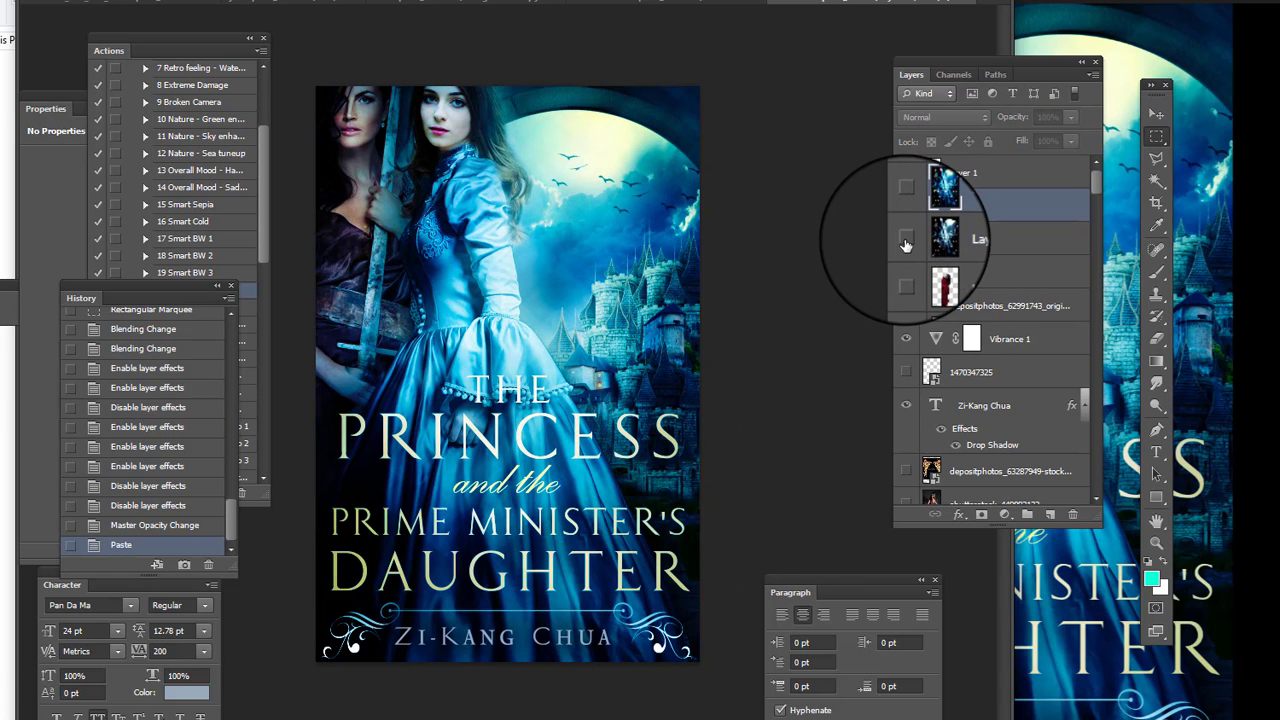
Close the cover image in the photo viewer, and compare the layered cover with Layers 12 and 11 shown and hidden
left_click(1084, 579)
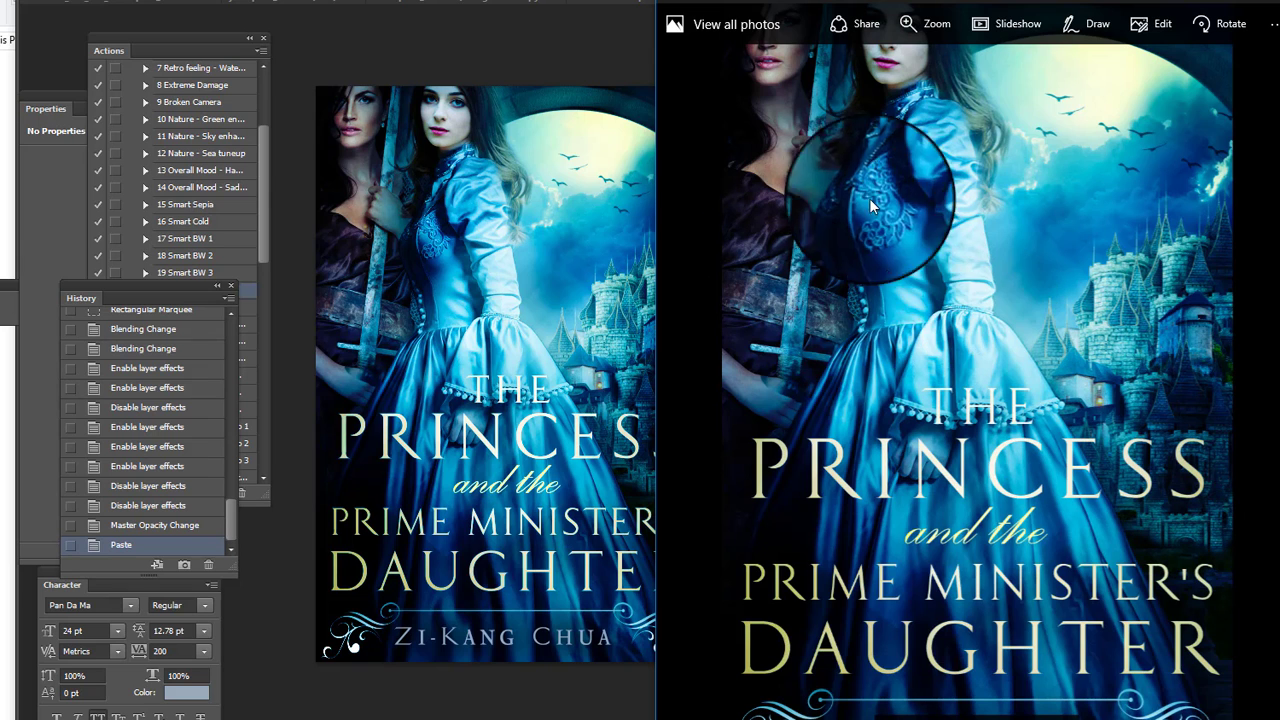
left_click(1252, 12)
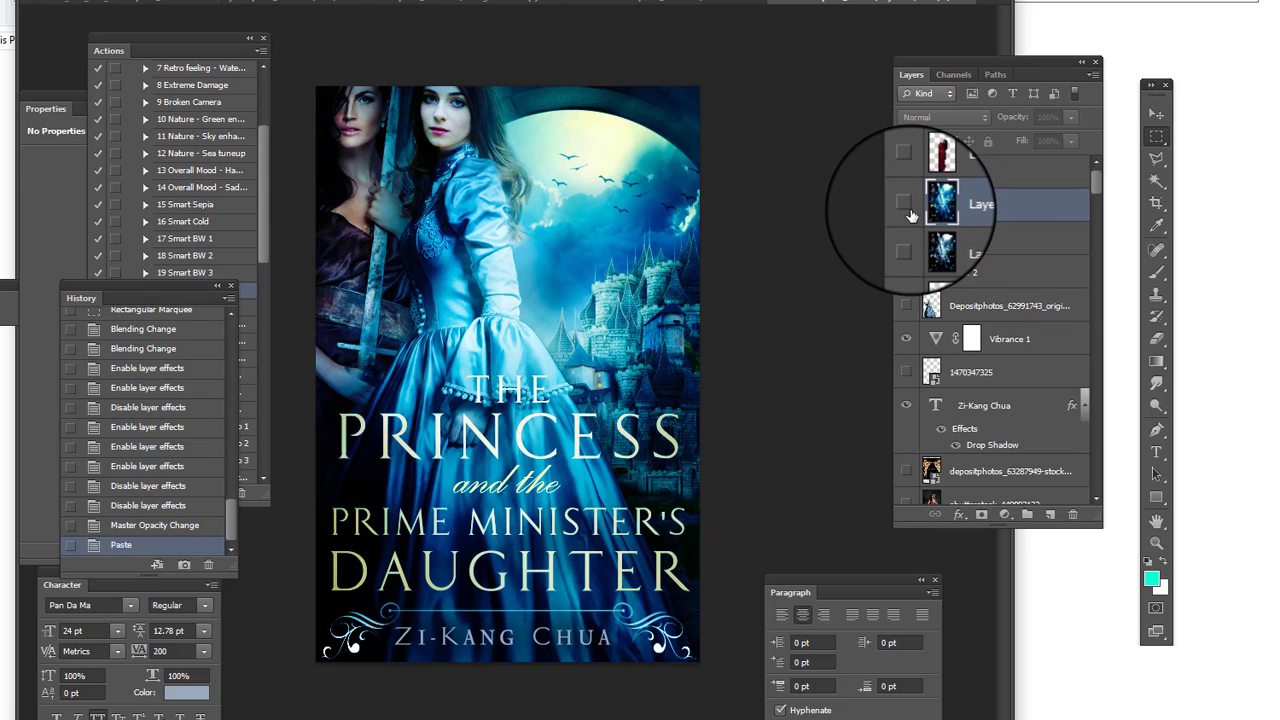
left_click(907, 248)
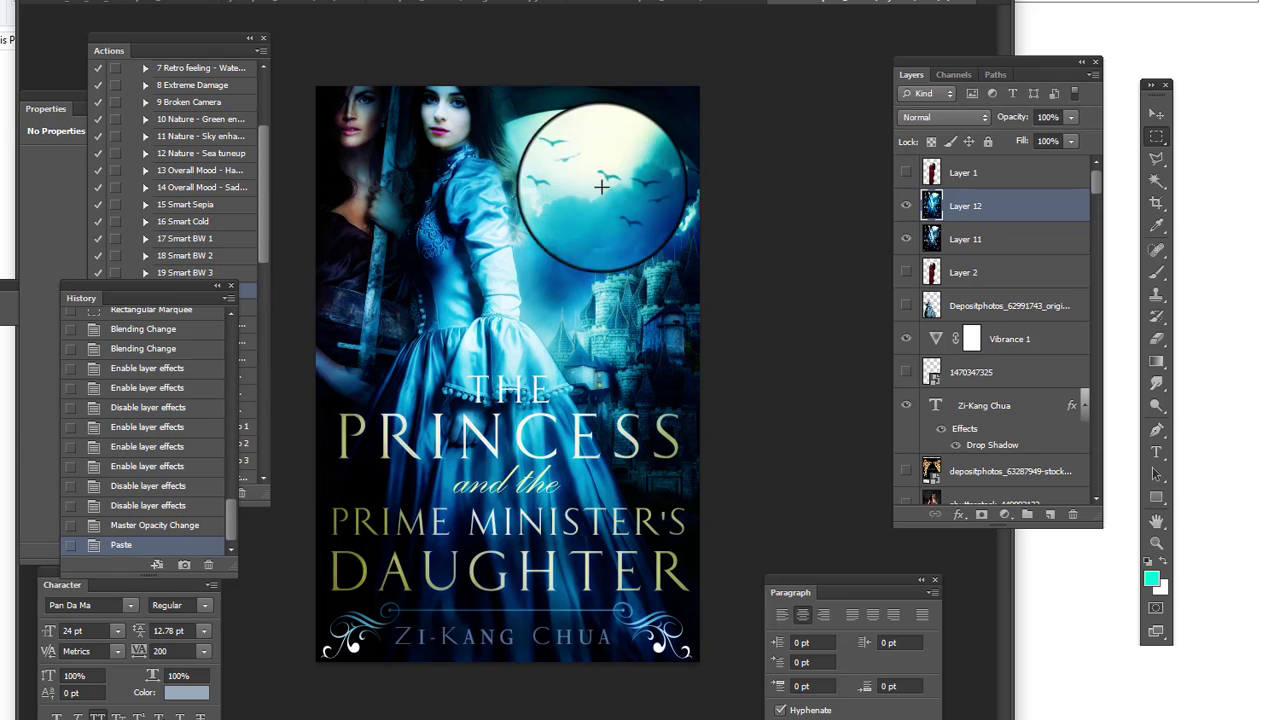
left_click(906, 205)
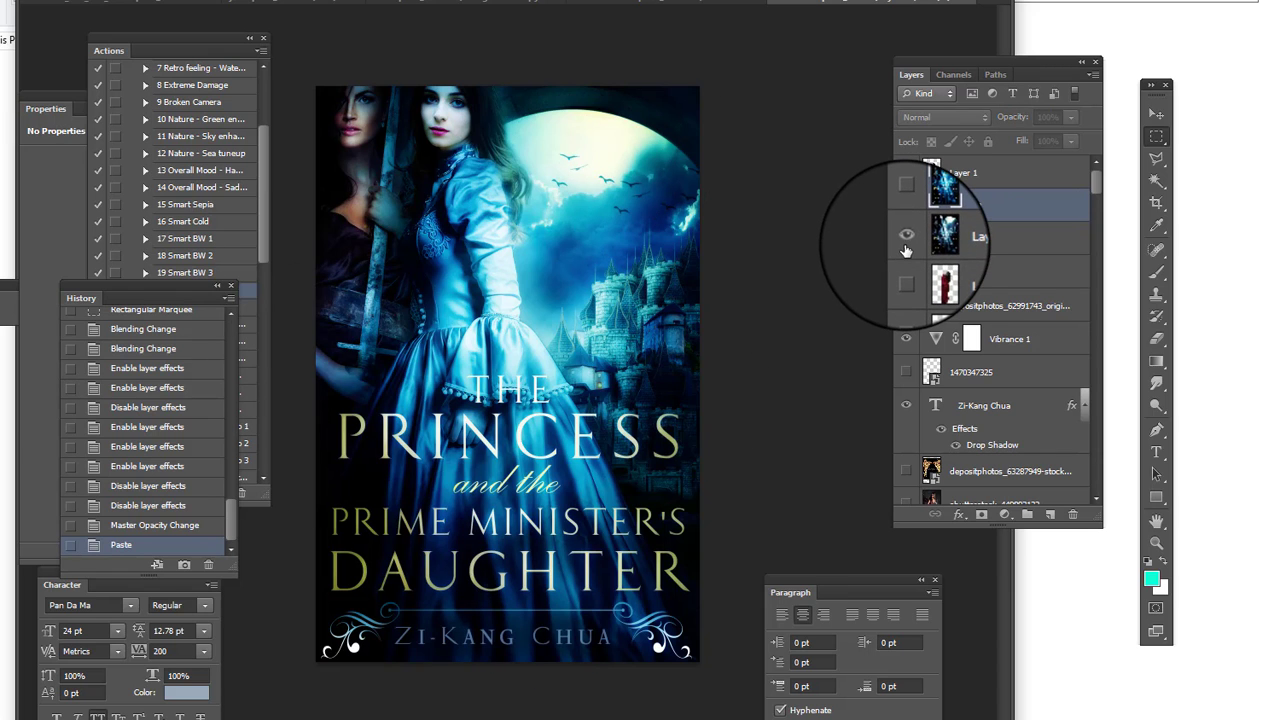
left_click(906, 239)
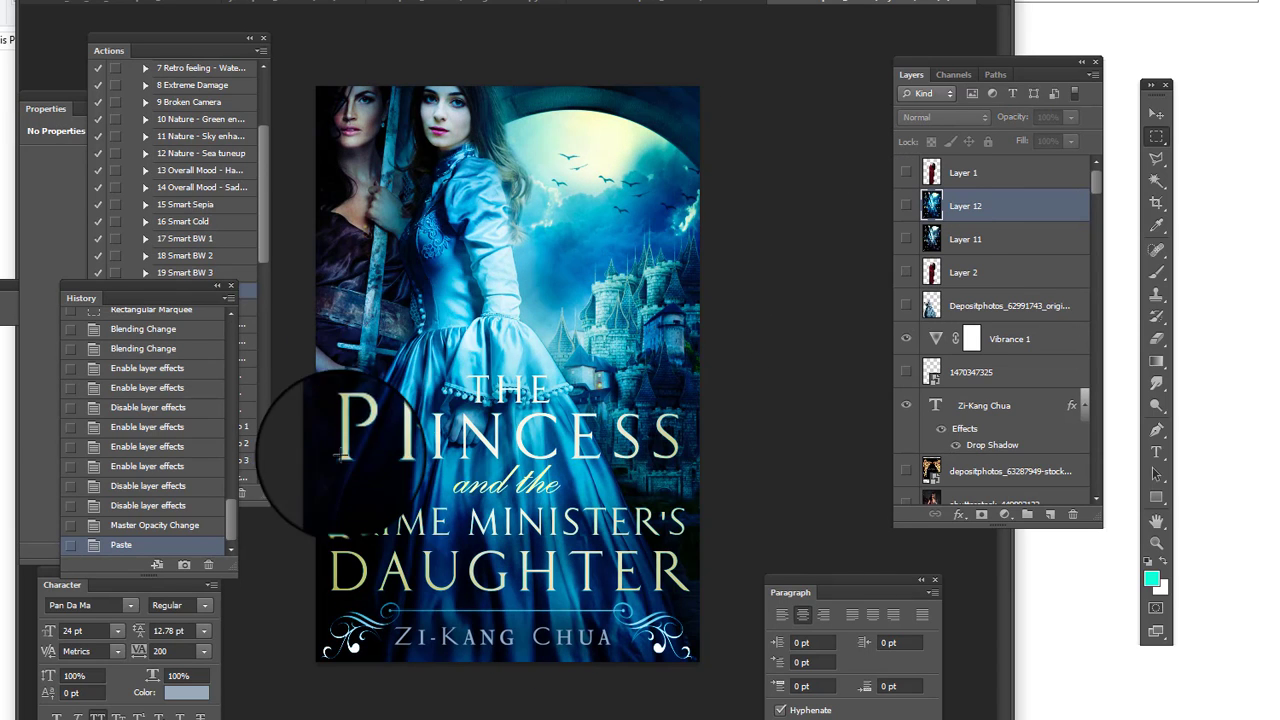
Close the history list beside the cover and show Layers 12 and 11 again
left_click(176, 285)
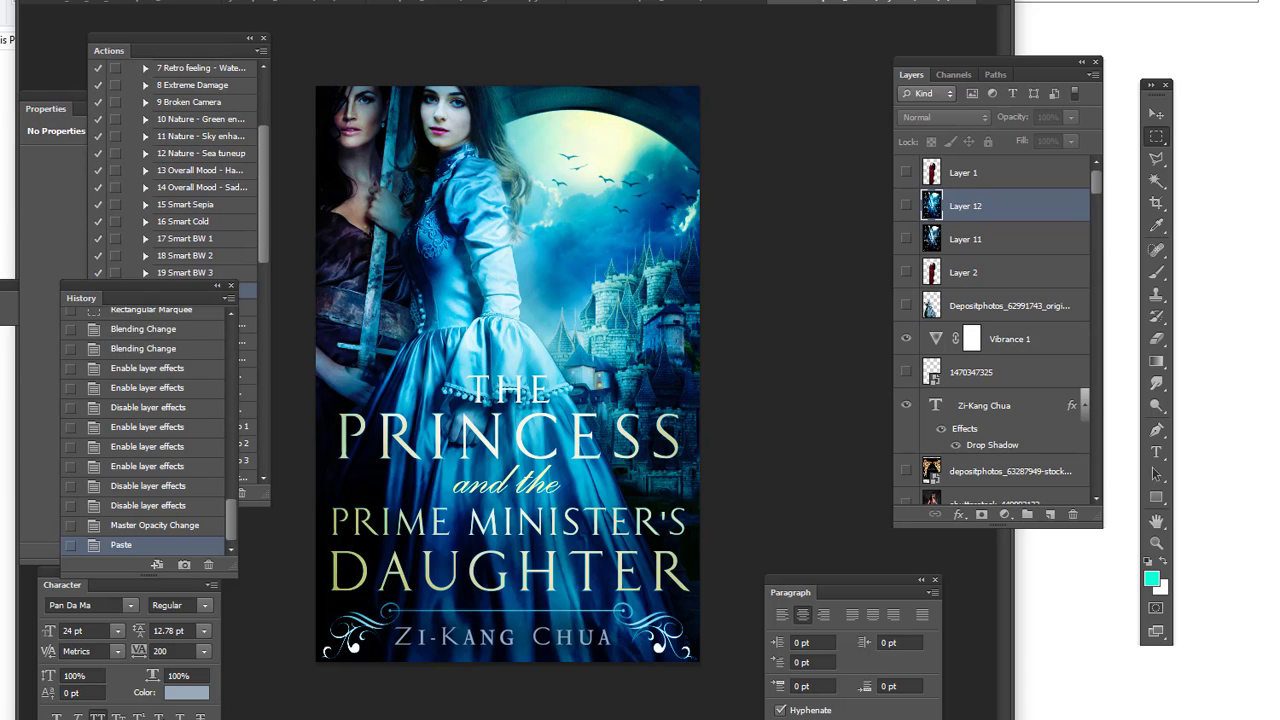
scroll(118, 316, "down", 6)
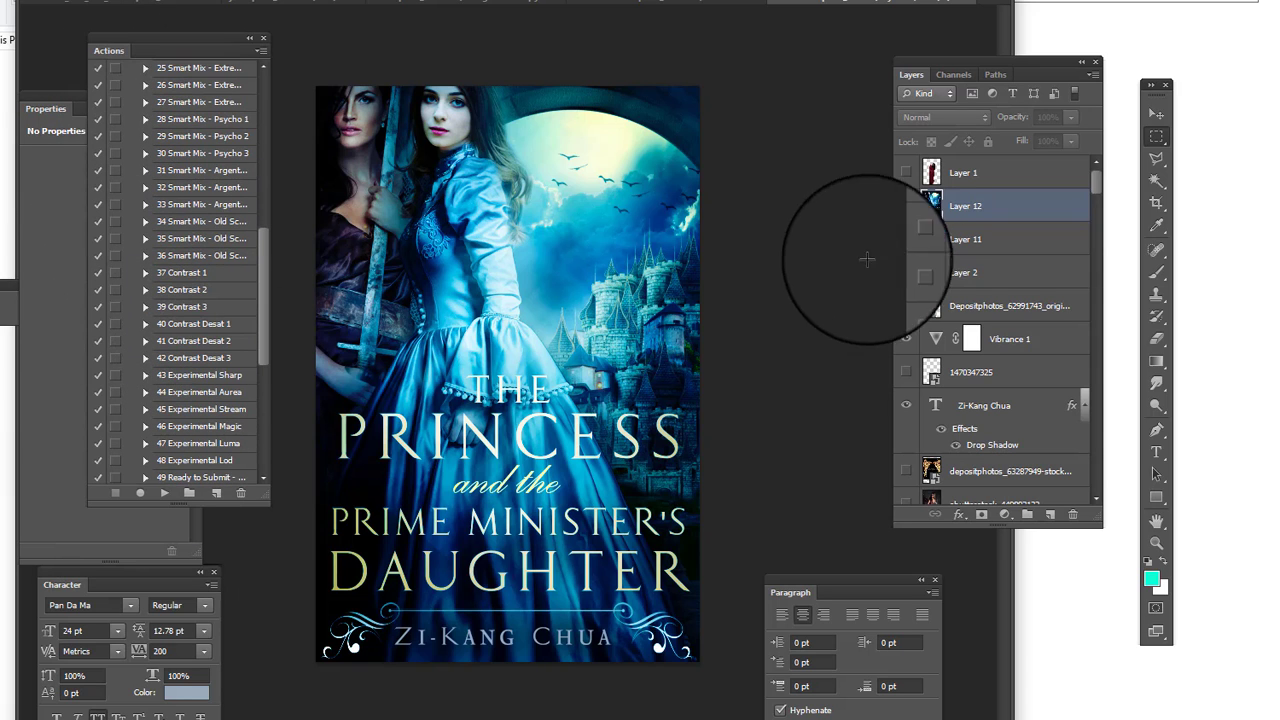
left_click_drag(905, 207, 908, 245)
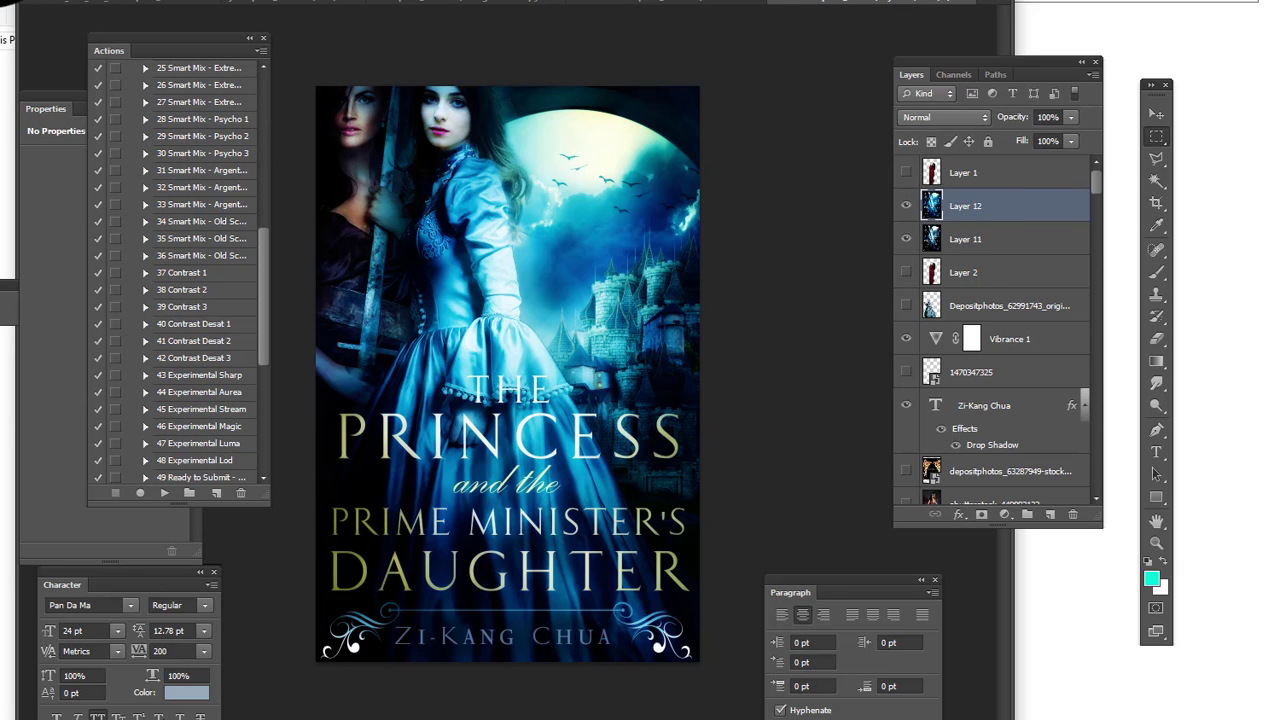
Switch to File Explorer and look through the cover drafts from 1.17A to 1.24b in the project folder
left_click(8, 40)
scroll(316, 228, "up", 5)
scroll(316, 228, "down", 1)
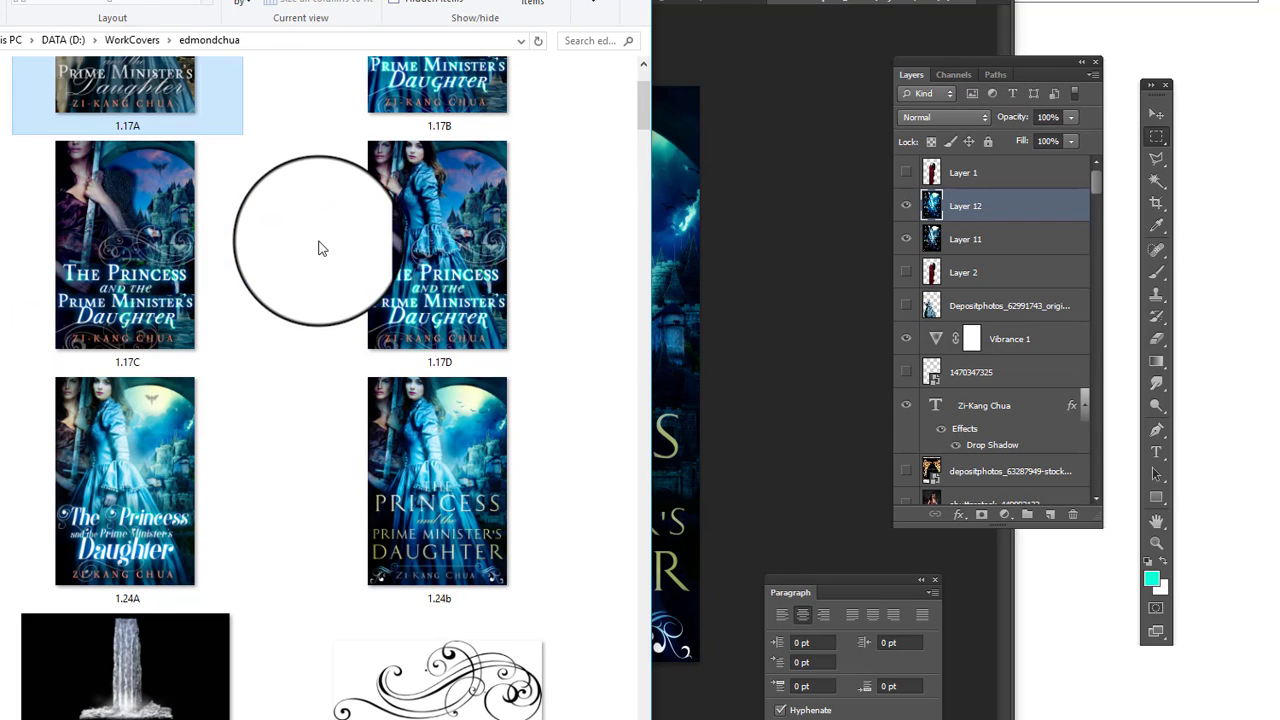
left_click(749, 308)
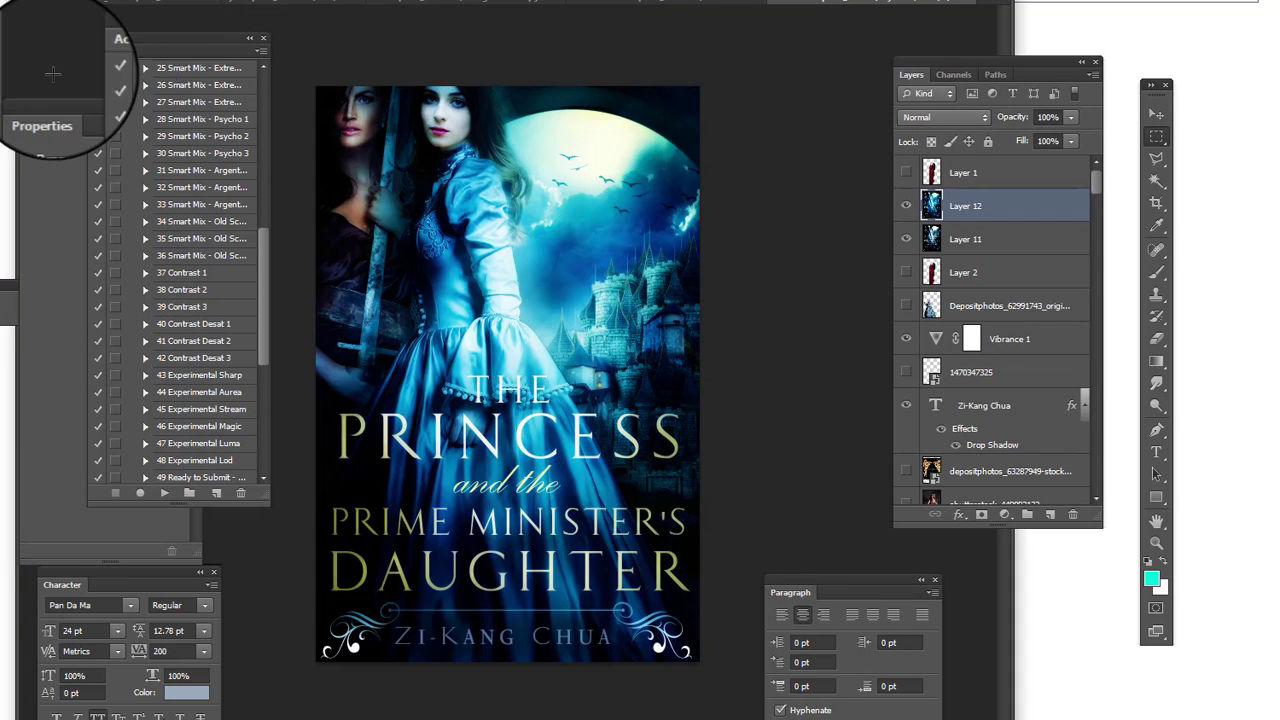
left_click(8, 40)
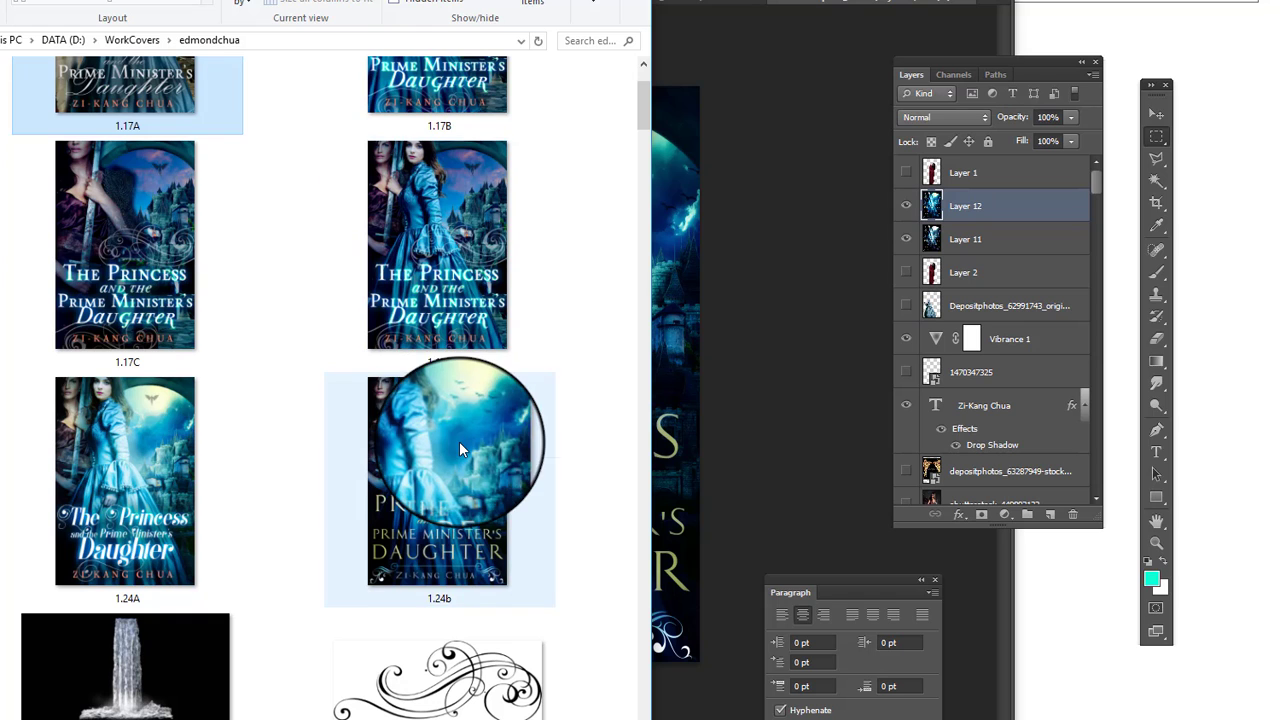
scroll(405, 437, "up", 2)
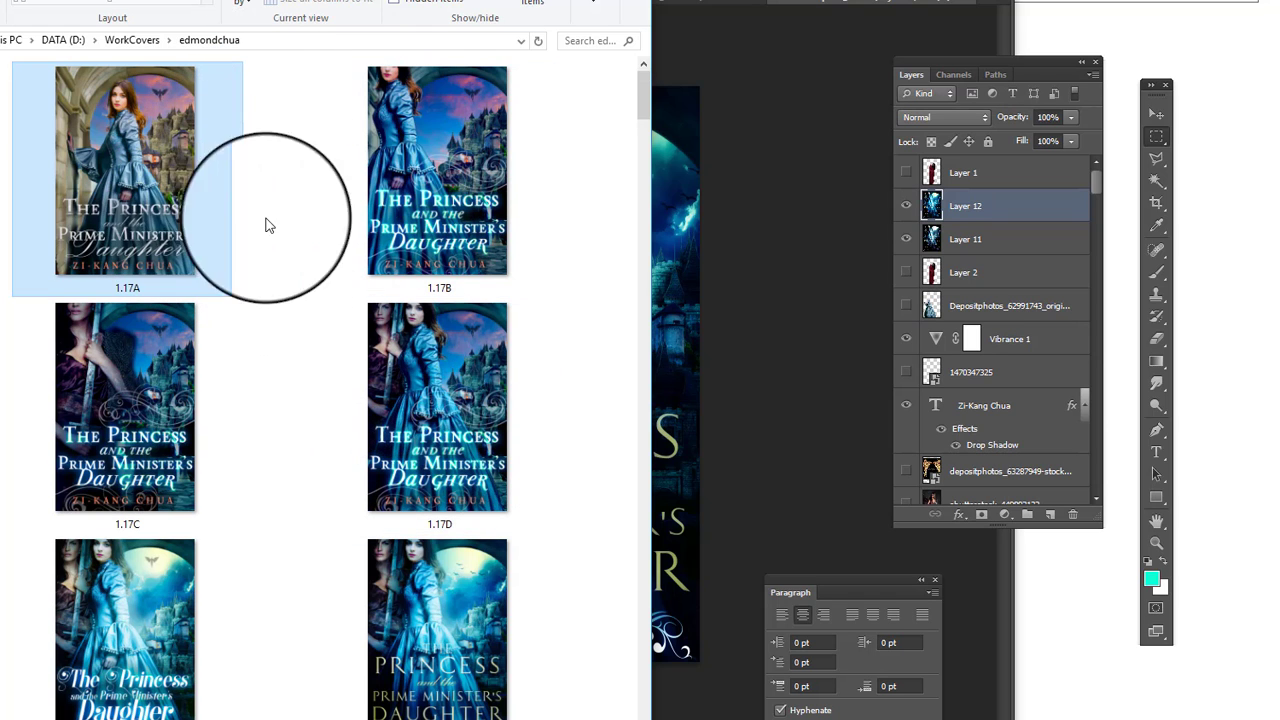
Open cover draft 1.17A in the photo viewer and place its window beside the current cover in Photoshop for comparison
key("space")
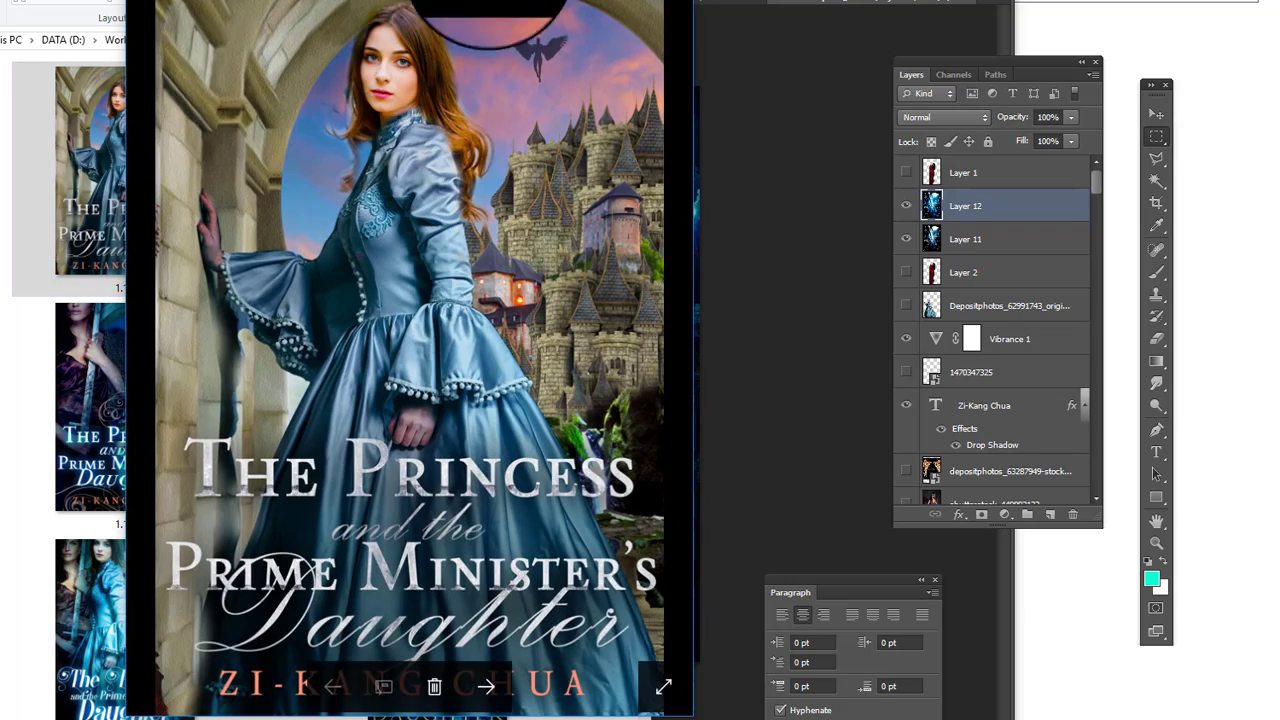
left_click_drag(440, 3, 150, 5)
left_click(545, 5)
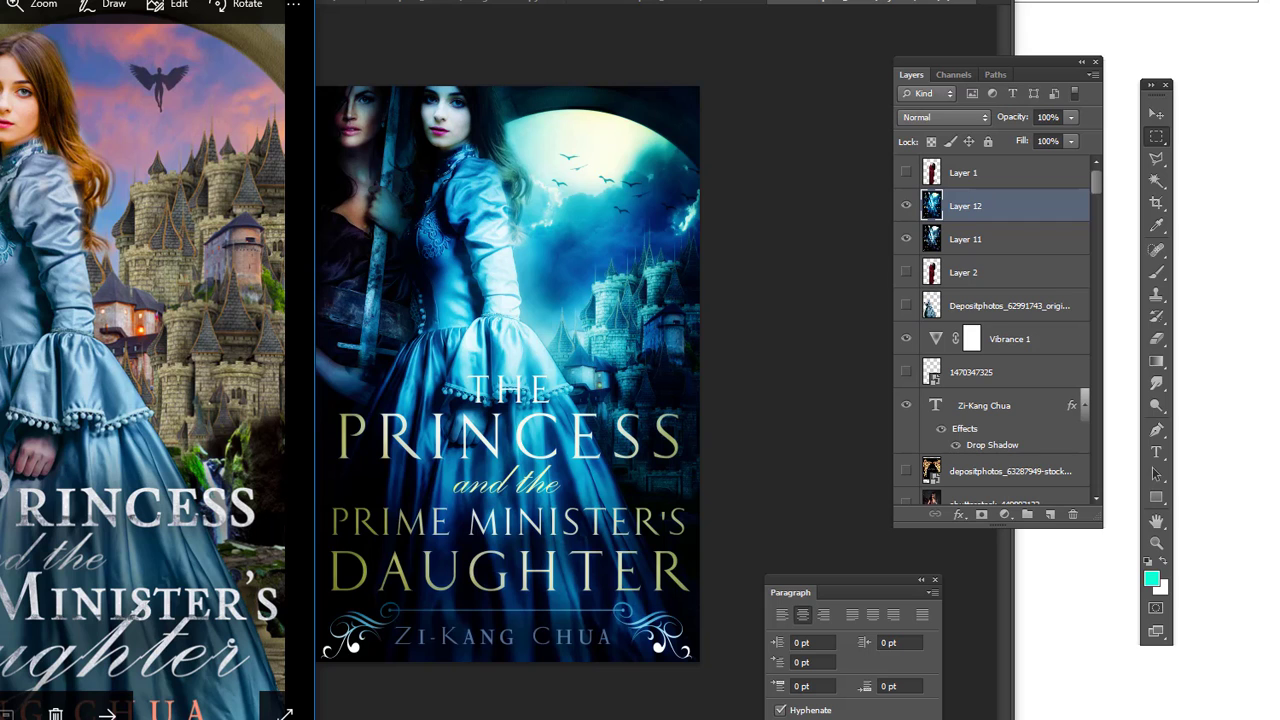
mouse_move(150, 10)
left_mouse_down()
mouse_move(140, 50)
mouse_move(128, 43)
mouse_move(145, 27)
left_mouse_up()
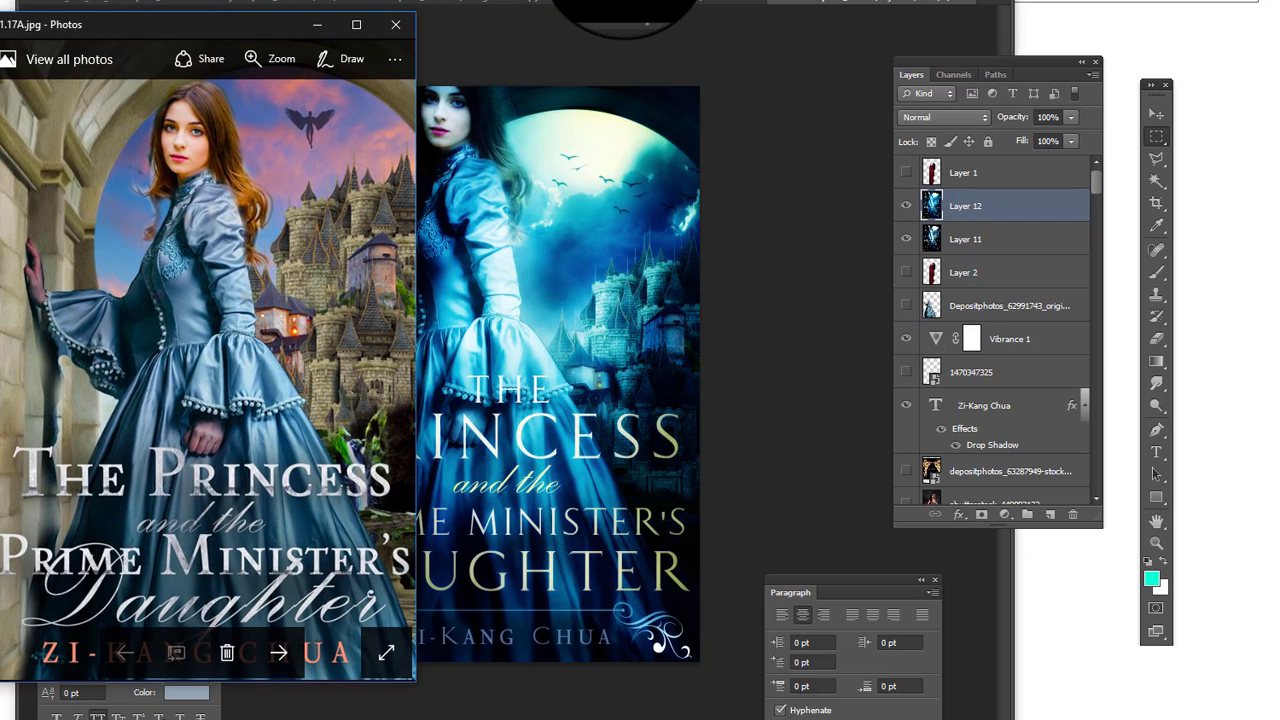
left_click(27, 192)
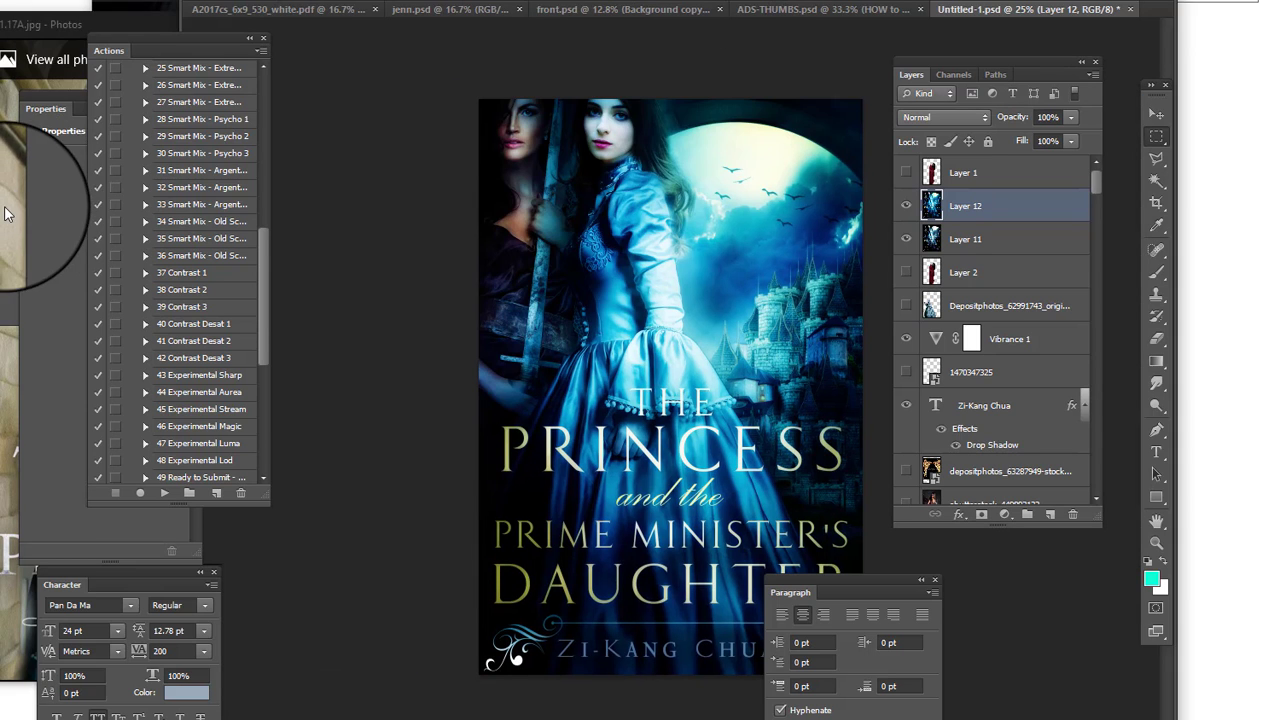
key("alt+Tab")
left_click_drag(148, 50, 205, 41)
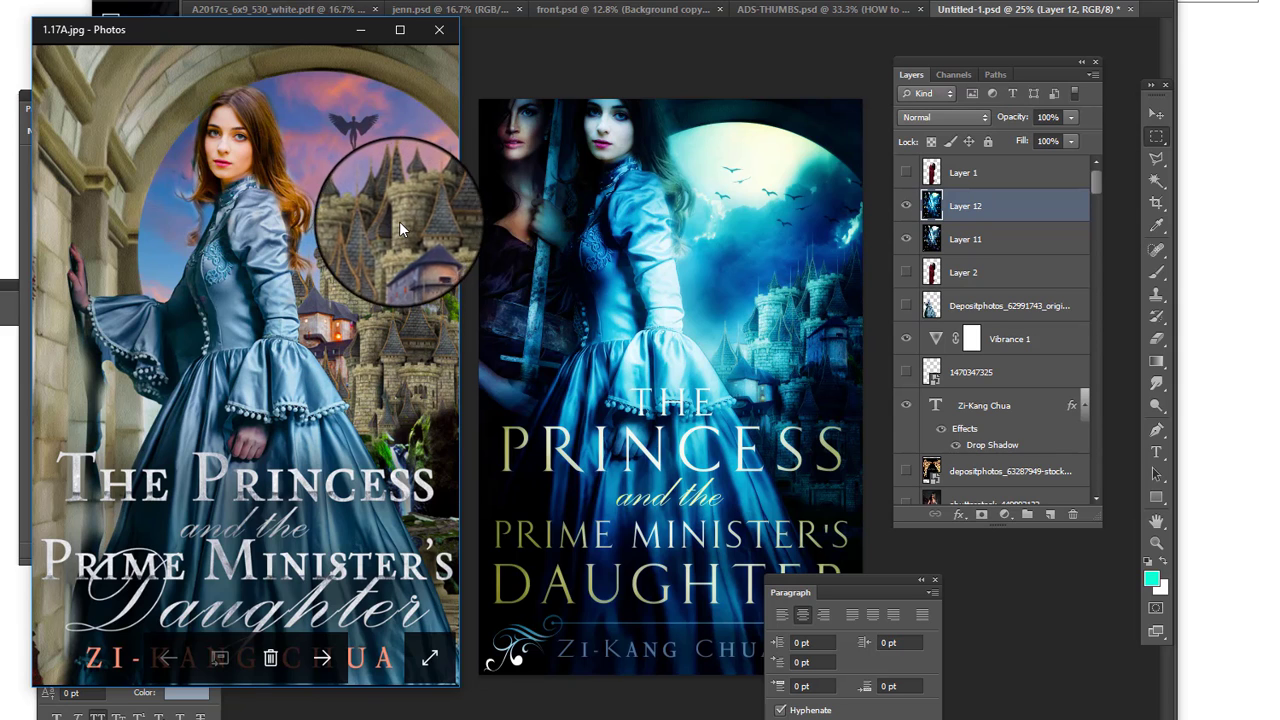
Move the Paragraph panel clear of the cover artwork and bring the 1.17A draft back to the front beside it
left_click(590, 40)
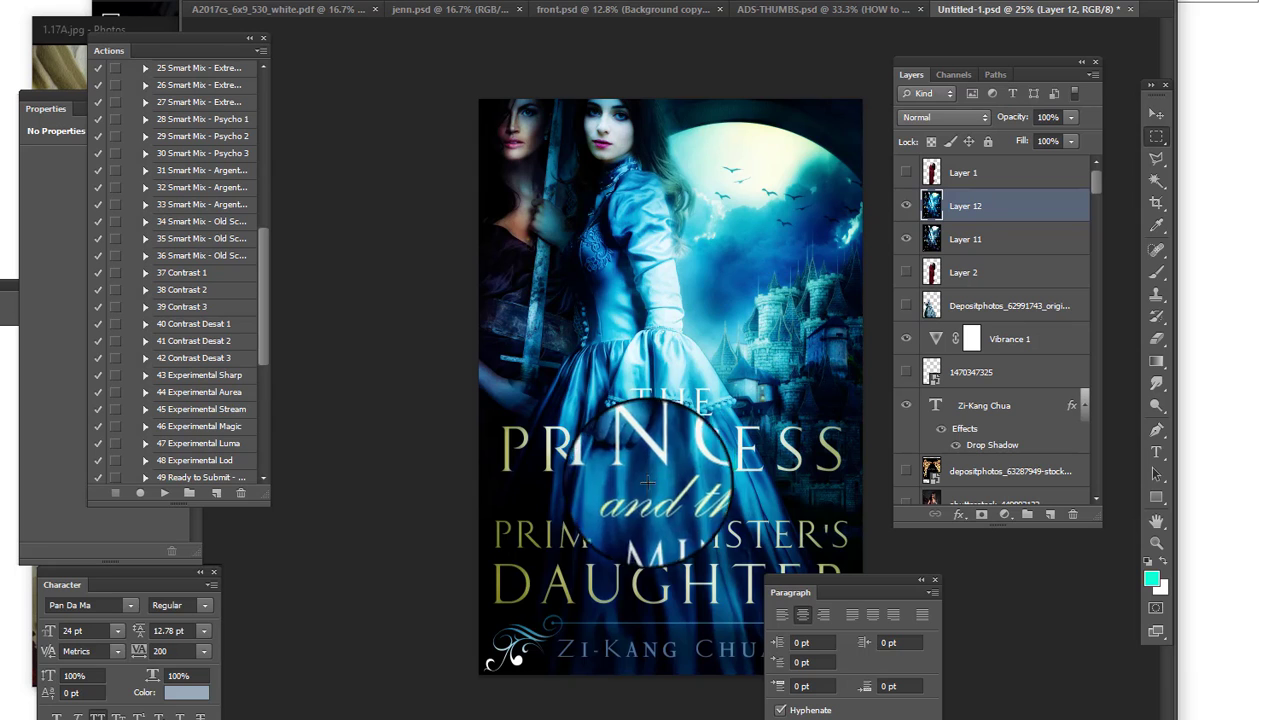
left_click_drag(865, 580, 986, 663)
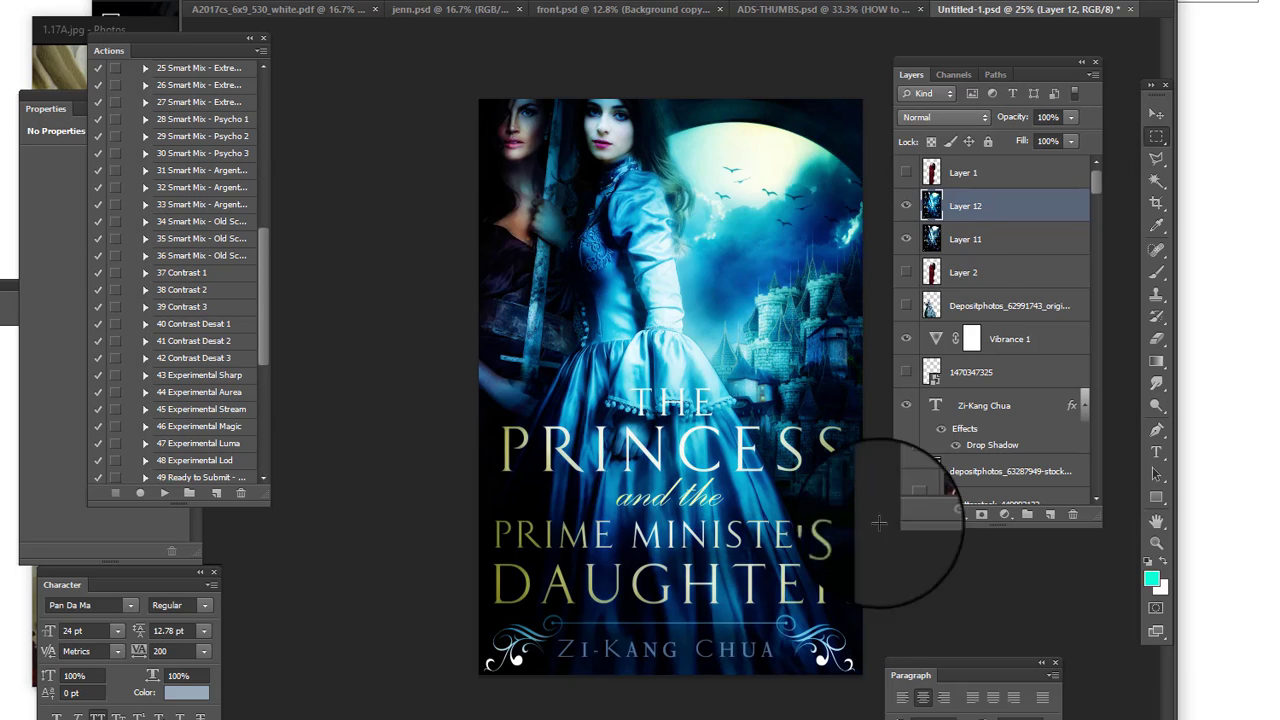
left_click(79, 67)
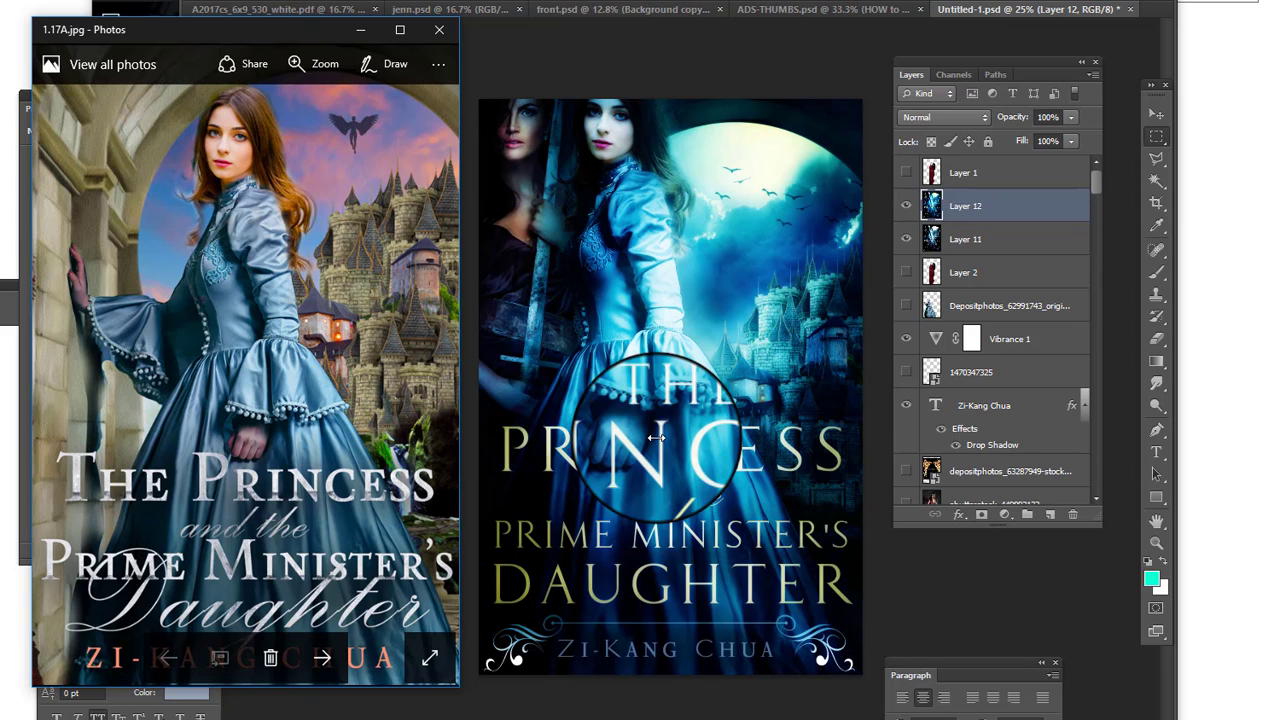
left_click_drag(655, 437, 790, 251)
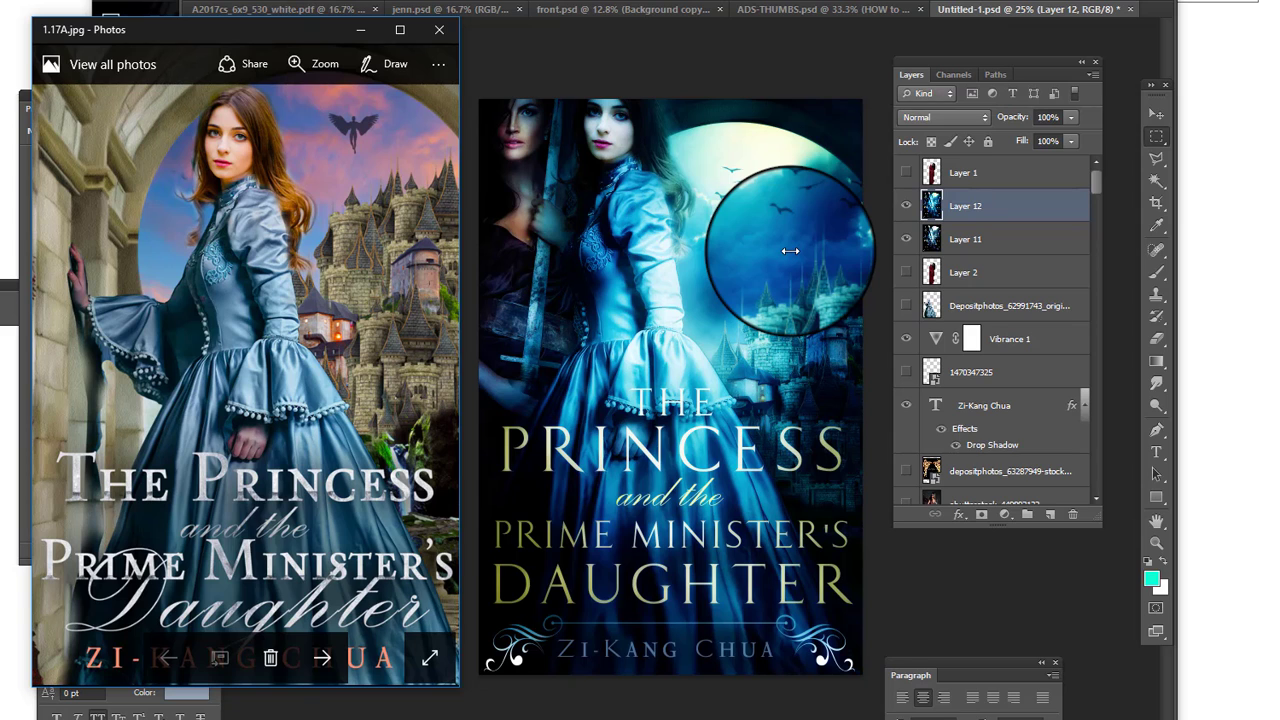
left_click_drag(790, 251, 640, 712)
left_click(640, 719)
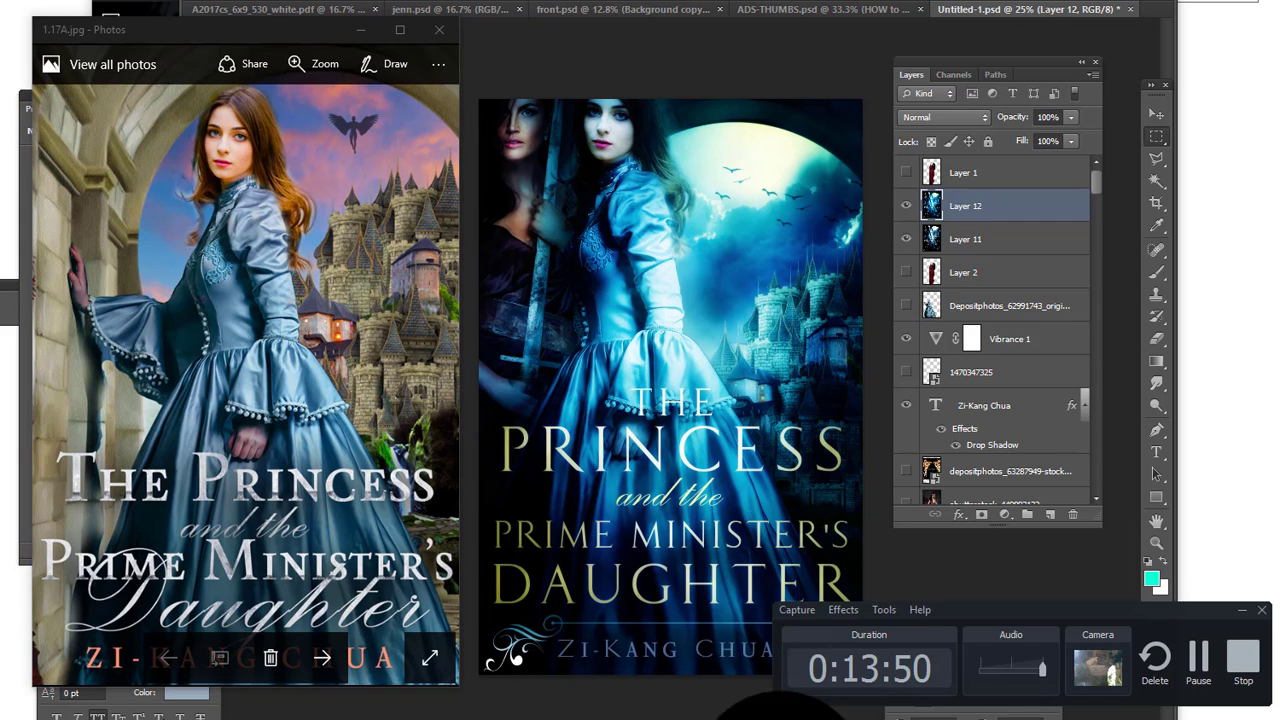